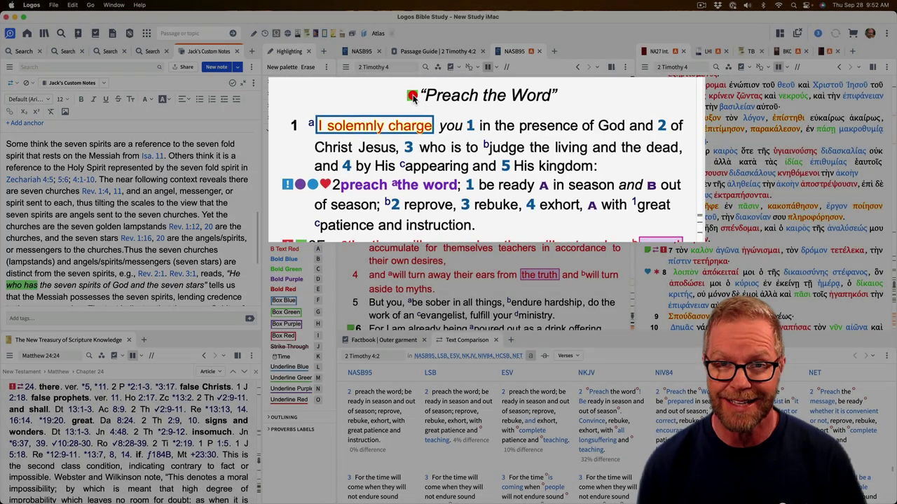
Step: Replace the stray letters after 2 Cor. 2:17 in the 'Not pleasing men' note with a period
click(381, 70)
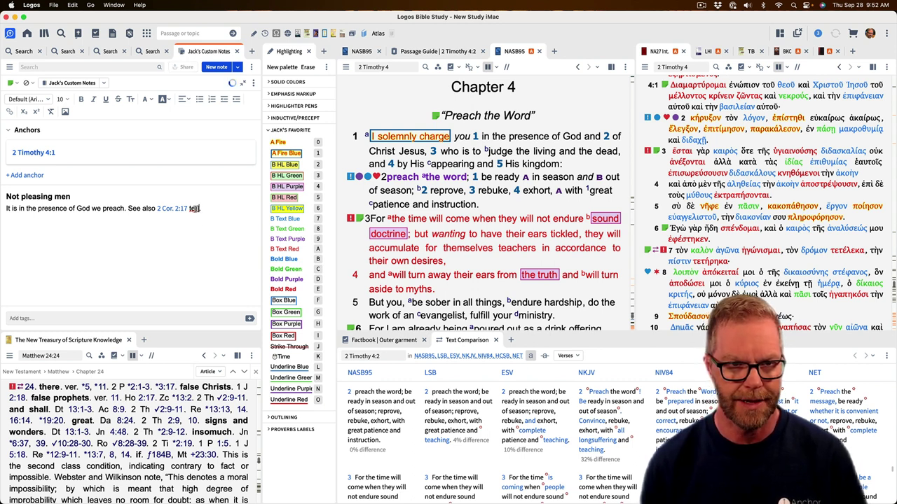
key(BackSpace)
key(BackSpace)
key(BackSpace)
text(.)
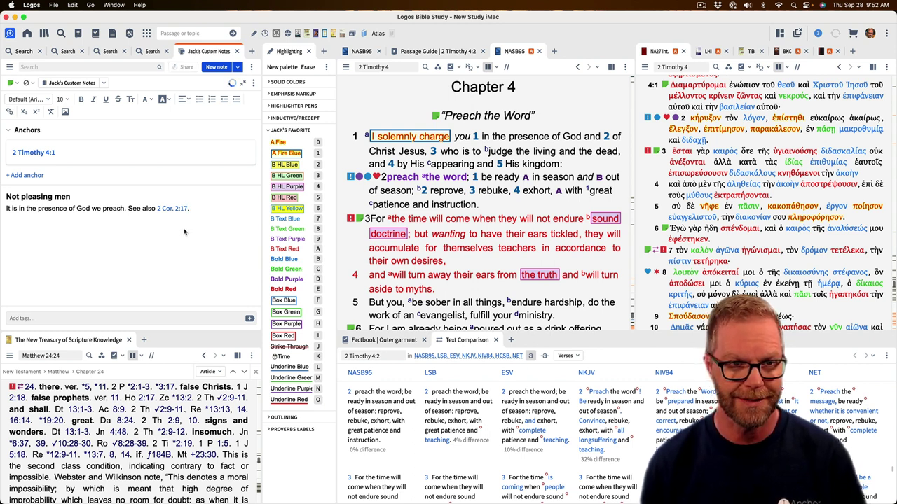
click(184, 229)
mouse_move(177, 210)
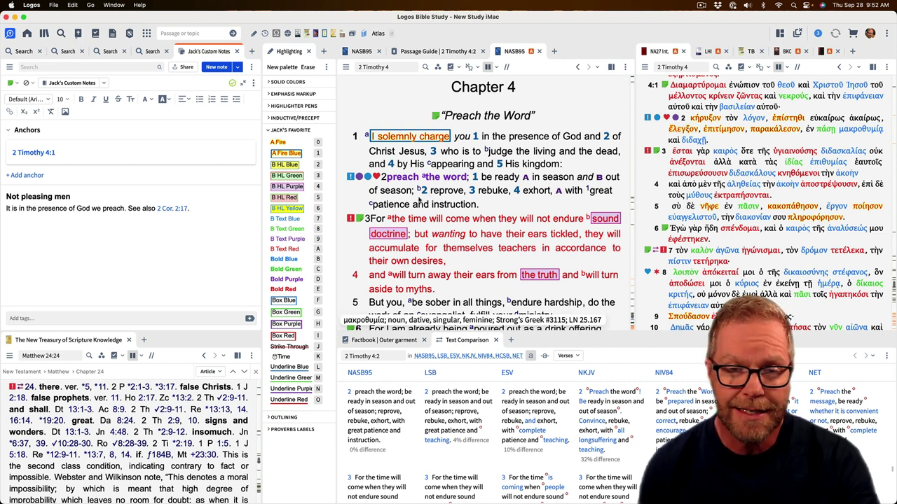
mouse_move(437, 117)
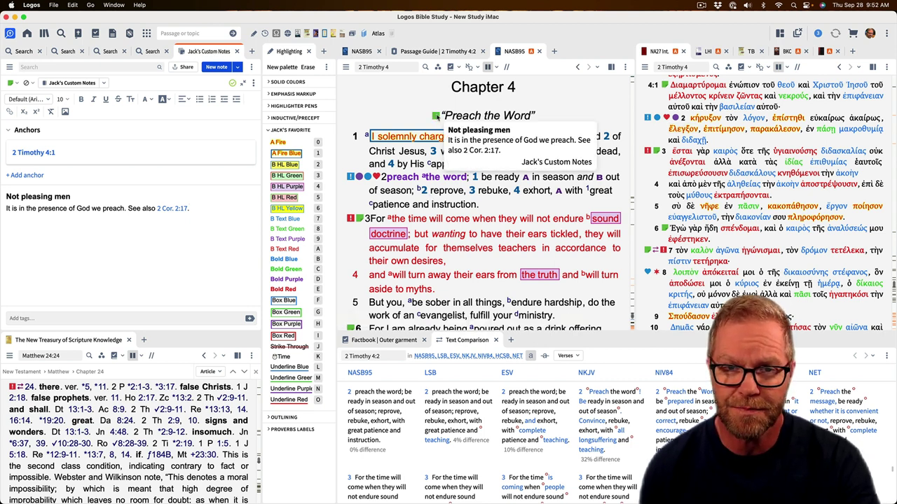
Step: From the word 'solemnly', add a new empty Jack's Custom Notes note anchored to 2 Timothy 4:1
right_click(397, 138)
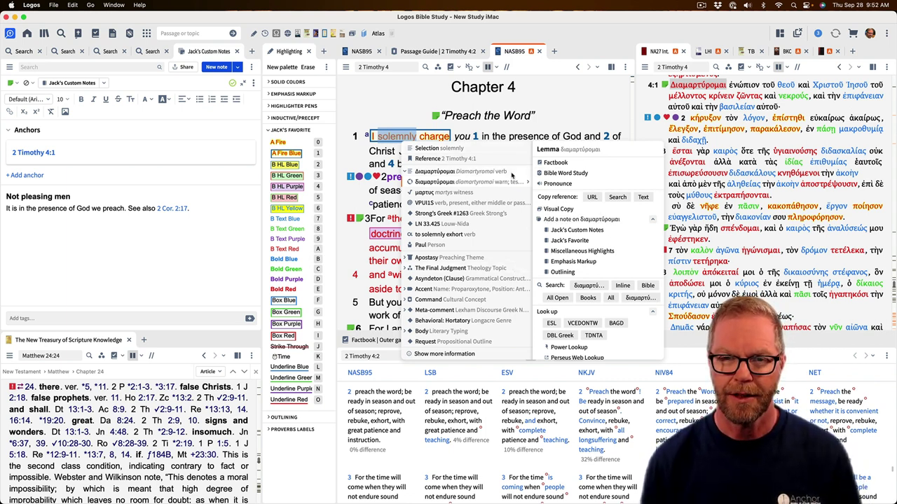
scroll(521, 348, down, 1)
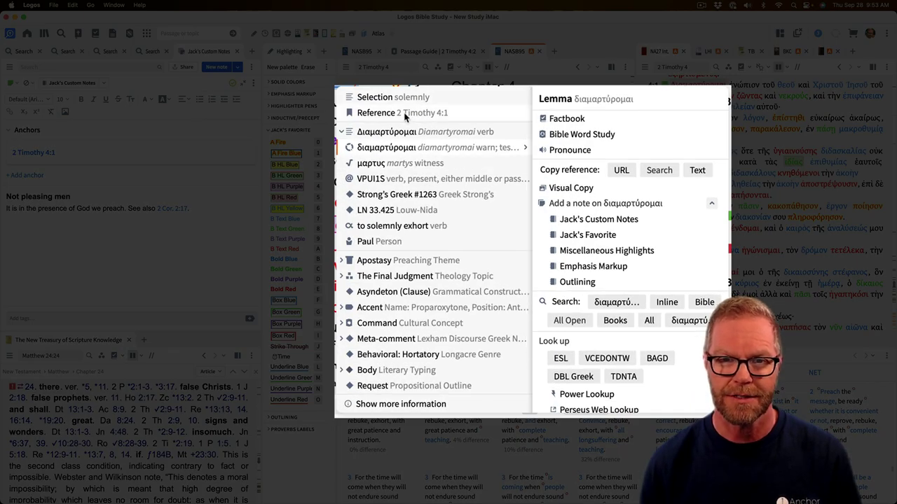
click(405, 116)
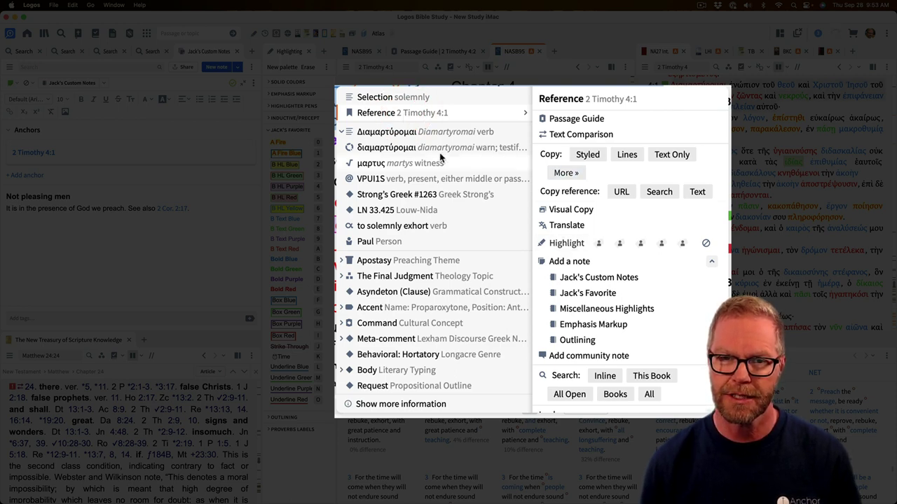
click(392, 150)
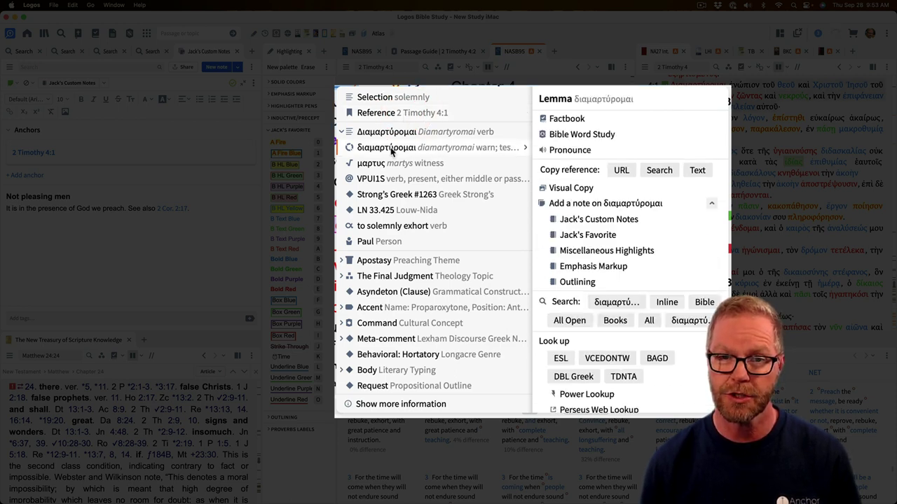
click(379, 115)
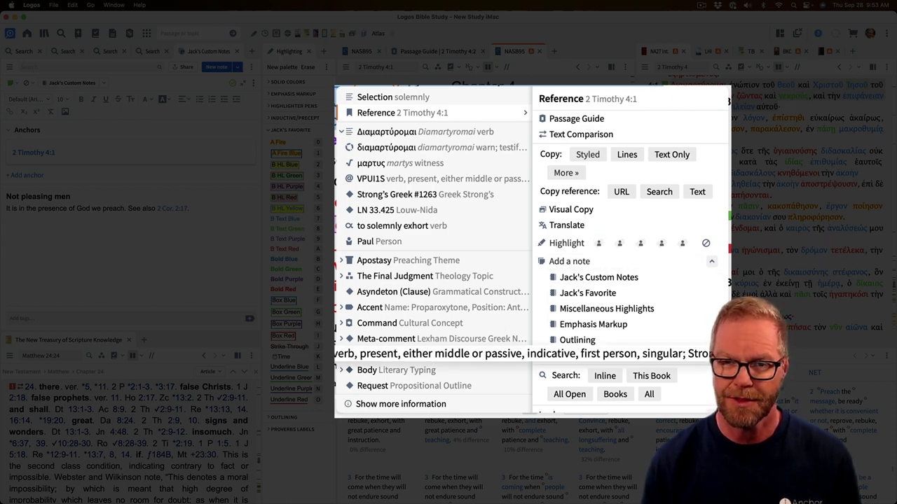
click(592, 279)
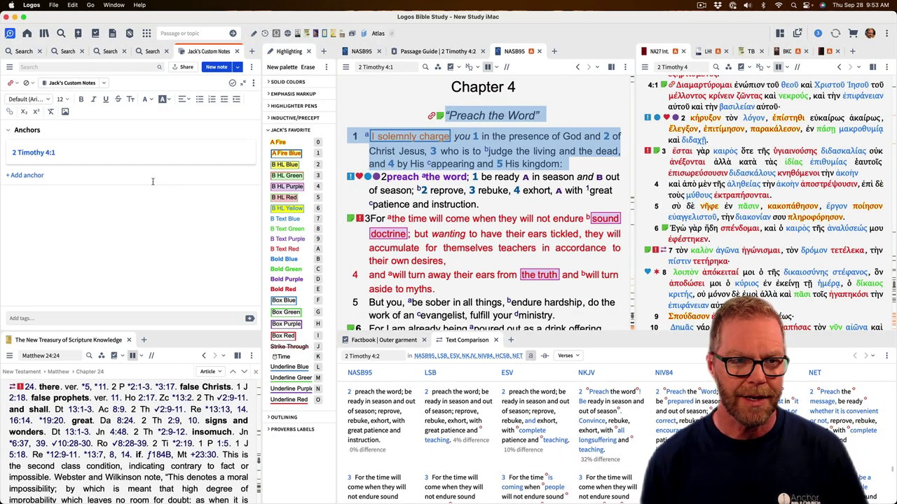
Step: Enter 'This is my favorite verse!' as the body of the 2 Timothy 4:1 note
mouse_move(51, 155)
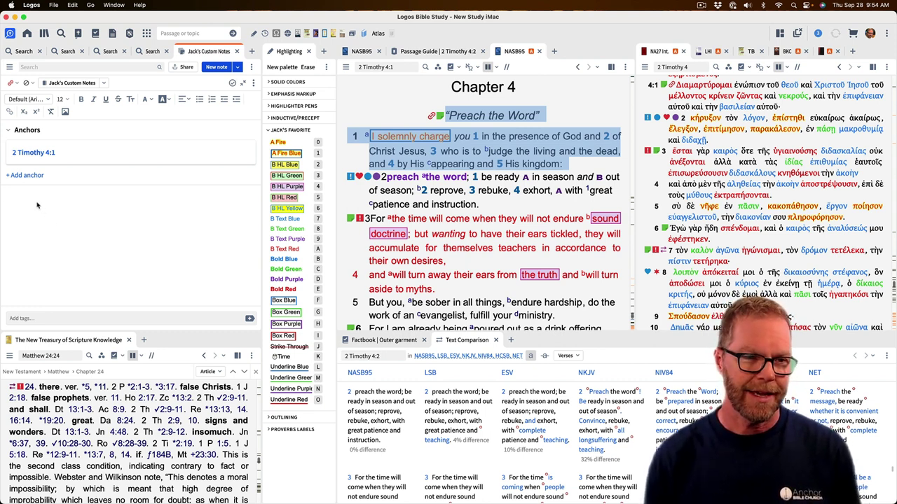
text(This is m)
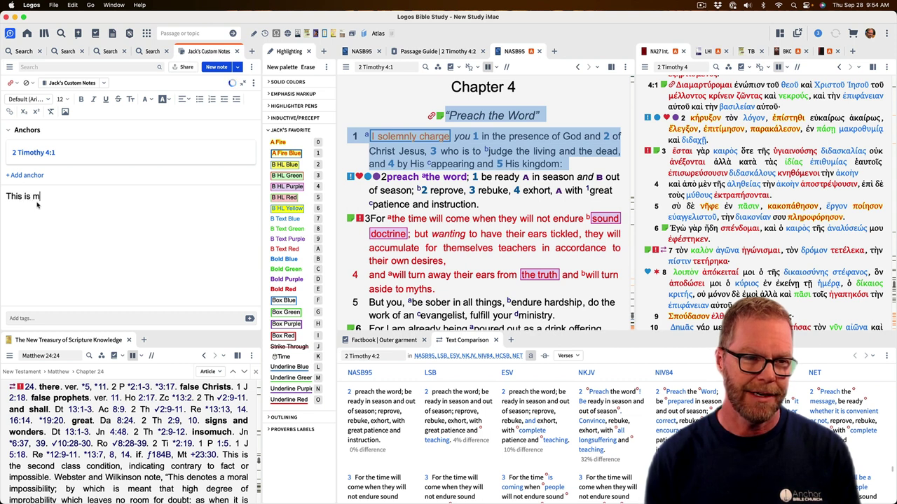
text(y favorite ve)
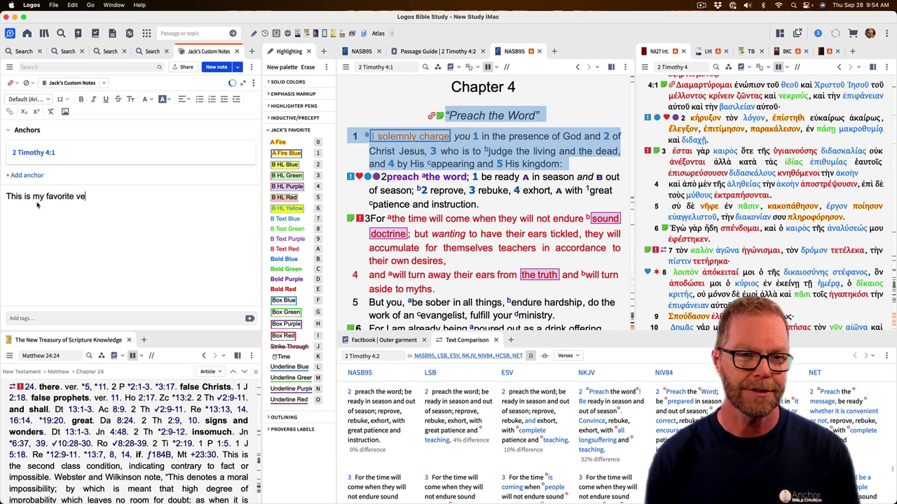
text(rse)
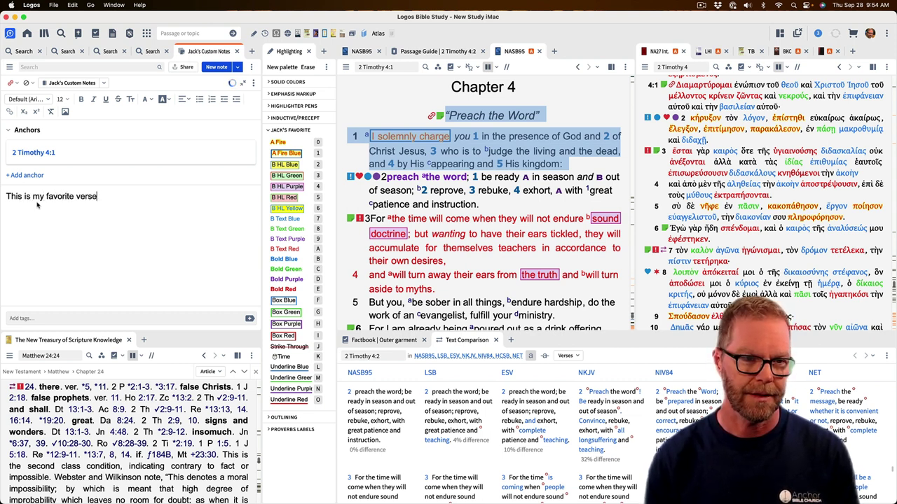
text(!)
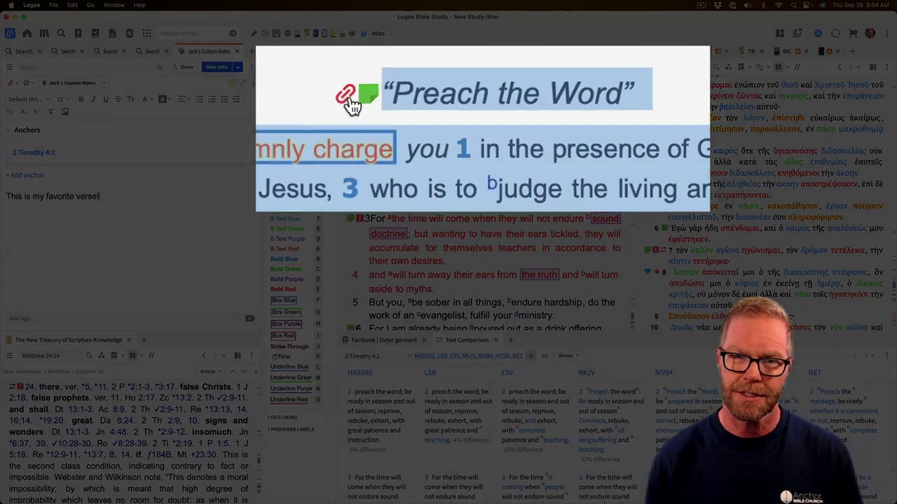
mouse_move(433, 116)
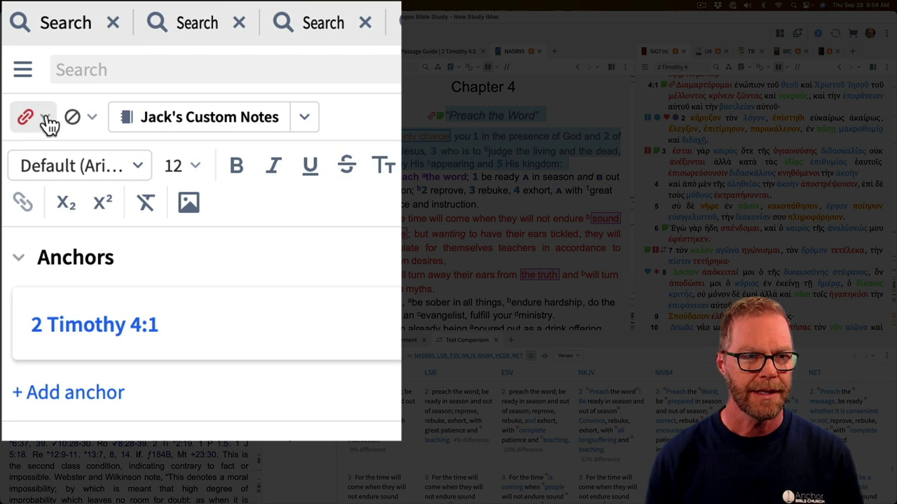
Step: Give the favorite-verse note a blue square marker icon
click(45, 118)
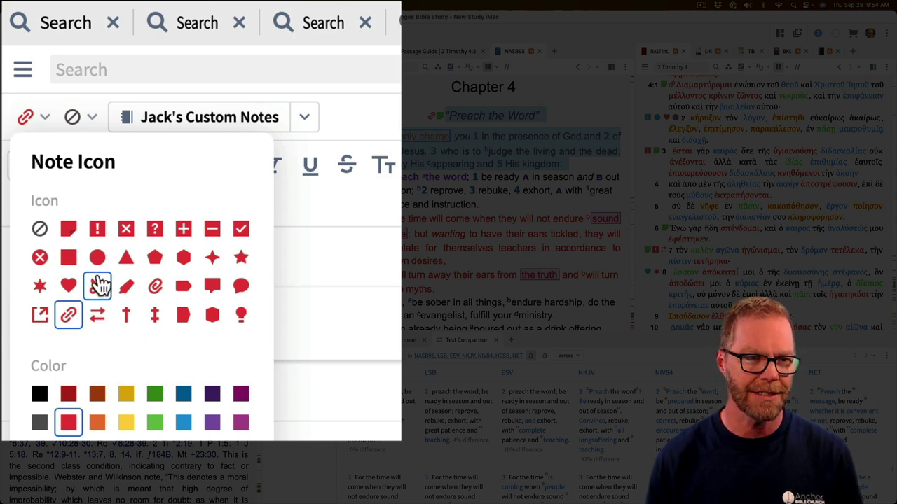
click(70, 260)
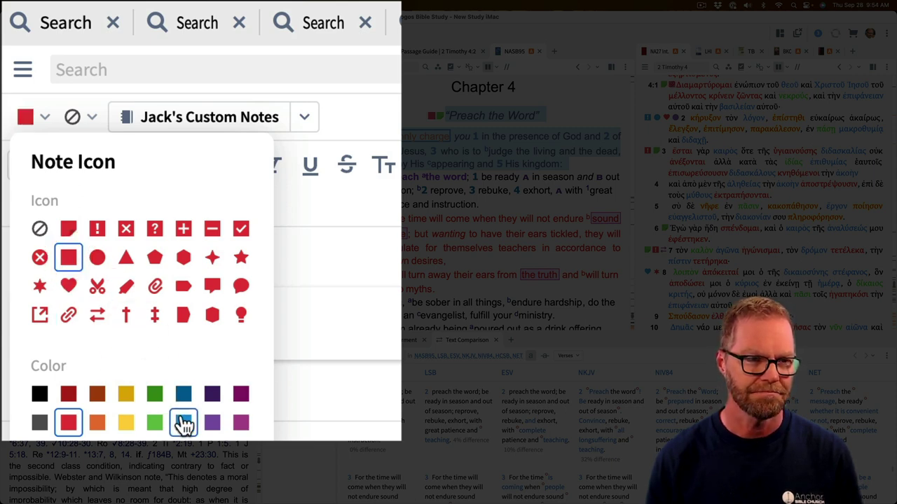
click(185, 423)
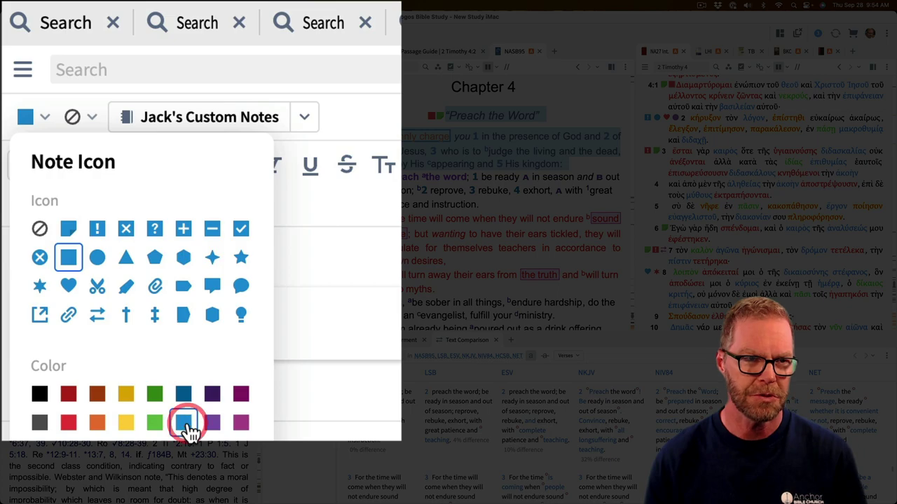
click(134, 217)
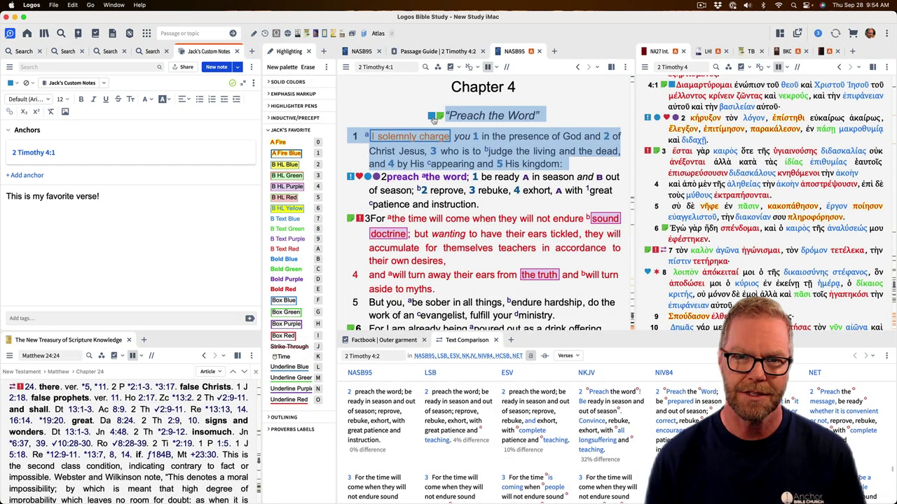
mouse_move(433, 119)
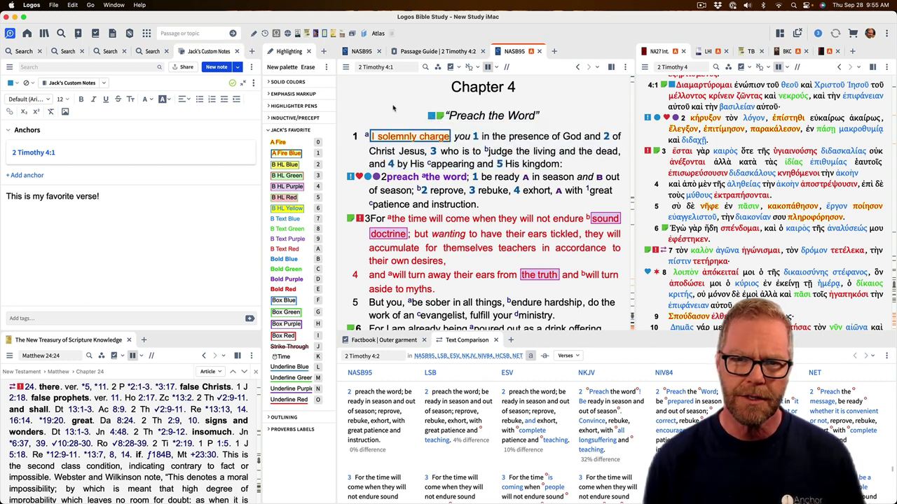
Step: Delete the 'This is my favorite verse!' note and open the Jack's Favorite note on verse 2
click(253, 84)
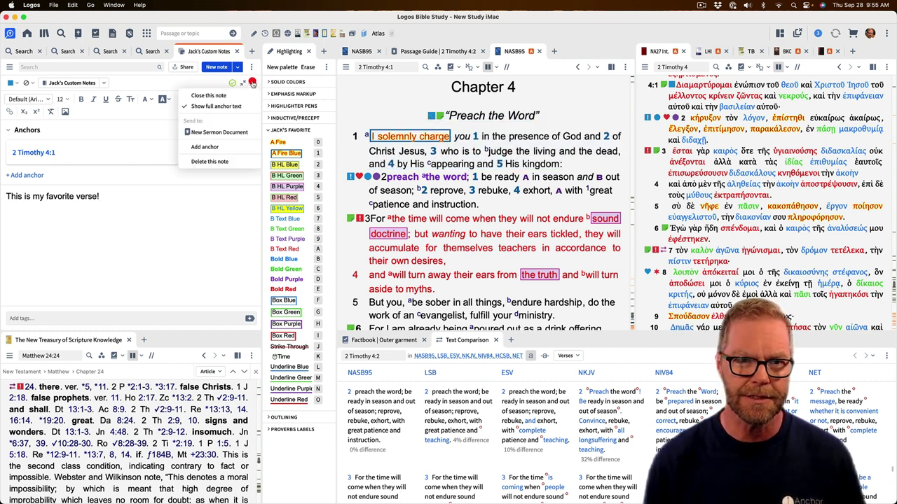
click(213, 162)
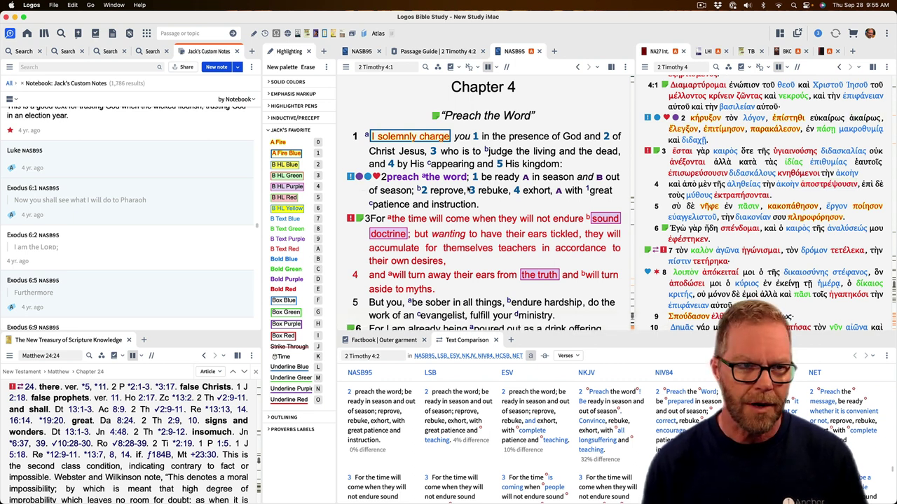
click(349, 177)
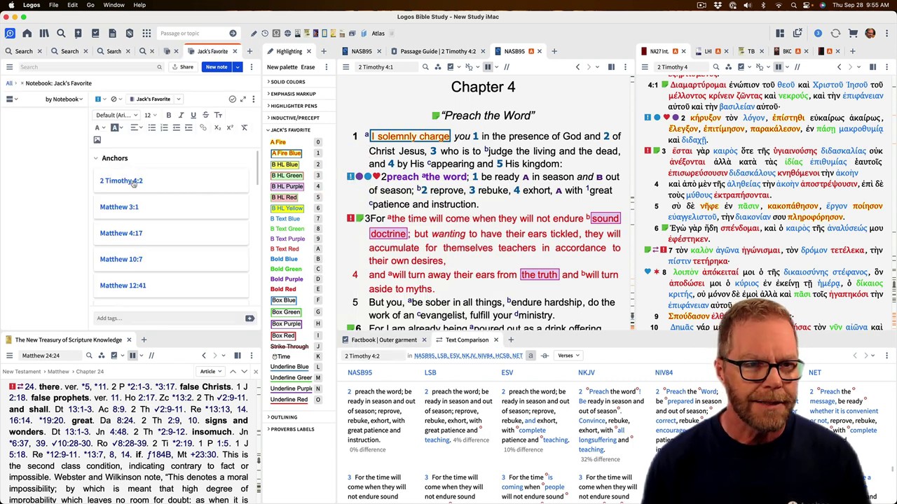
click(242, 99)
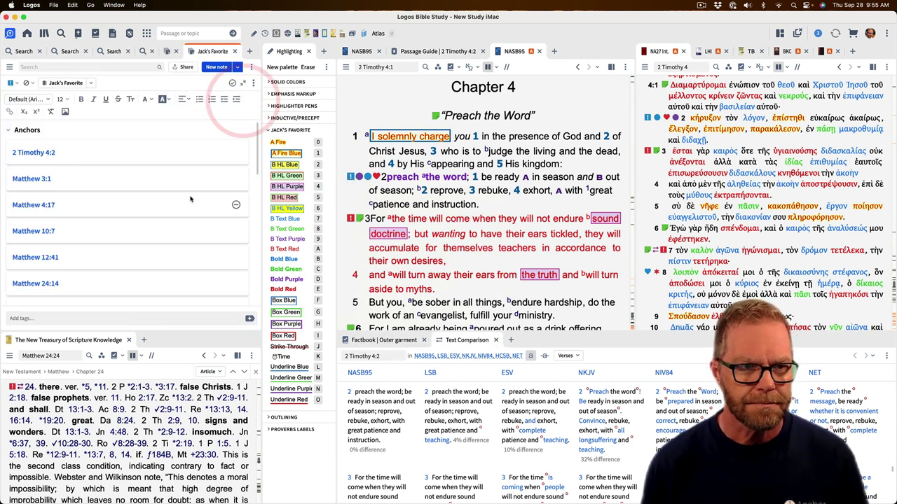
scroll(191, 200, down, 10)
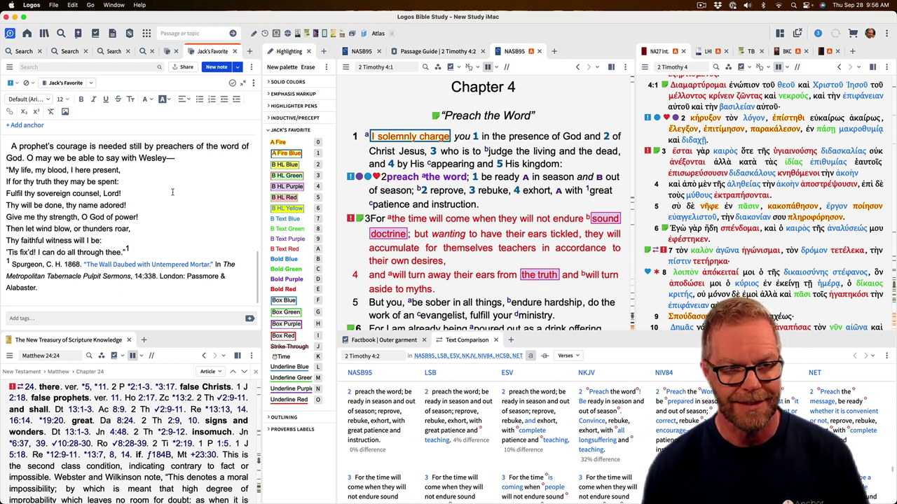
scroll(173, 191, up, 2)
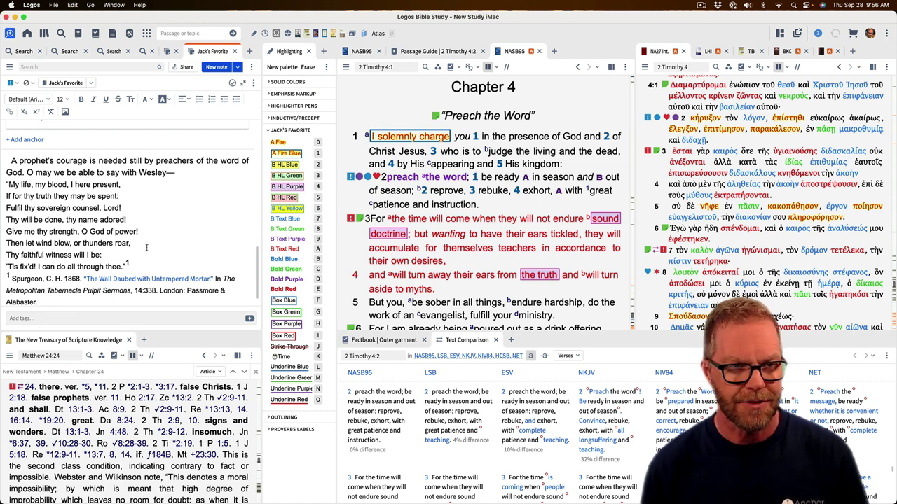
scroll(146, 248, up, 6)
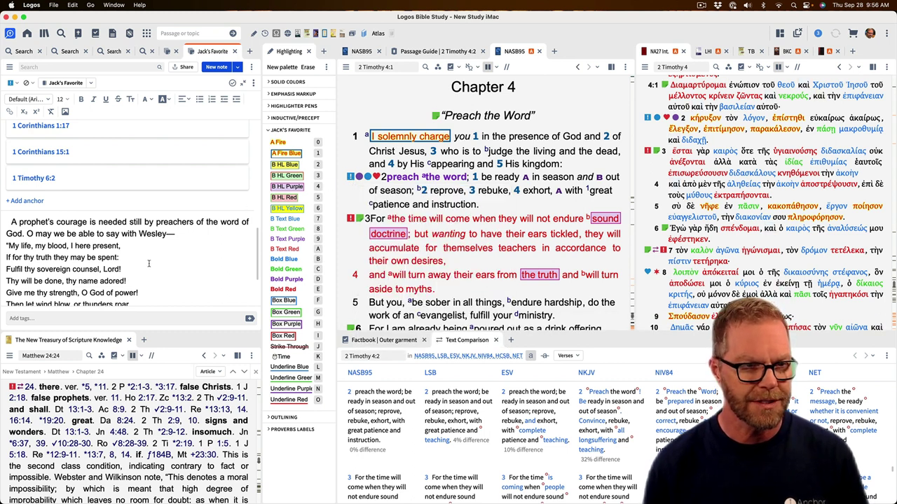
scroll(148, 263, up, 5)
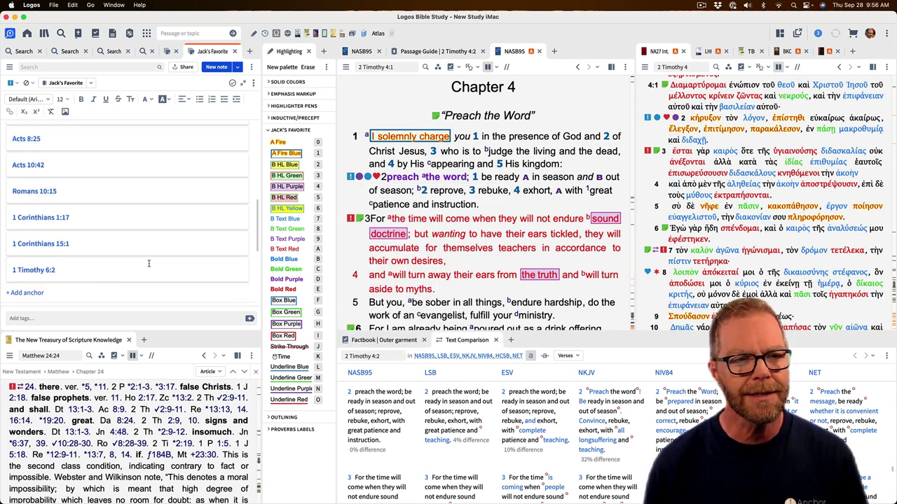
scroll(65, 141, up, 8)
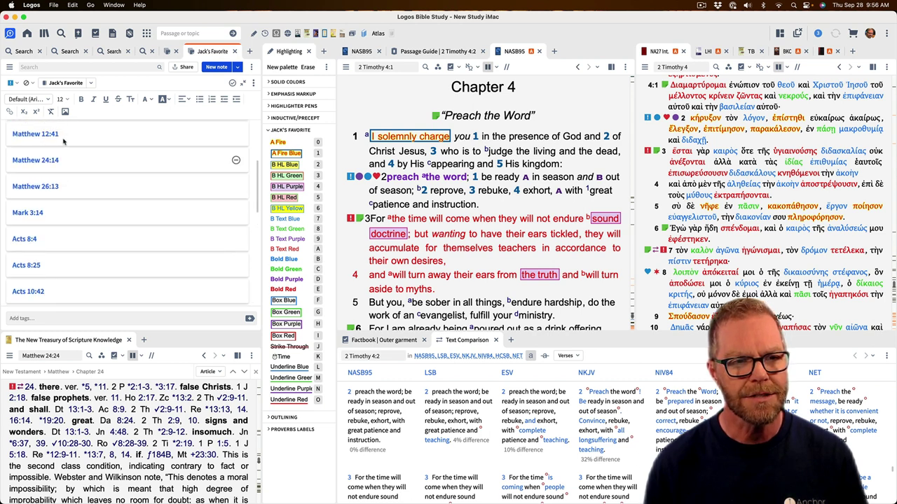
scroll(63, 141, up, 3)
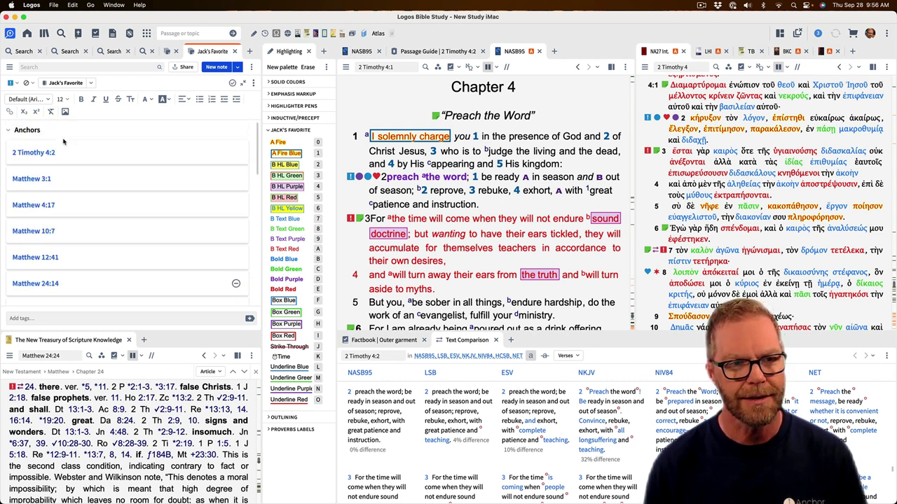
scroll(63, 141, down, 15)
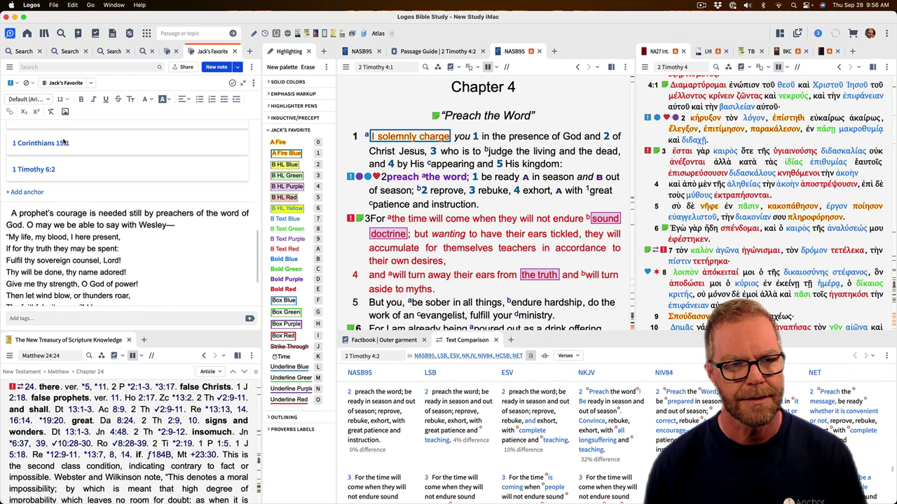
scroll(63, 142, up, 5)
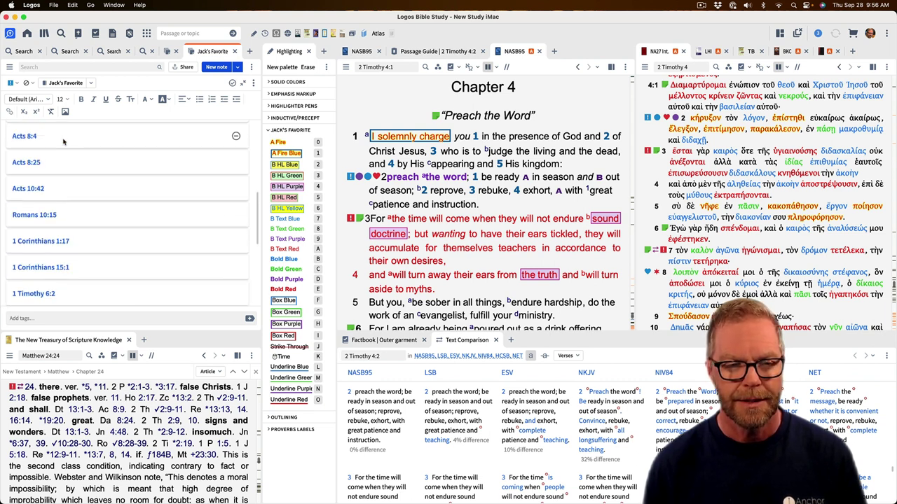
scroll(63, 144, down, 4)
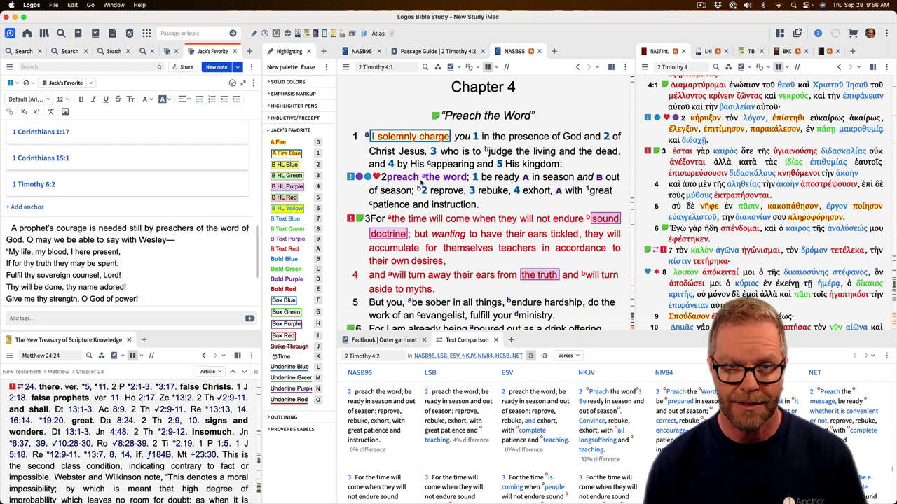
mouse_move(350, 180)
scroll(174, 192, up, 5)
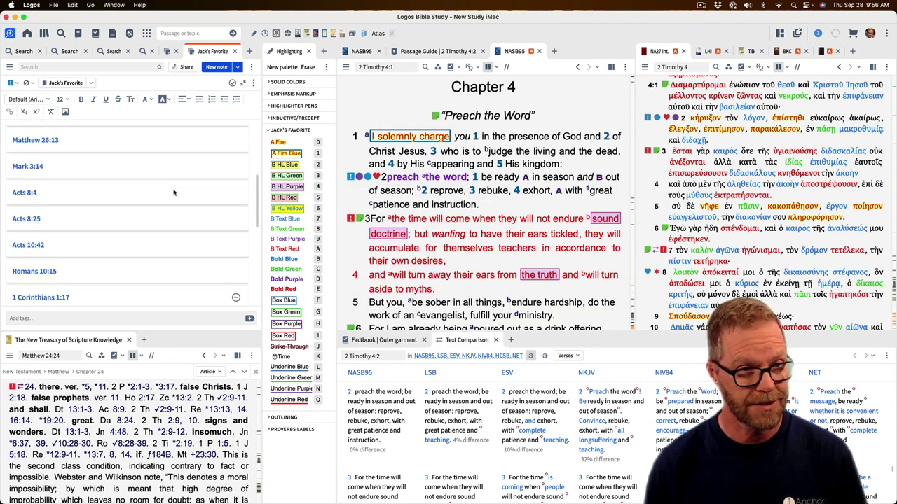
scroll(174, 192, up, 3)
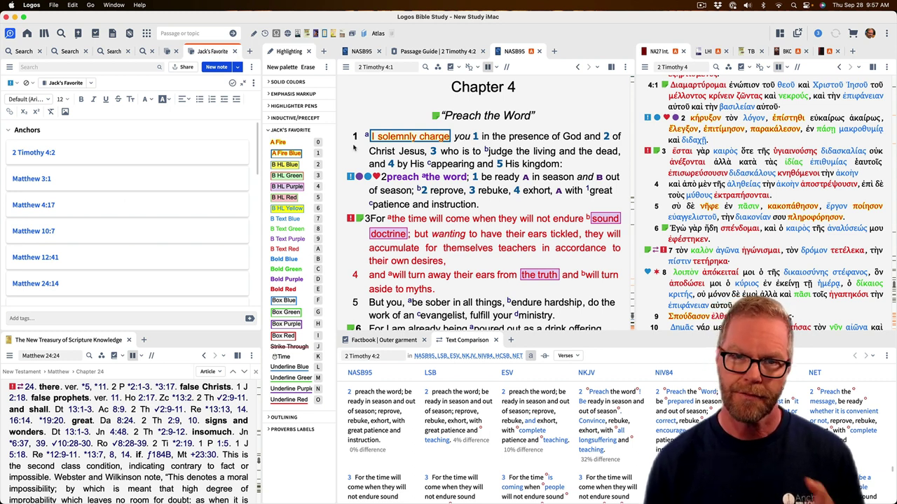
mouse_move(407, 179)
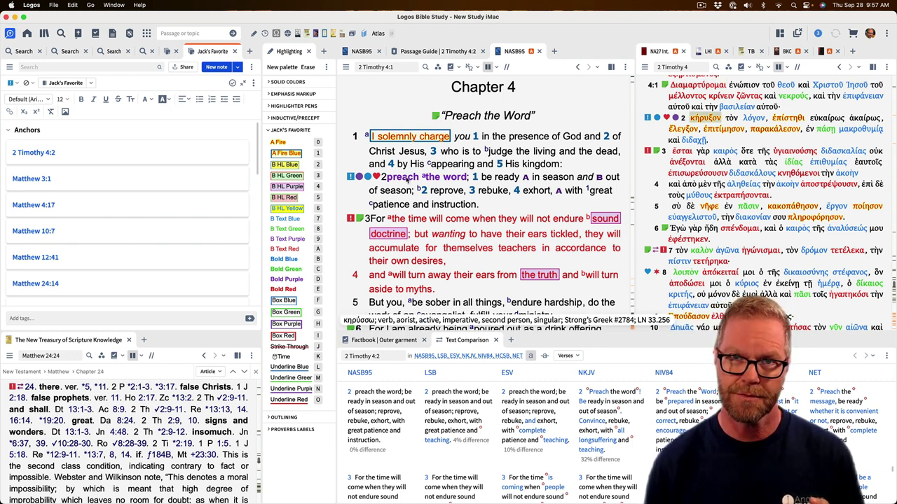
mouse_move(350, 180)
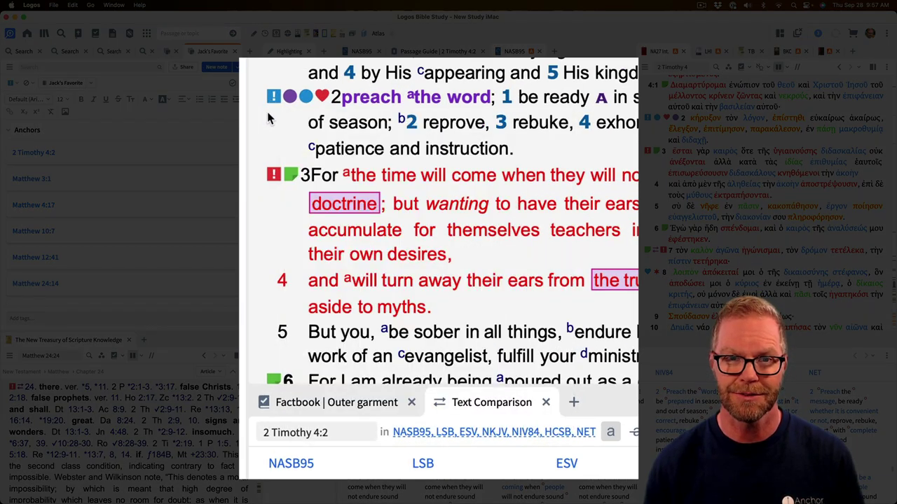
mouse_move(274, 94)
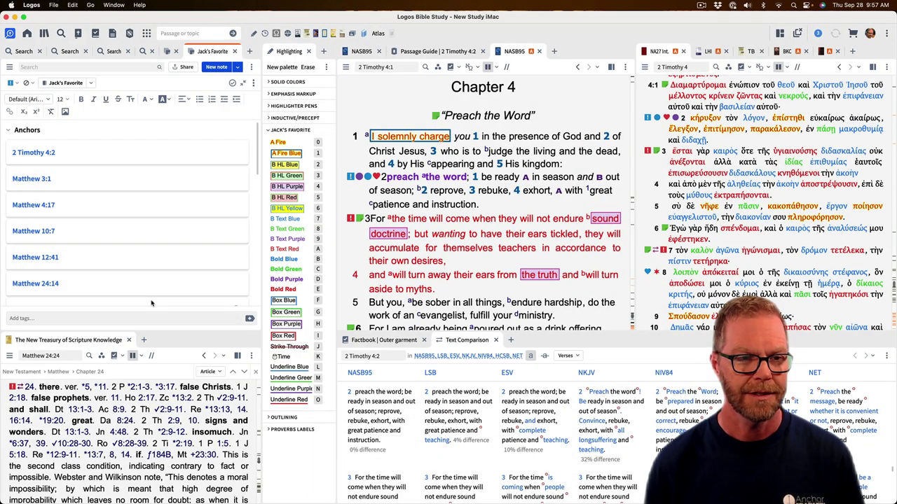
scroll(150, 303, down, 3)
scroll(151, 303, down, 3)
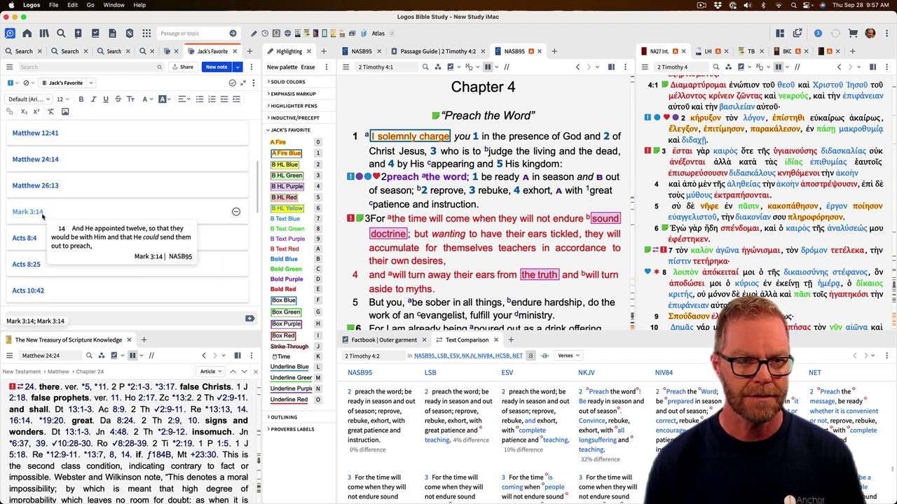
scroll(87, 229, down, 3)
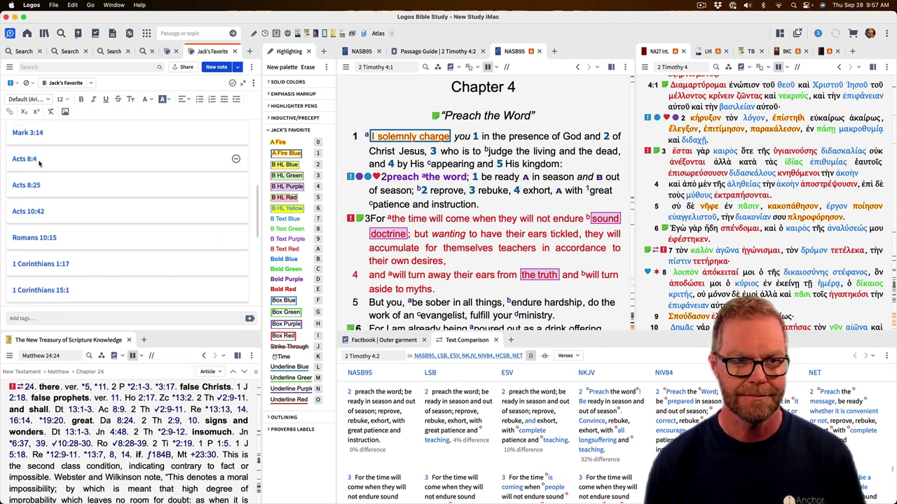
mouse_move(33, 213)
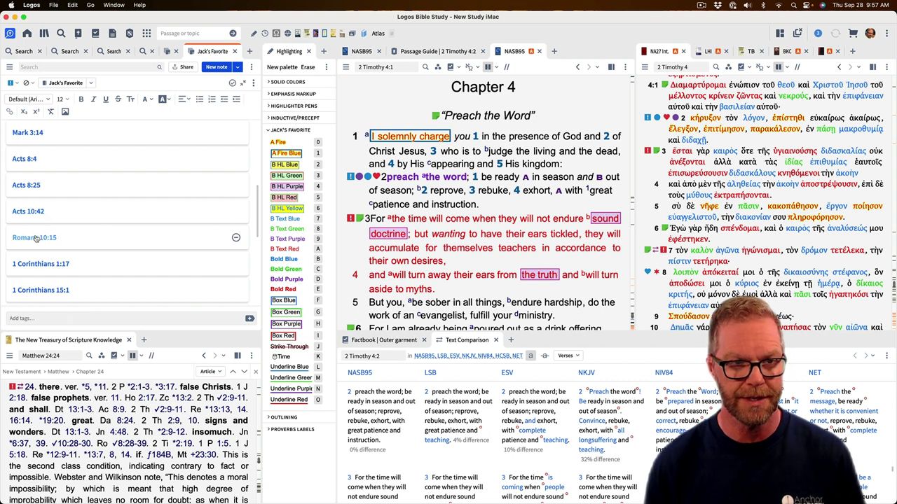
mouse_move(35, 241)
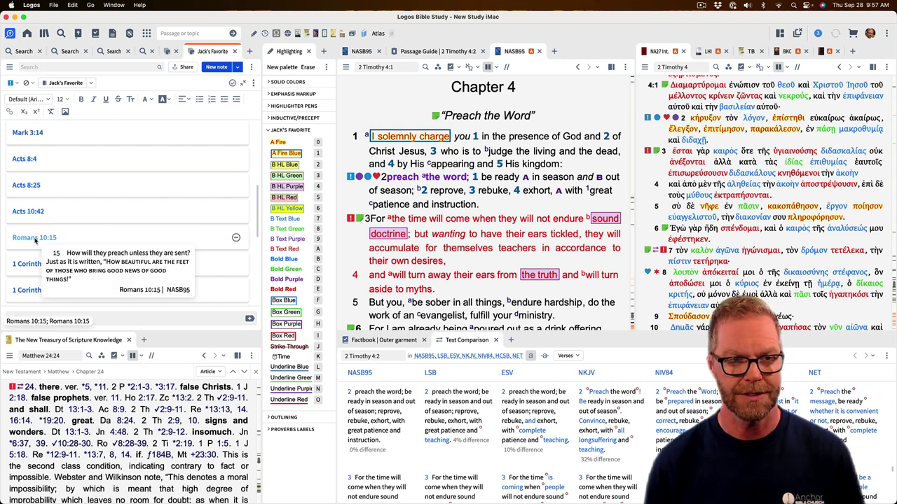
mouse_move(58, 266)
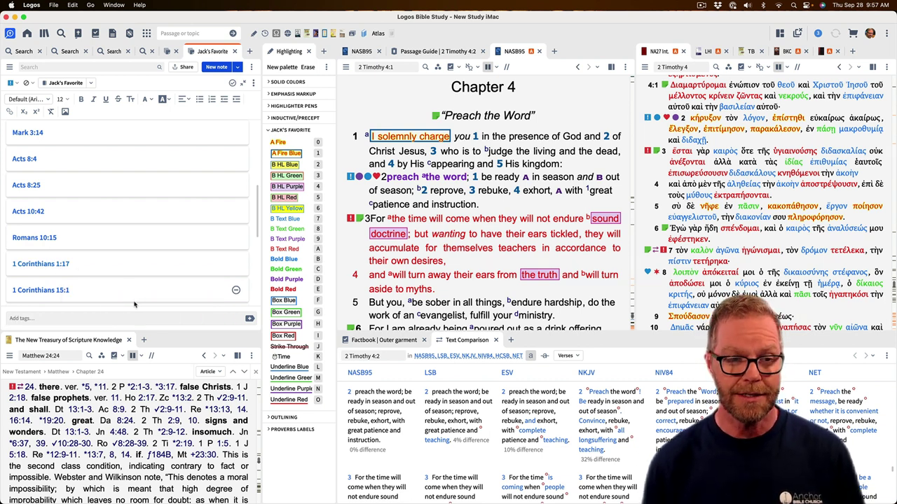
scroll(134, 304, down, 1)
scroll(134, 304, down, 5)
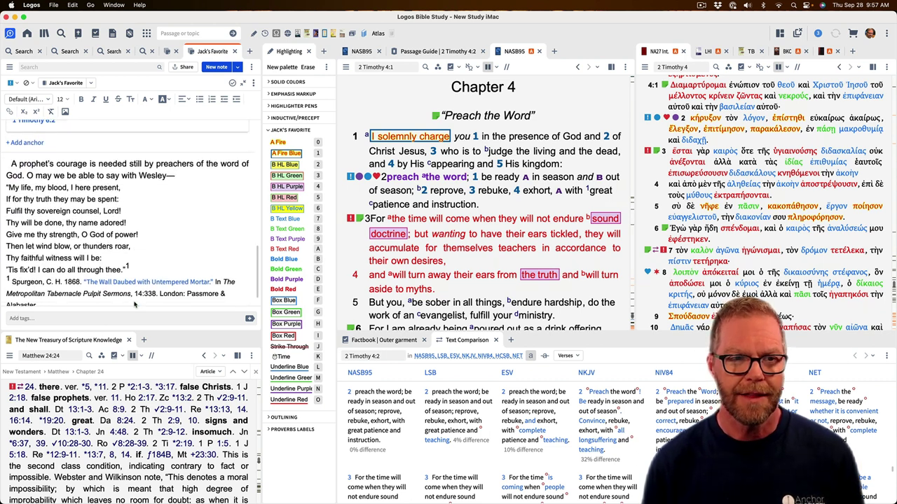
scroll(141, 207, up, 1)
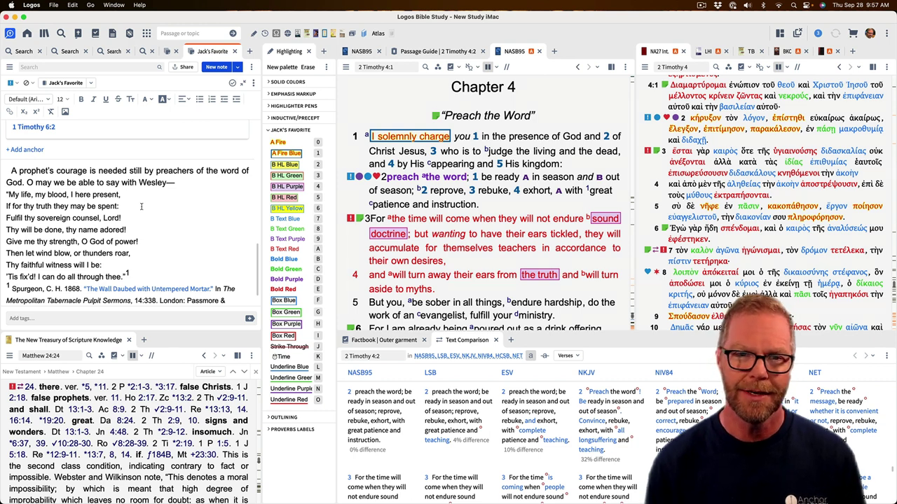
Step: Switch the 2 Timothy 4:2 note's icon to red two-way arrows
mouse_move(351, 179)
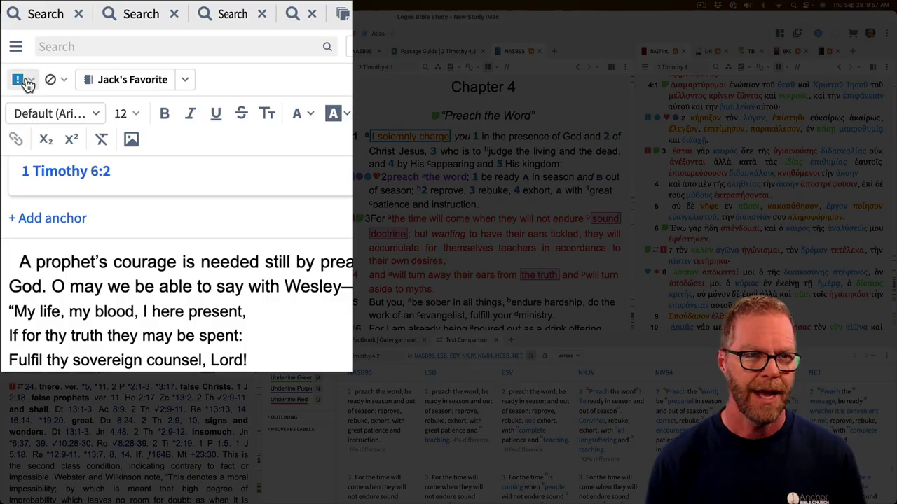
click(26, 82)
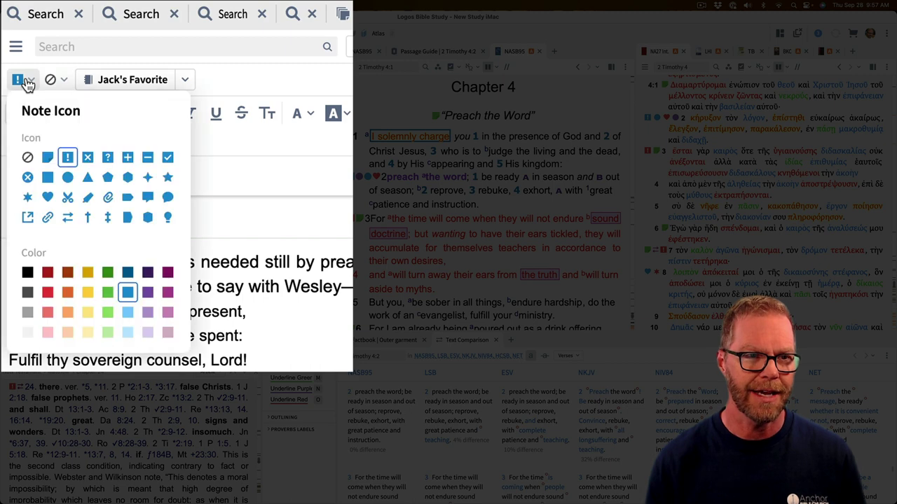
click(67, 220)
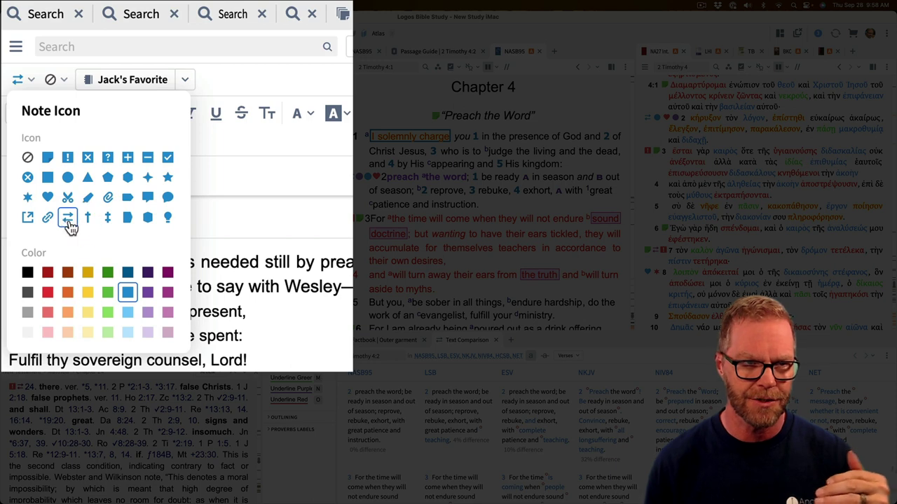
click(48, 293)
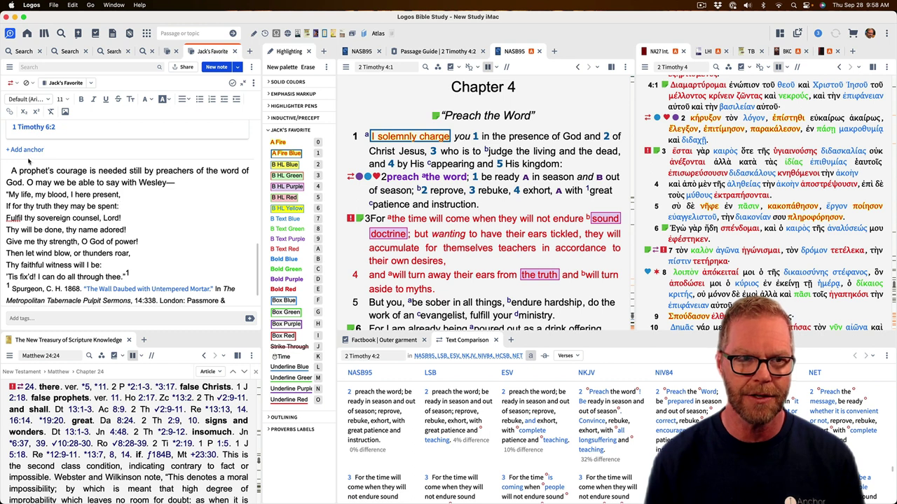
Step: Add John 10:30 as a verse anchor on the Jack's Favorite note
scroll(25, 151, up, 2)
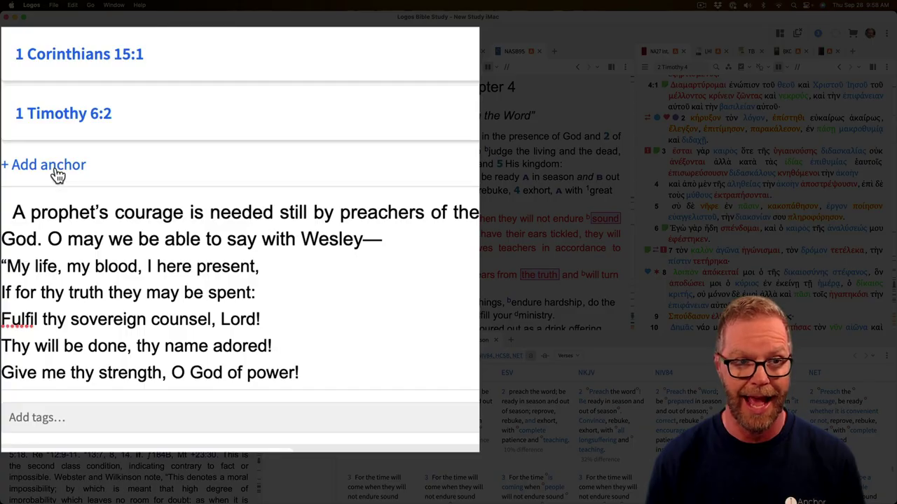
click(32, 212)
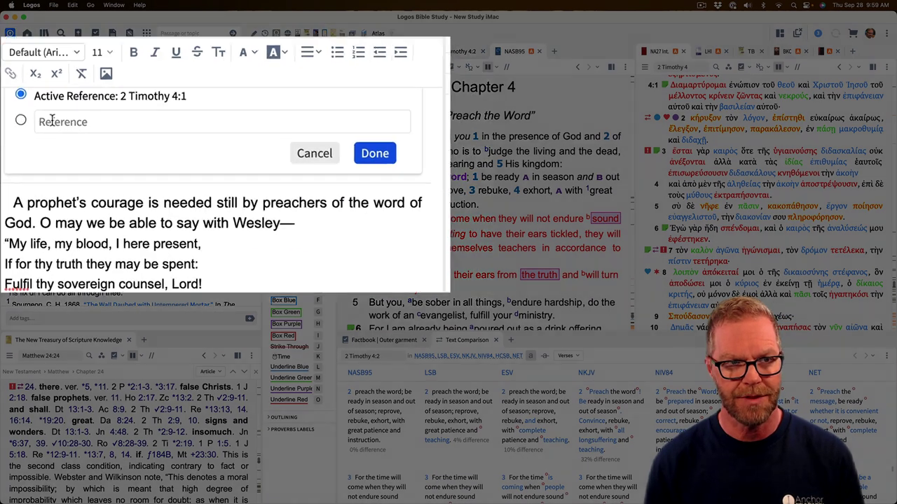
click(34, 140)
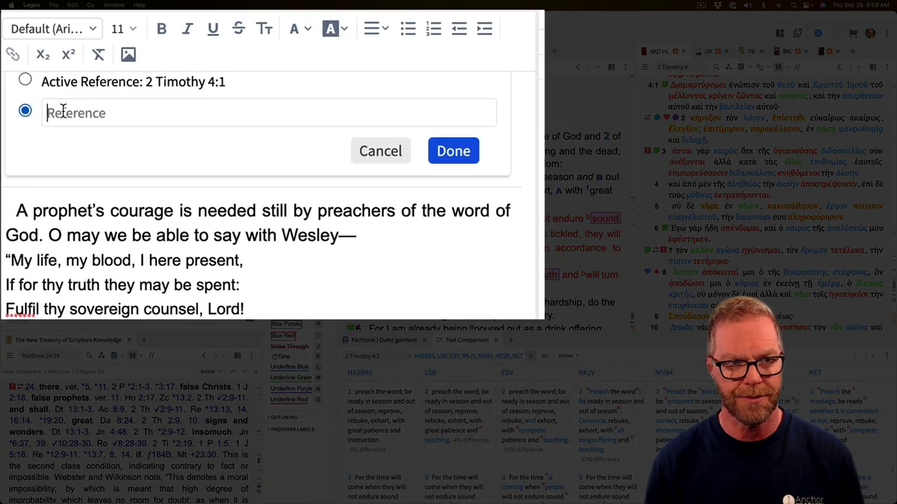
text(John)
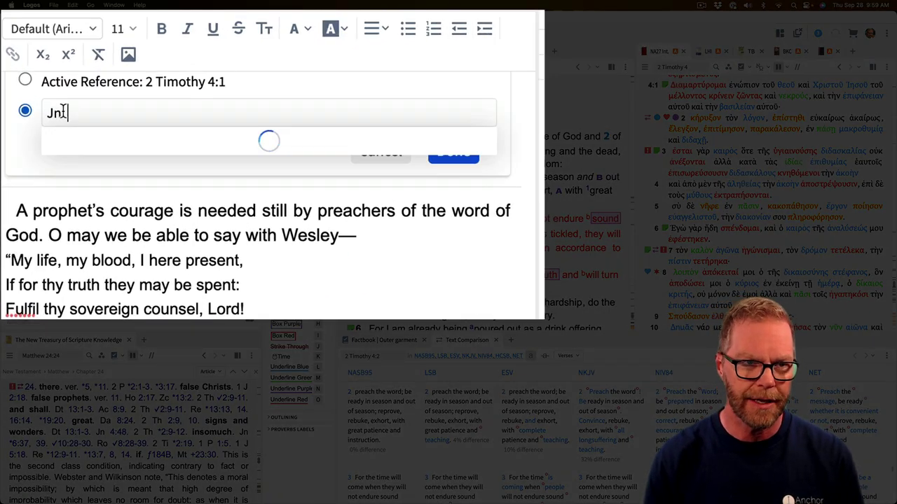
text( 10:)
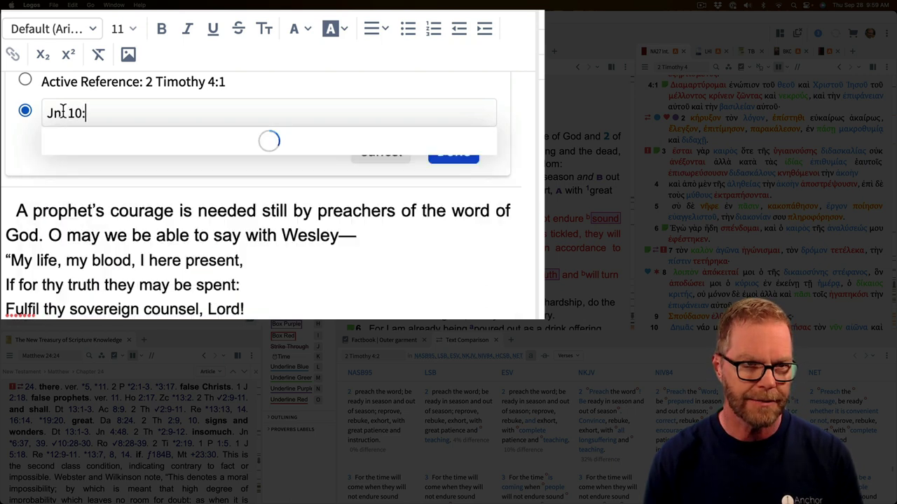
text(30)
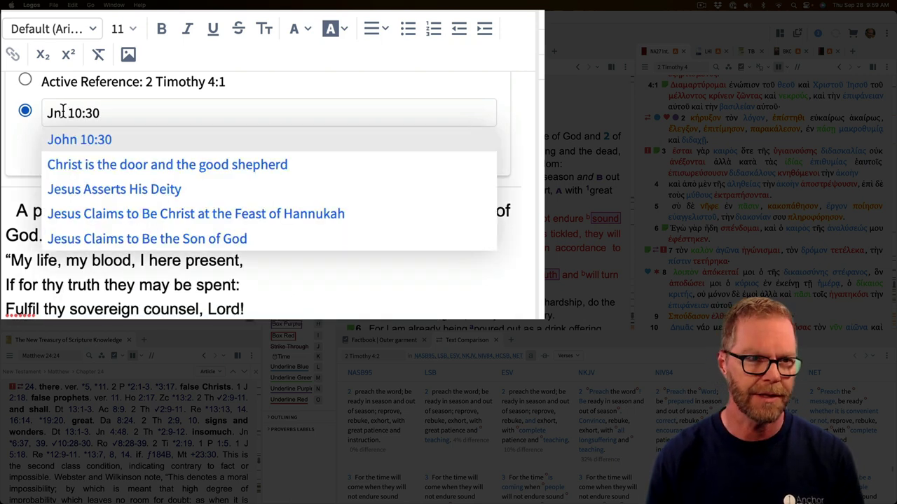
click(96, 146)
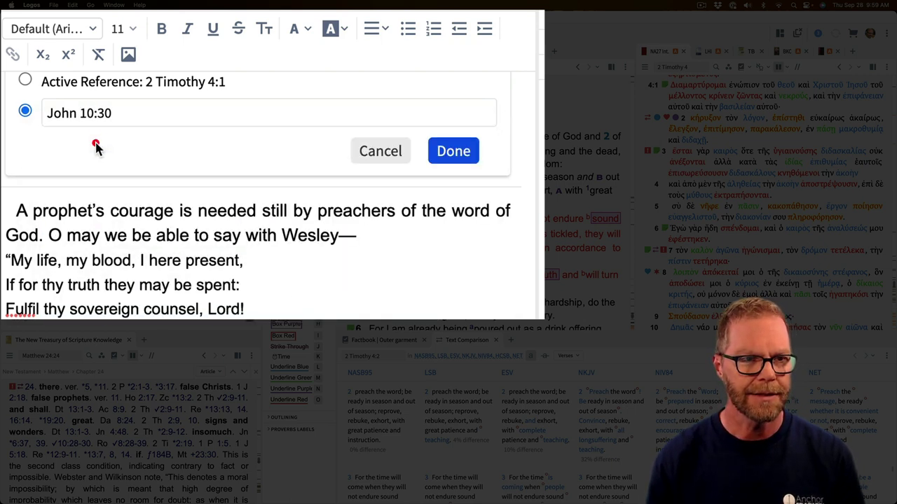
click(452, 156)
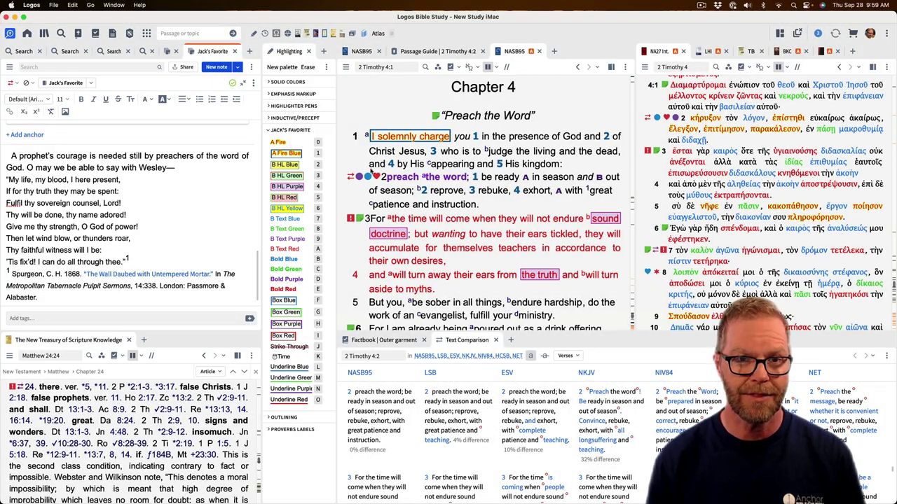
Step: Remove the John 10:30 anchor again, leaving 1 Timothy 6:2 as the last anchor
mouse_move(351, 179)
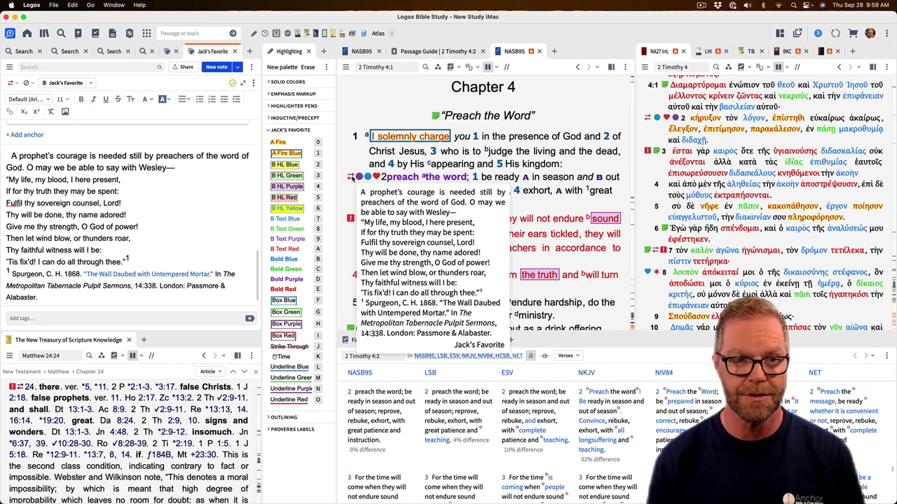
scroll(143, 201, up, 3)
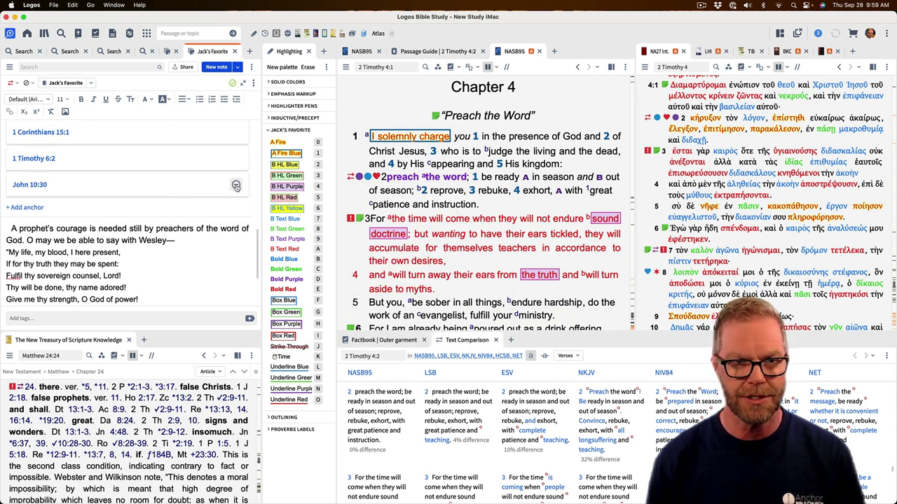
click(236, 186)
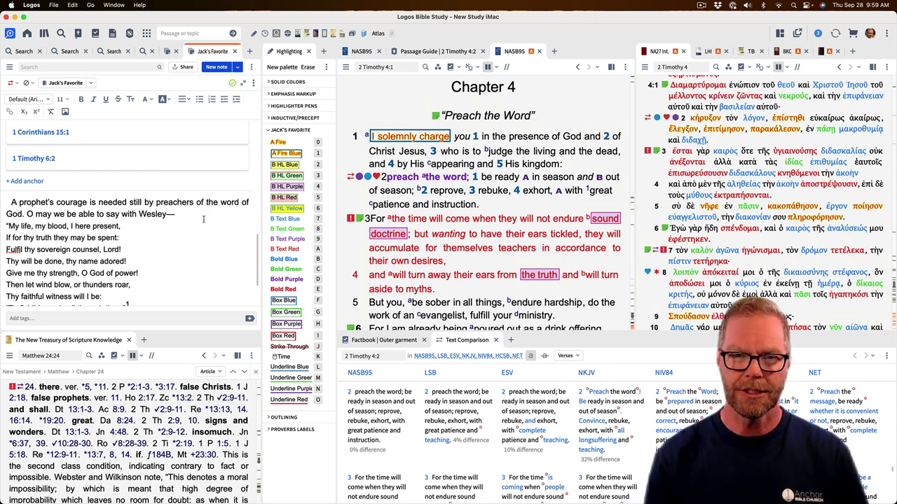
Step: Open the 'Be Ready to Preach' note from the verse 2 note markers
click(359, 177)
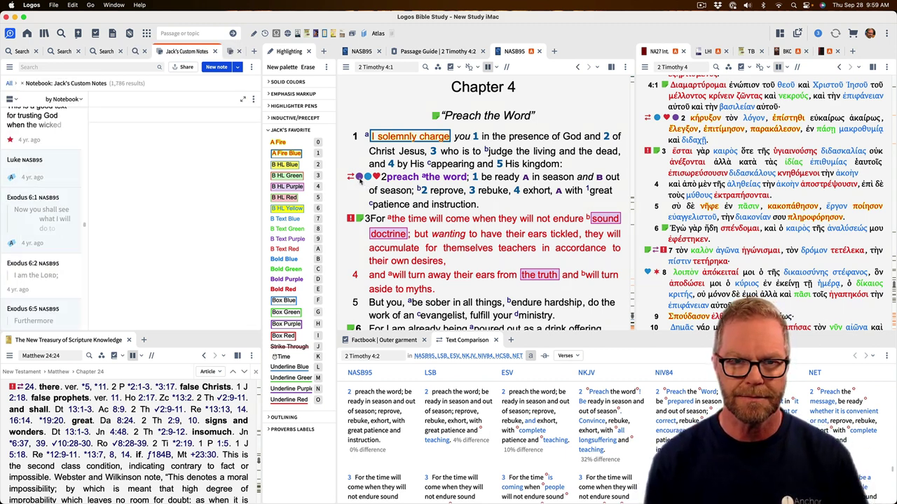
click(242, 100)
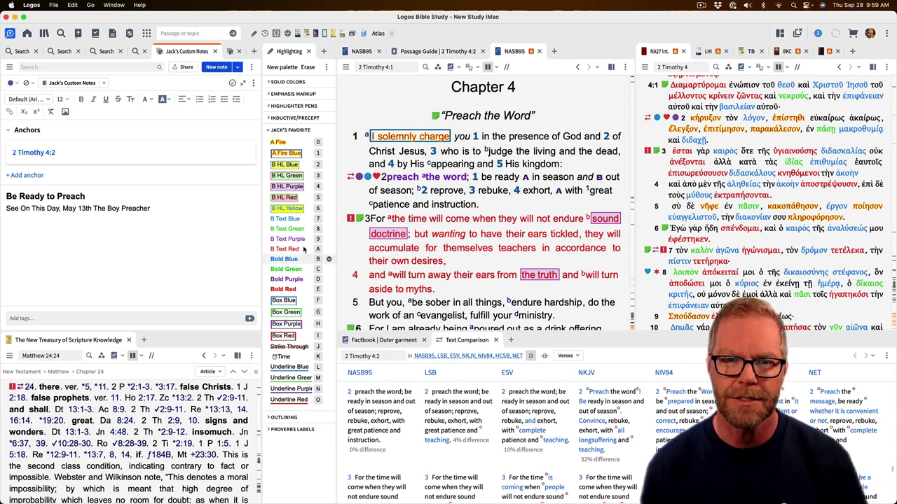
Step: Paste the Spurgeon quote and its citation into the Be Ready to Preach note
key(super+v)
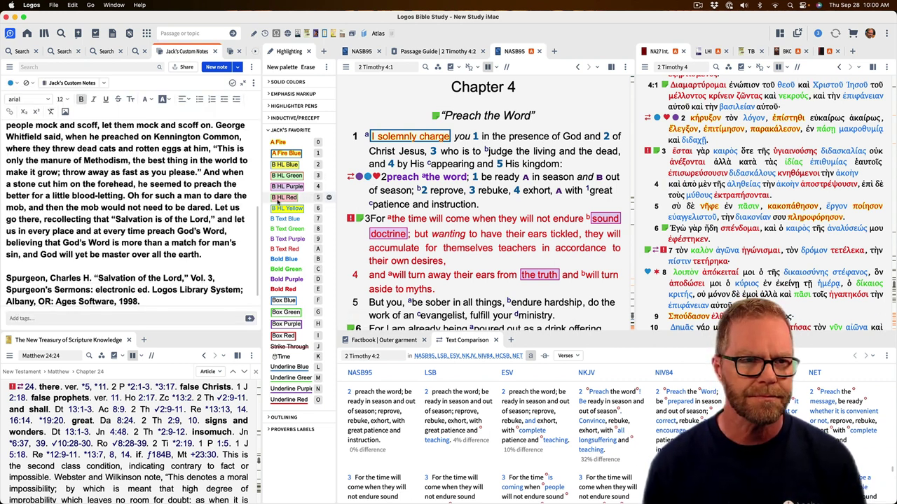
scroll(168, 232, up, 10)
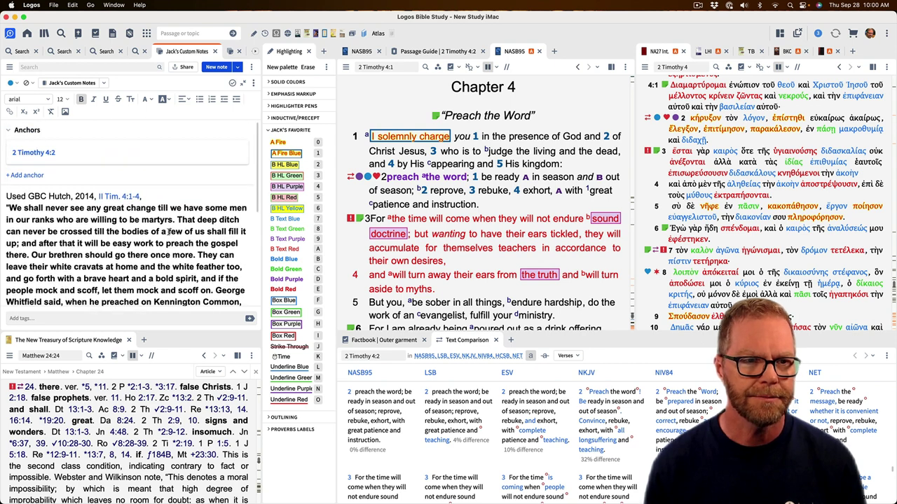
scroll(168, 232, down, 2)
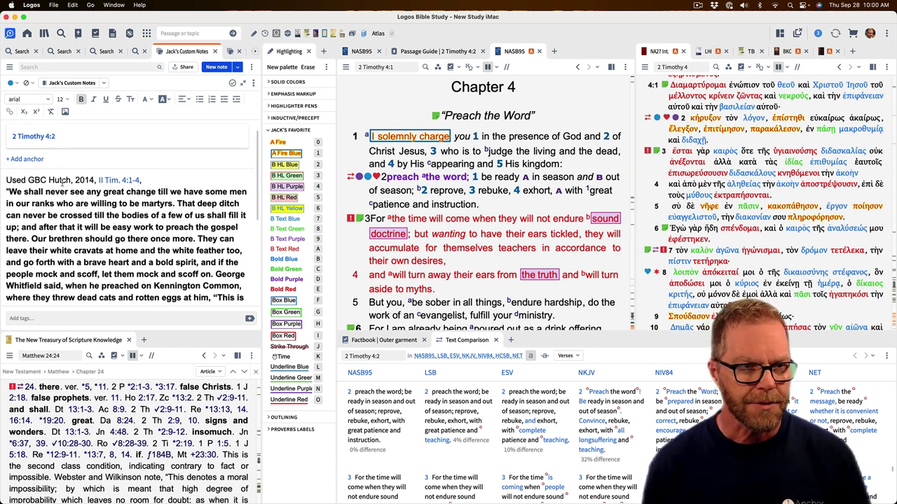
scroll(67, 183, down, 2)
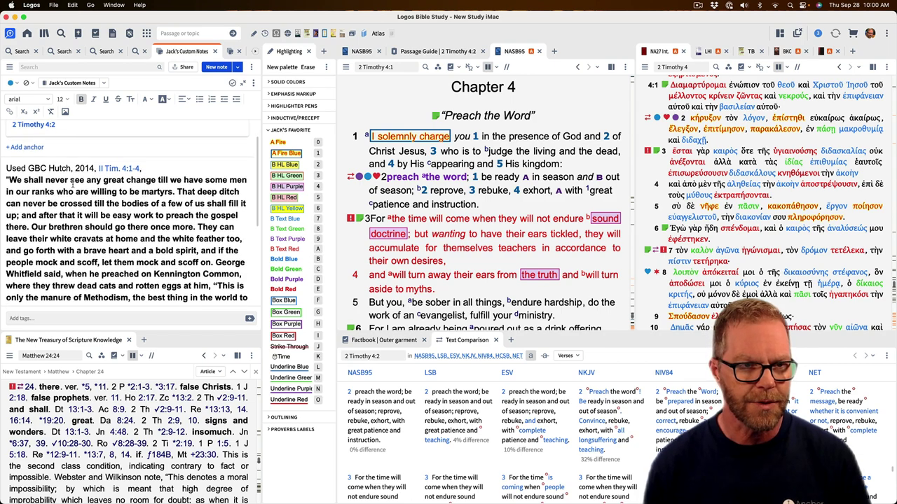
scroll(72, 184, down, 2)
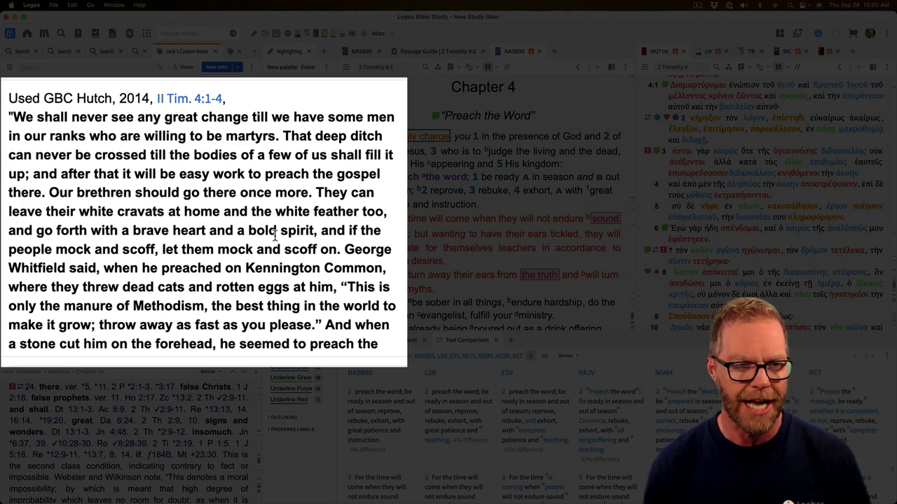
scroll(274, 237, down, 3)
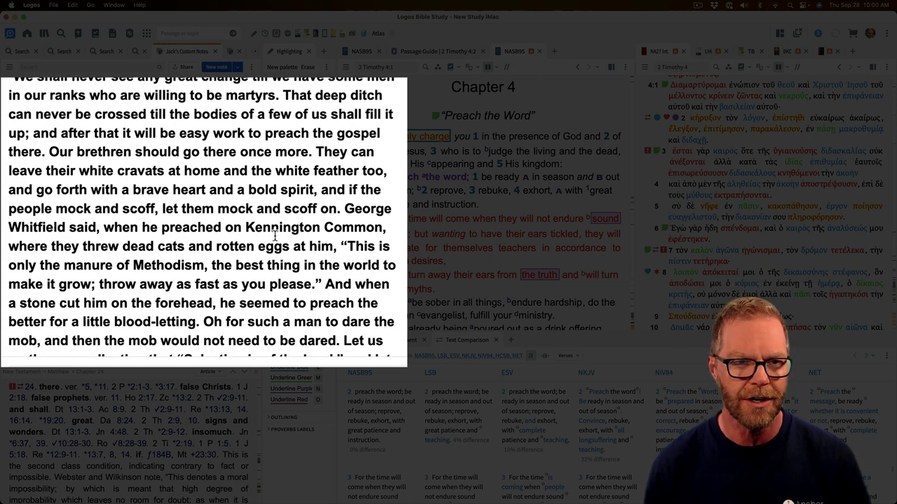
scroll(274, 236, down, 1)
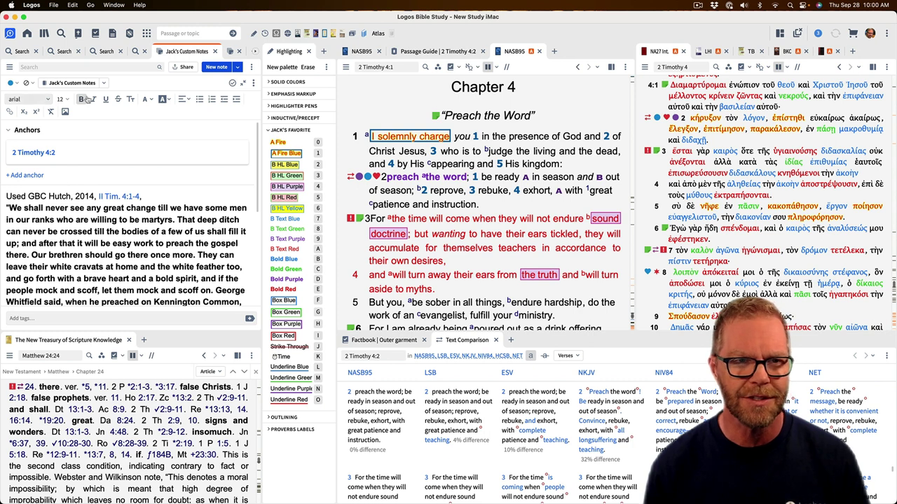
Step: Make the pasted quote, from 'We shall never see' through the citation, regular weight instead of bold
click(7, 208)
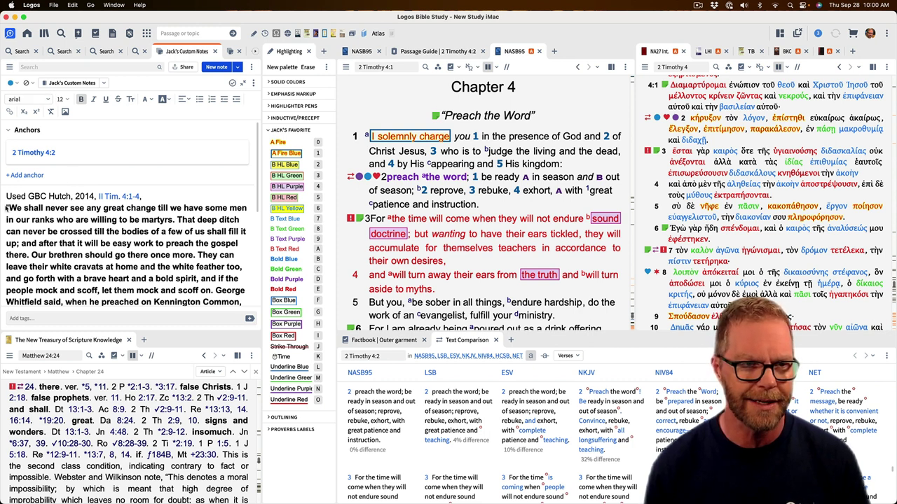
drag(7, 208, 210, 290)
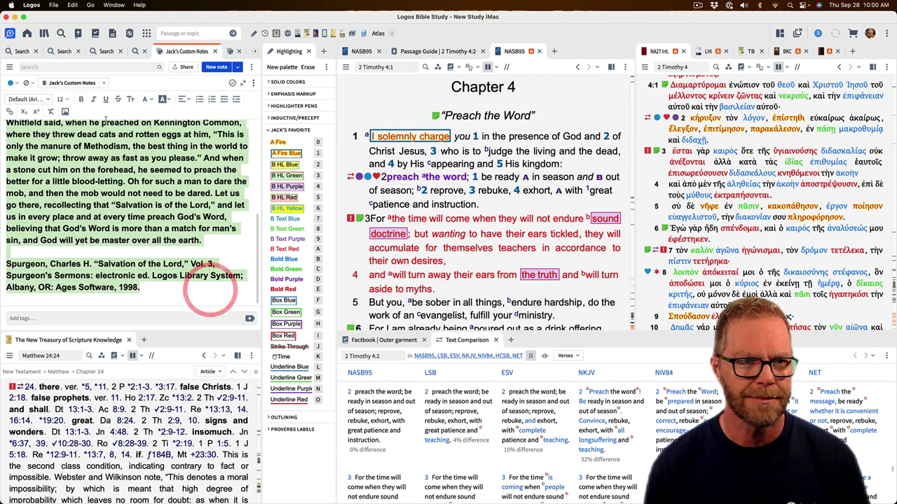
click(82, 99)
click(82, 100)
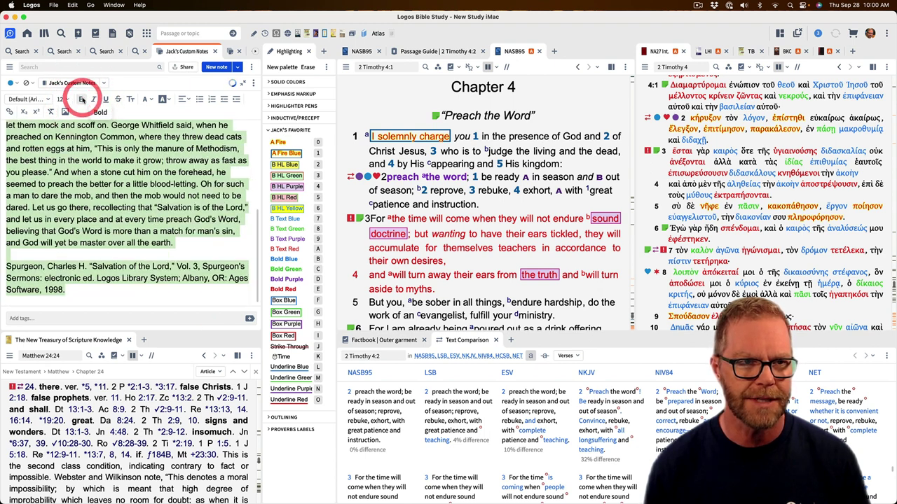
click(137, 258)
scroll(138, 259, up, 5)
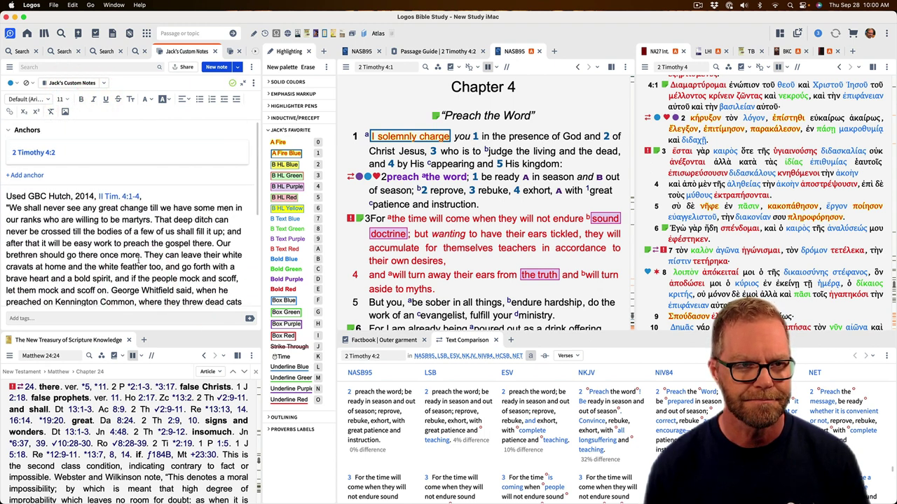
scroll(138, 259, down, 5)
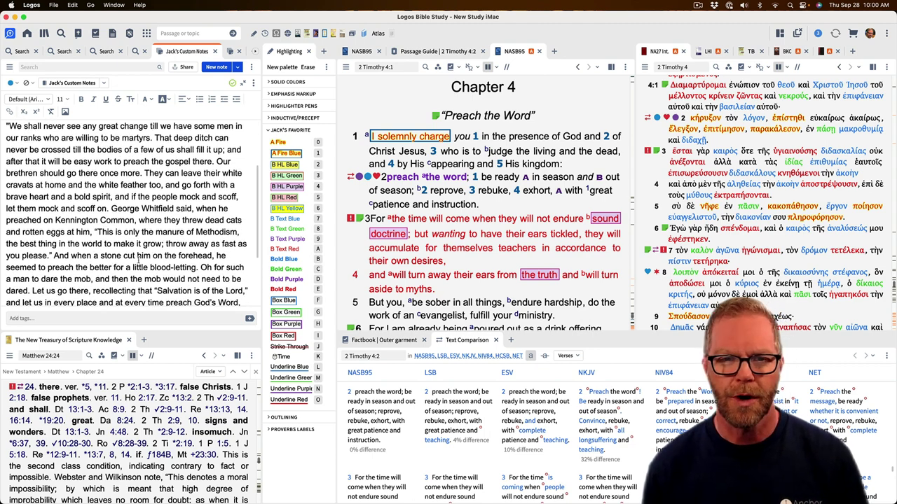
scroll(168, 256, down, 10)
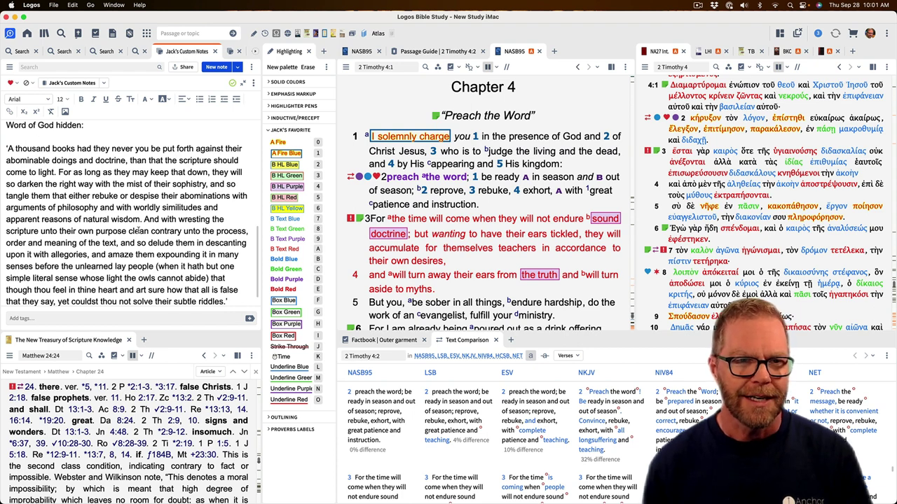
scroll(137, 230, down, 1)
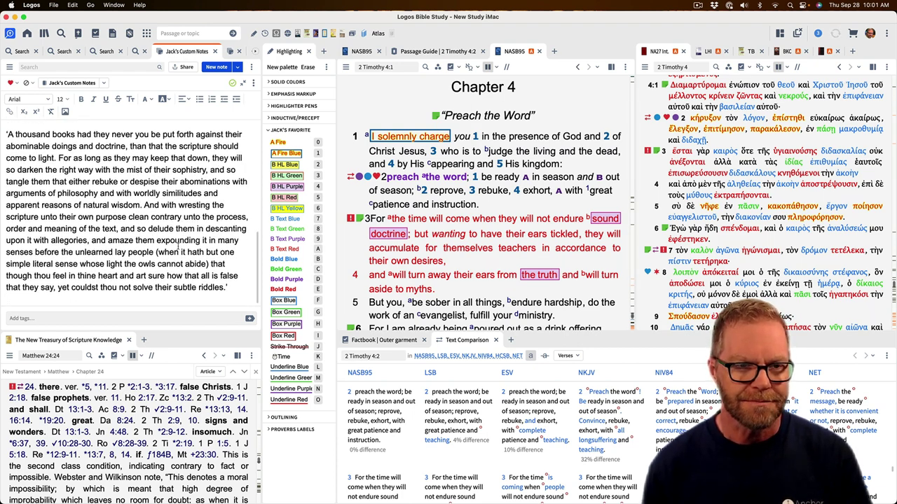
scroll(167, 247, down, 5)
scroll(167, 247, down, 4)
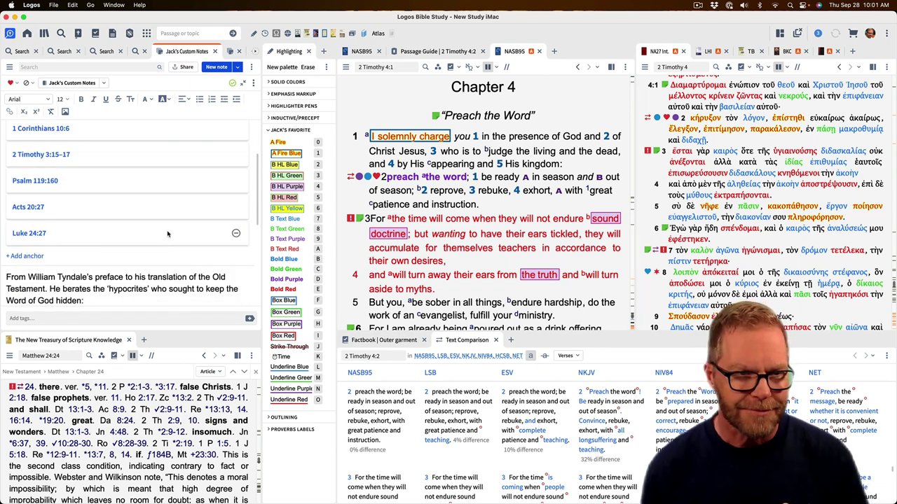
scroll(167, 233, down, 3)
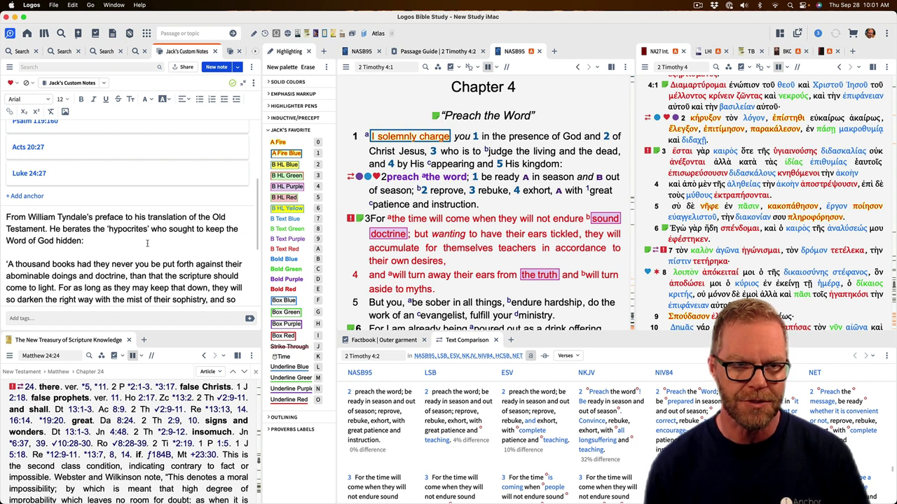
scroll(126, 250, down, 1)
scroll(127, 250, down, 3)
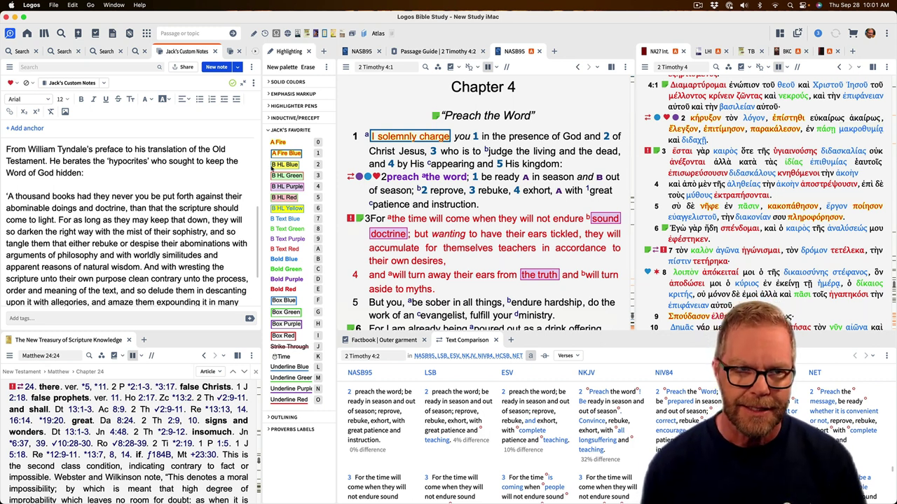
click(126, 189)
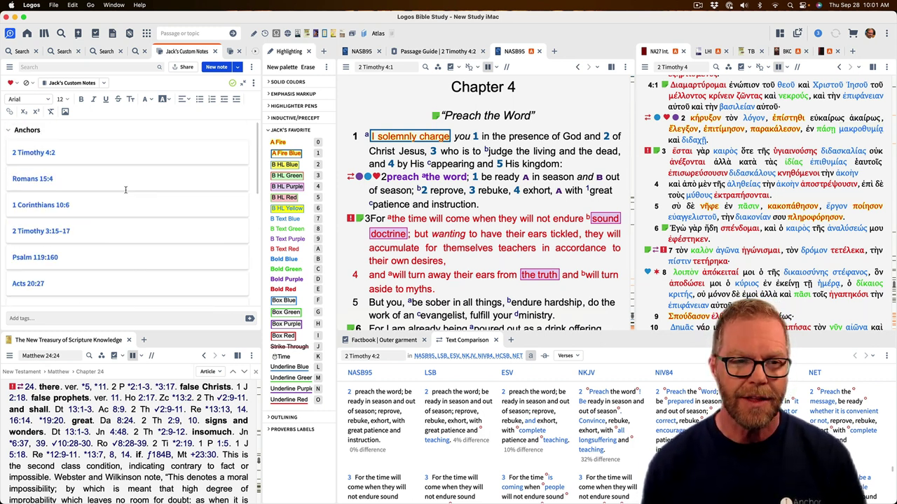
mouse_move(38, 155)
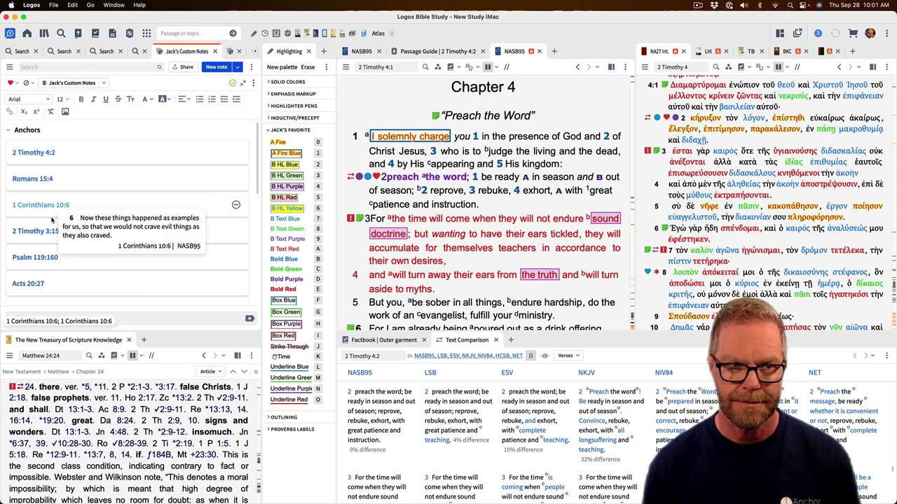
mouse_move(46, 261)
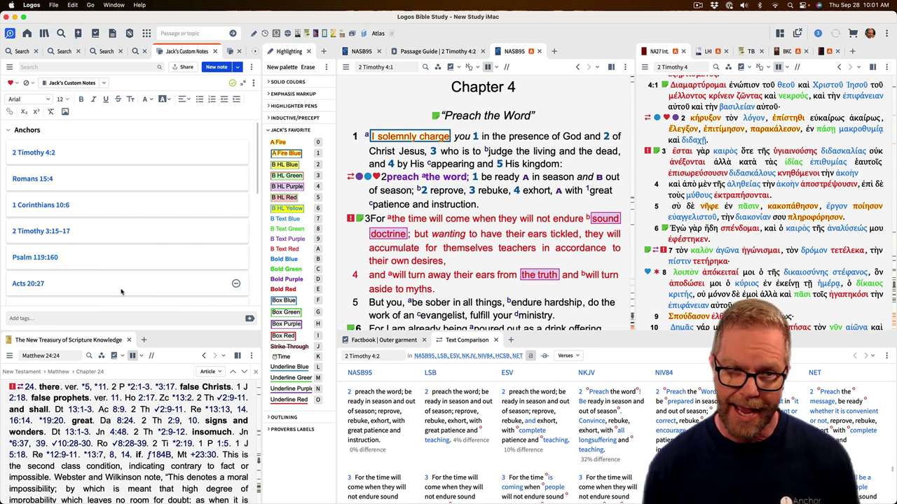
scroll(120, 291, down, 5)
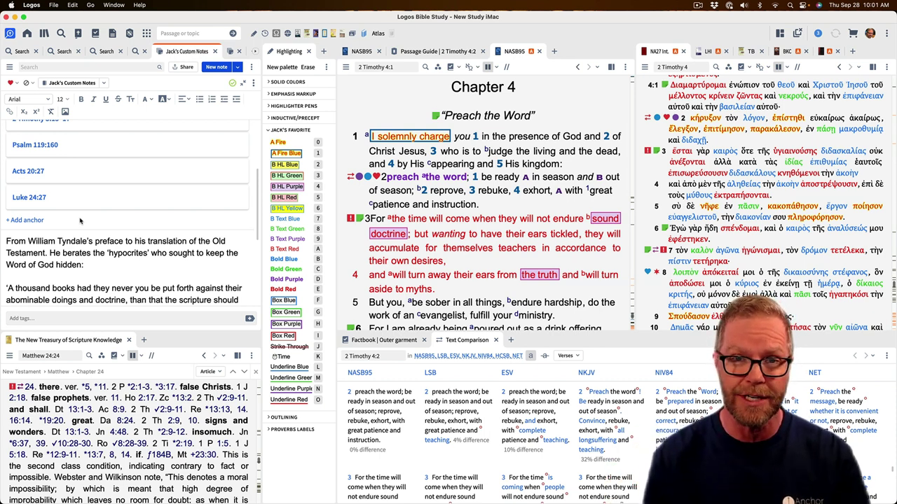
Step: Open the MacArthur commentary on 2 Timothy 4:2 in a floating window with enlarged text
click(425, 51)
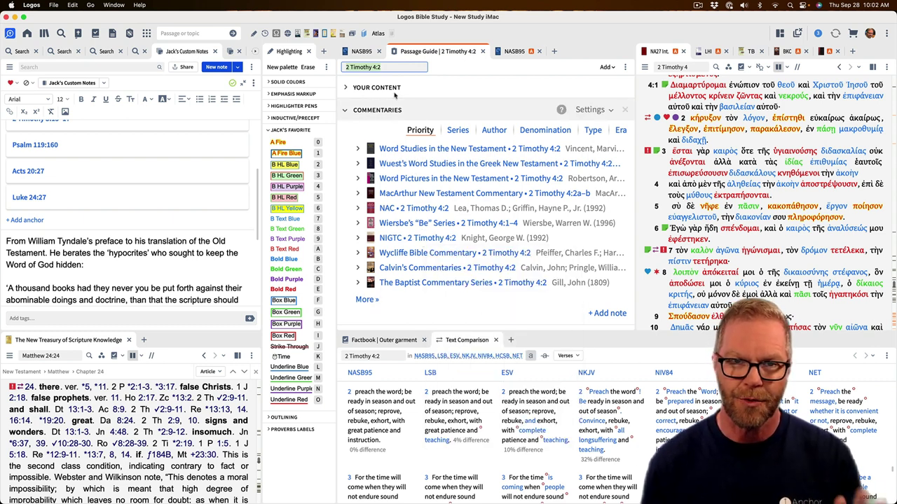
click(389, 194)
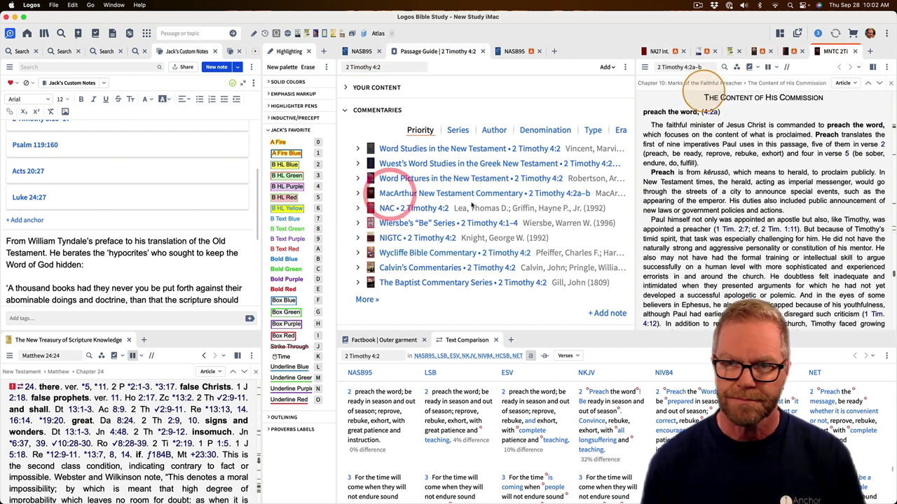
right_click(835, 55)
click(819, 58)
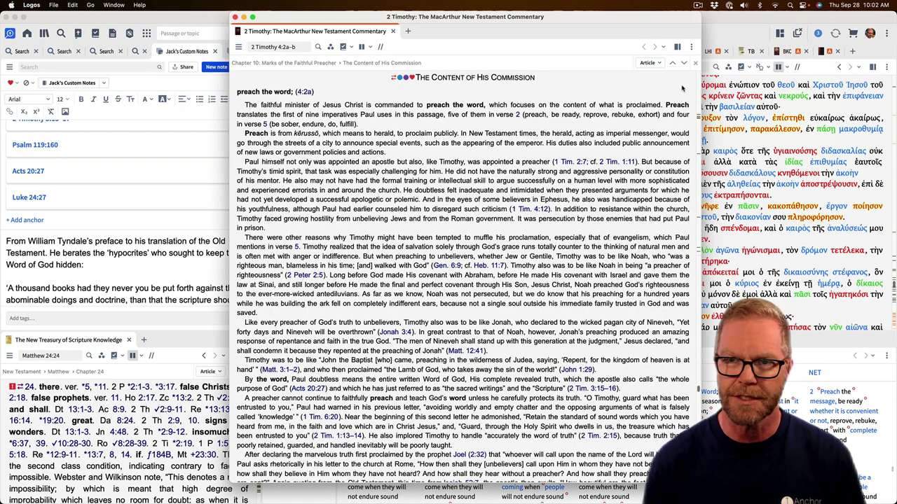
click(690, 50)
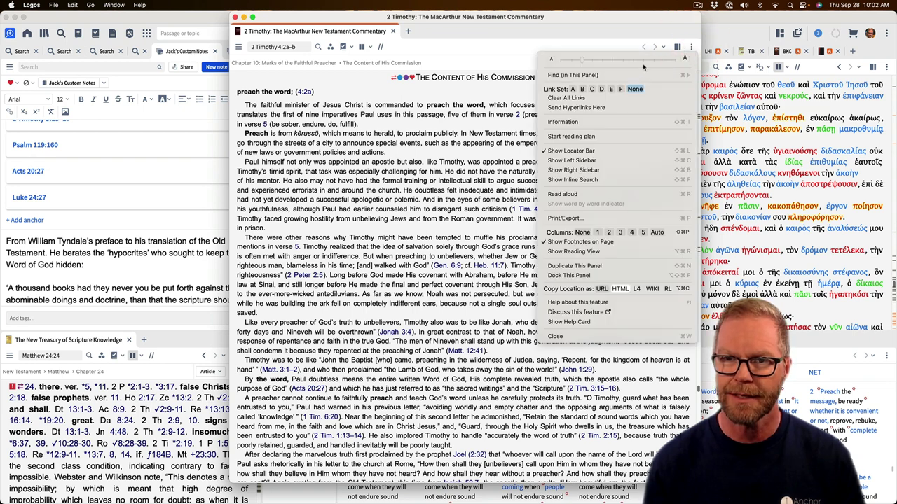
click(611, 60)
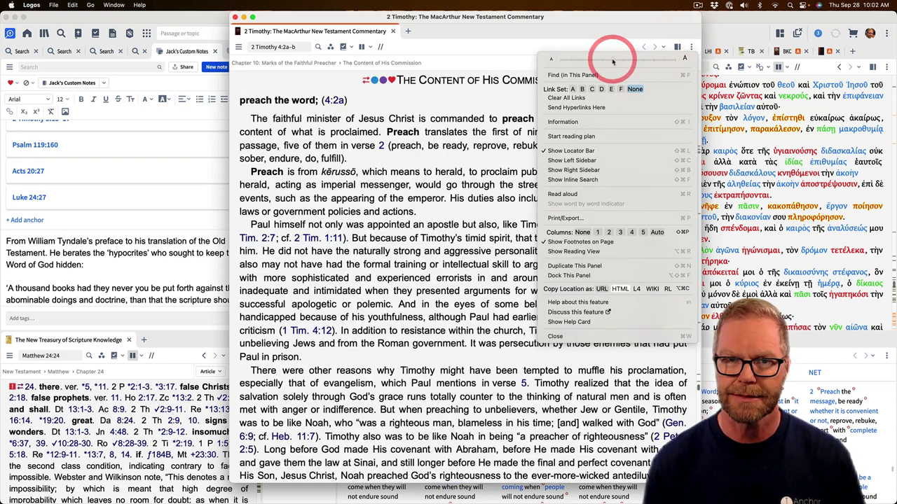
click(449, 104)
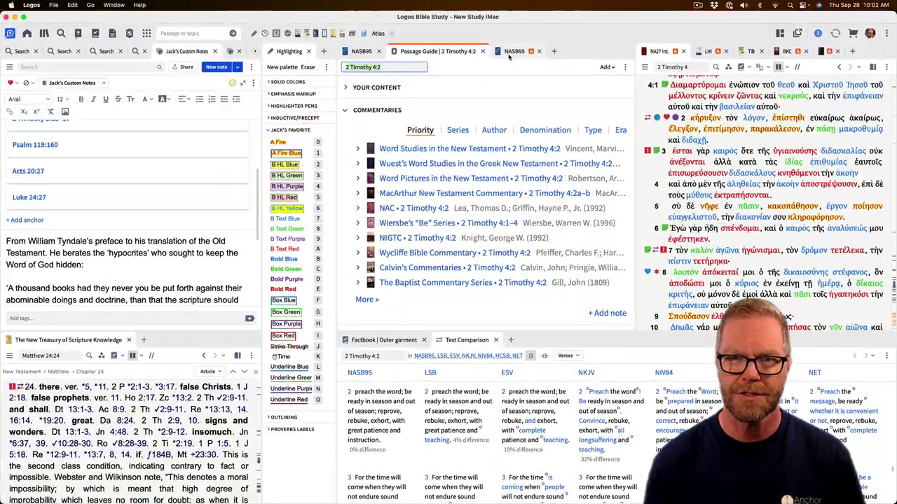
Step: Show 2 Timothy 4 in NASB95 and close the floating MacArthur commentary window
click(451, 54)
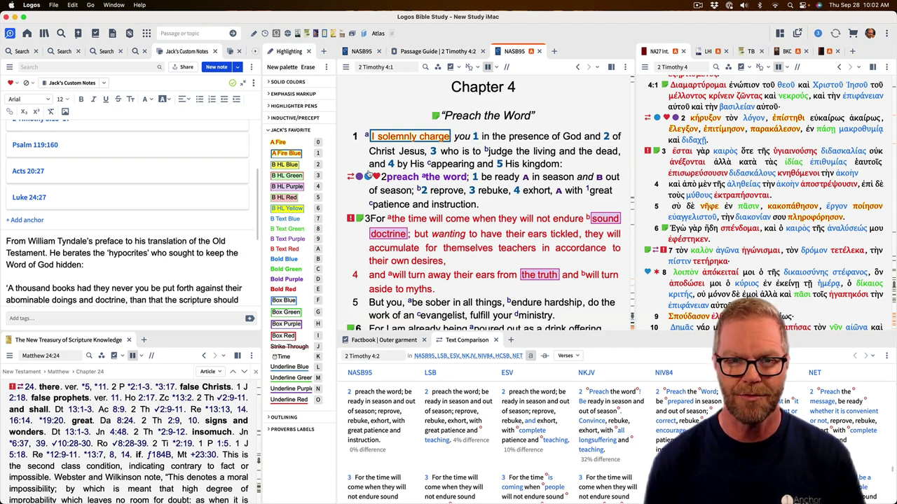
mouse_move(367, 176)
scroll(368, 175, down, 3)
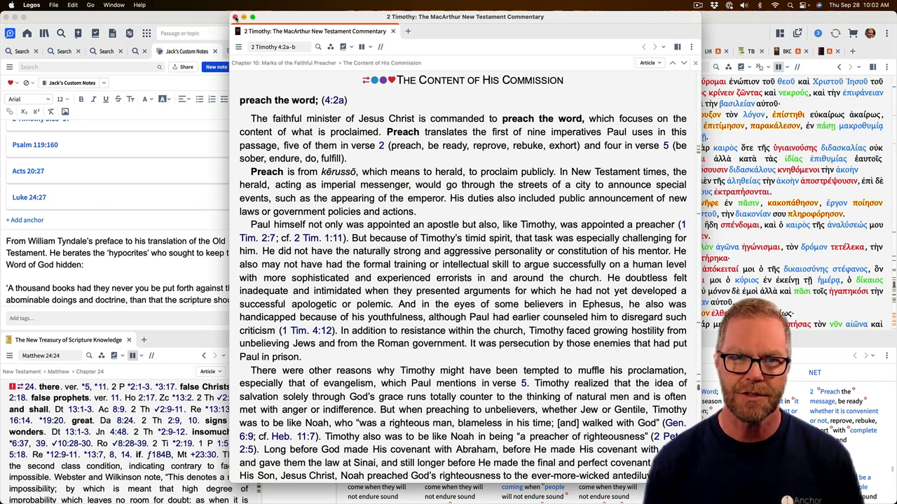
click(235, 17)
scroll(485, 140, up, 2)
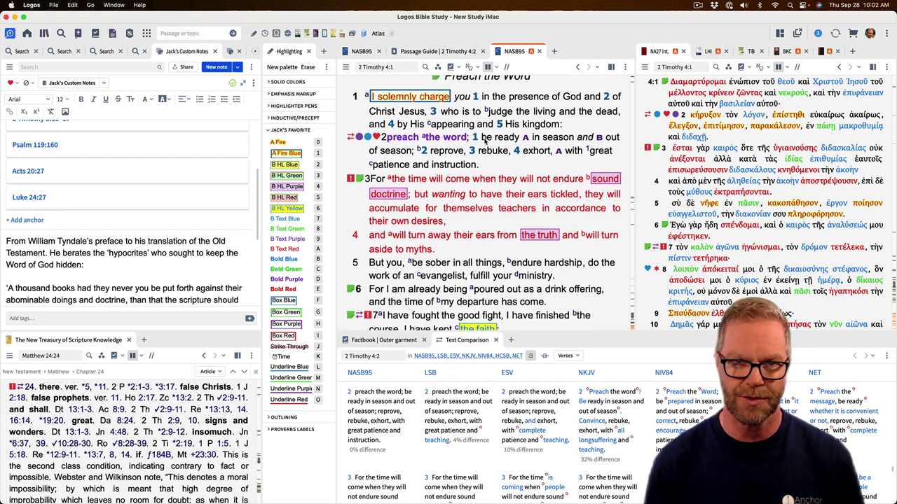
scroll(486, 140, up, 2)
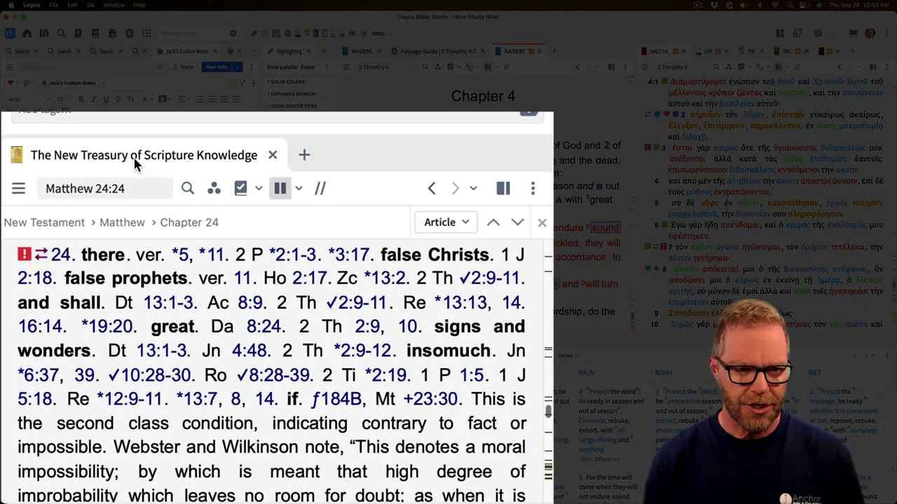
Step: Go to the New Treasury of Scripture Knowledge tab title, which is showing Matthew 24:24 cross-references
mouse_move(137, 160)
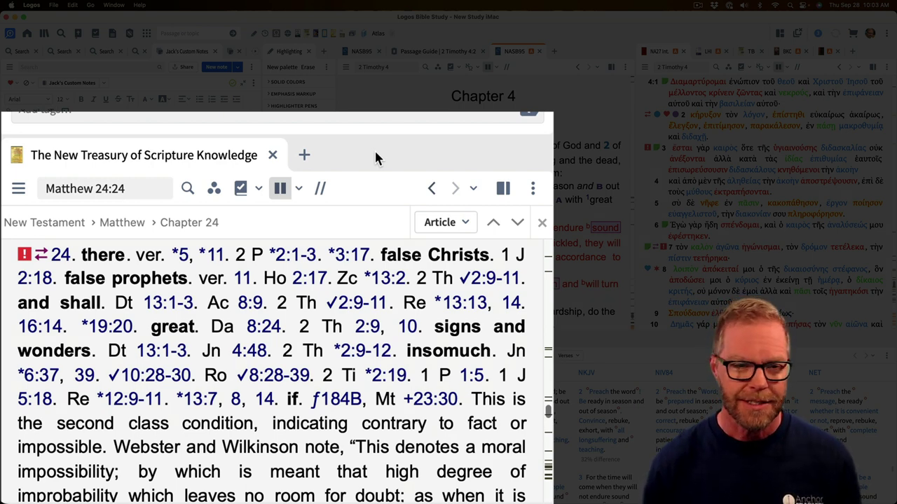
Step: Float the New Treasury of Scripture Knowledge into its own window and enlarge its text
right_click(222, 160)
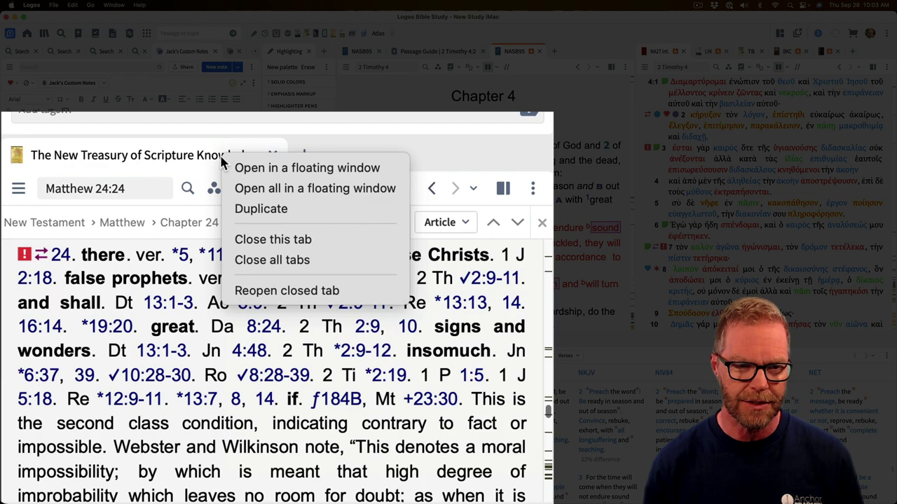
click(266, 168)
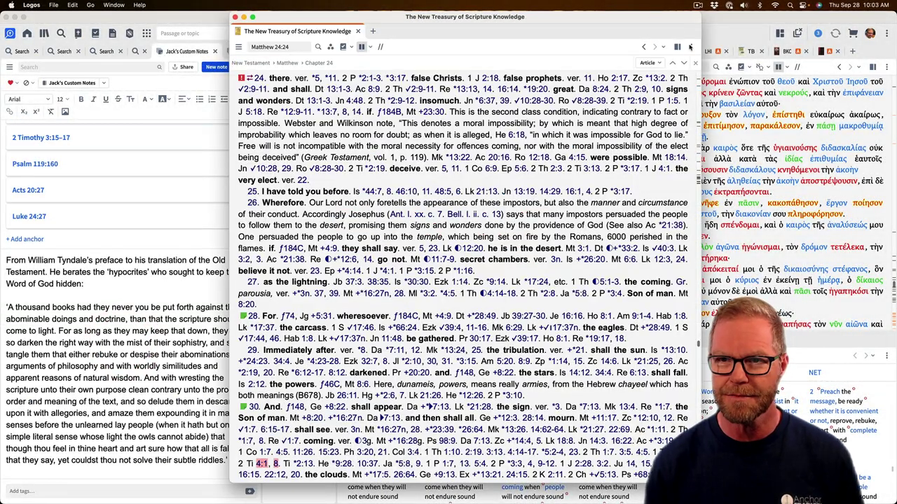
click(691, 46)
click(631, 62)
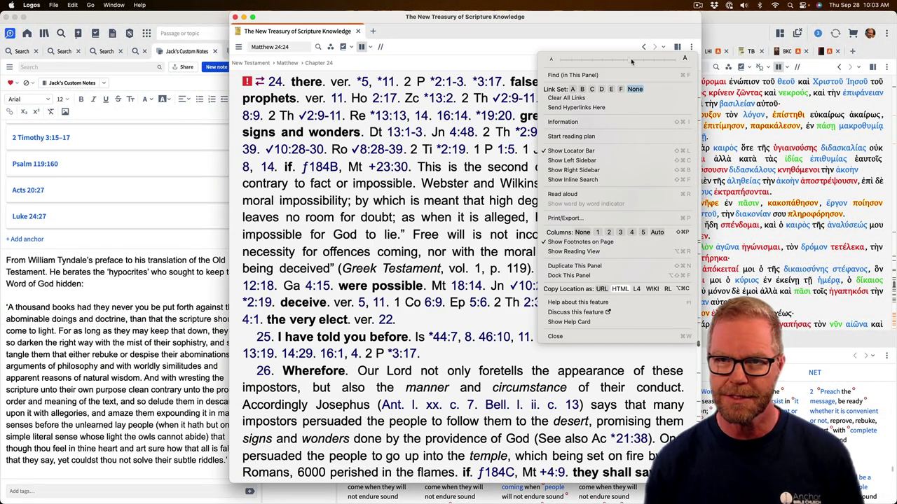
click(459, 319)
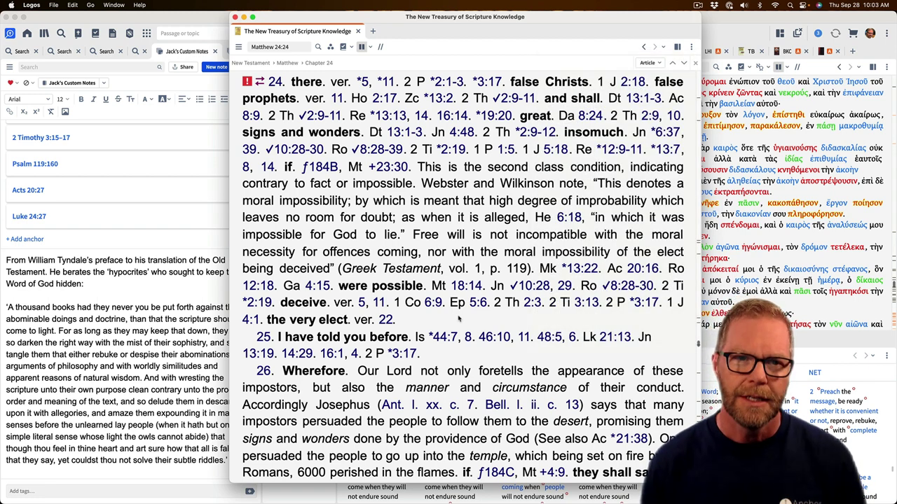
Step: Navigate the Treasury to 2 Timothy 4:2 by entering 'ii tim 4:2'
click(304, 47)
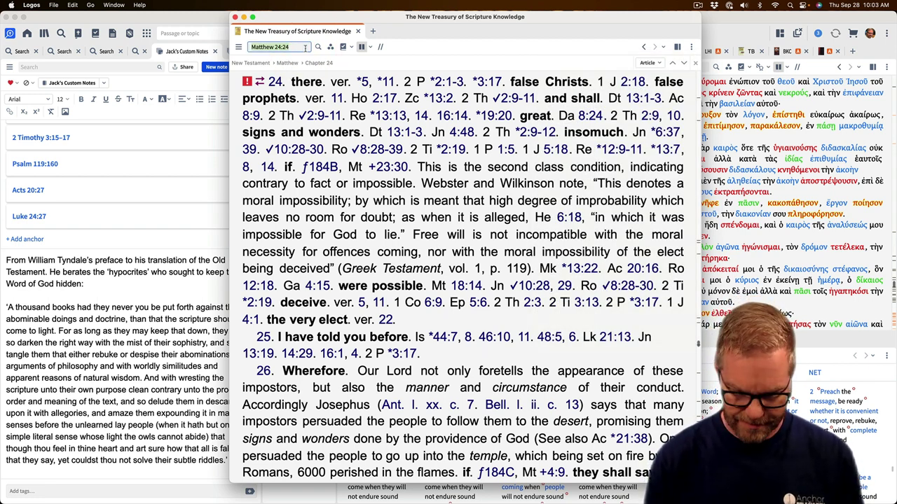
text(ii ti)
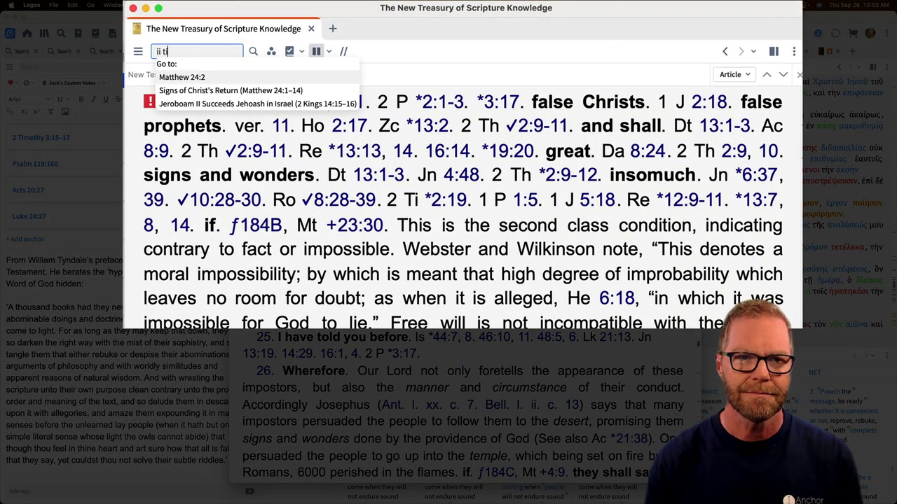
text(m 4:2)
key(Return)
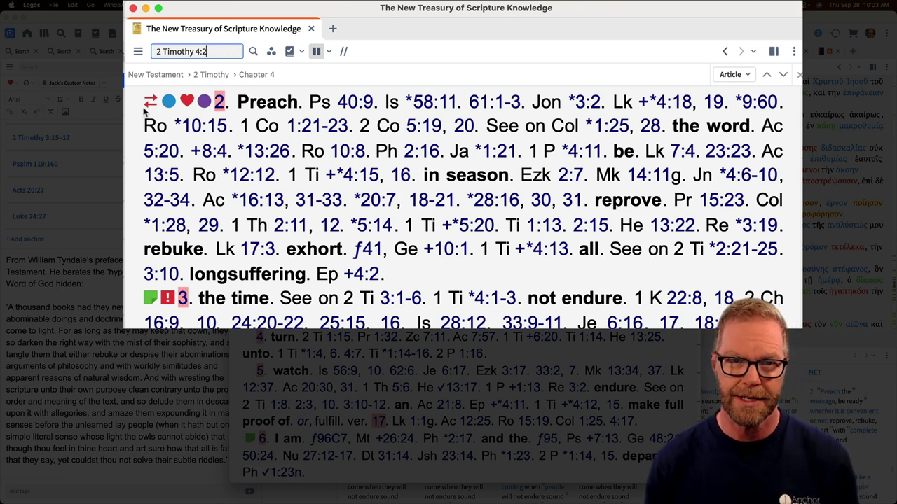
mouse_move(148, 106)
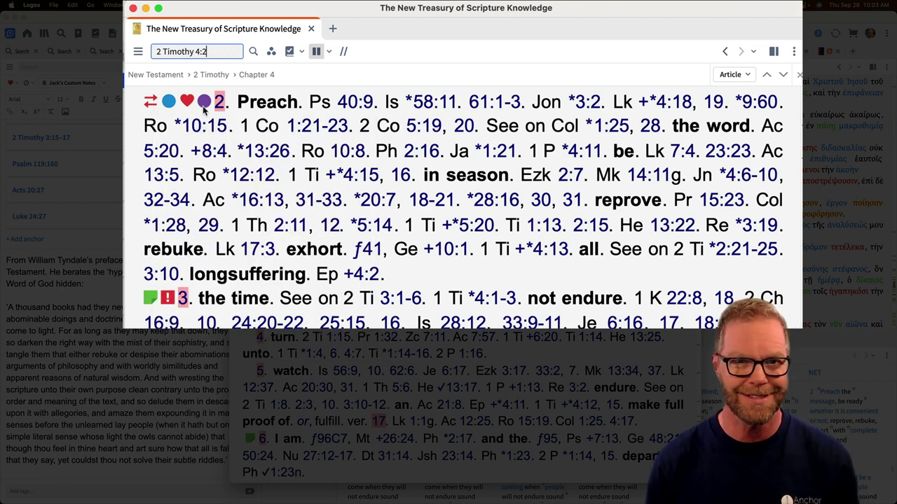
mouse_move(412, 202)
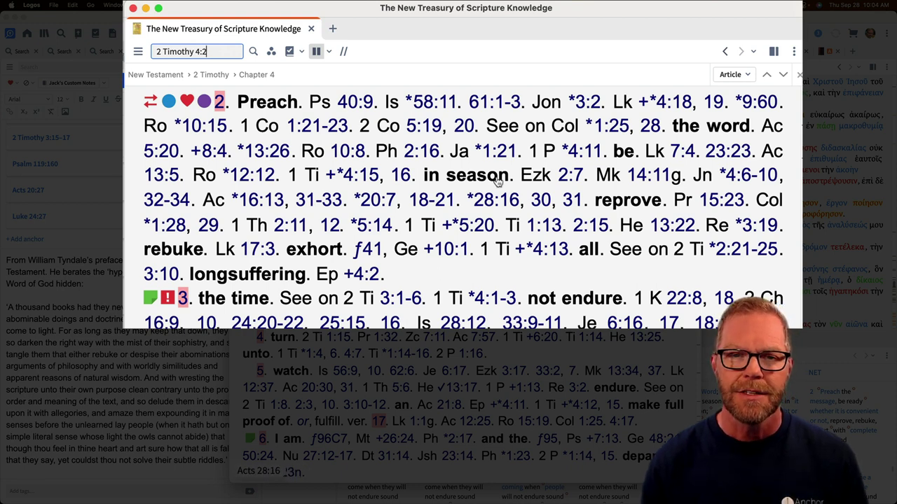
mouse_move(356, 113)
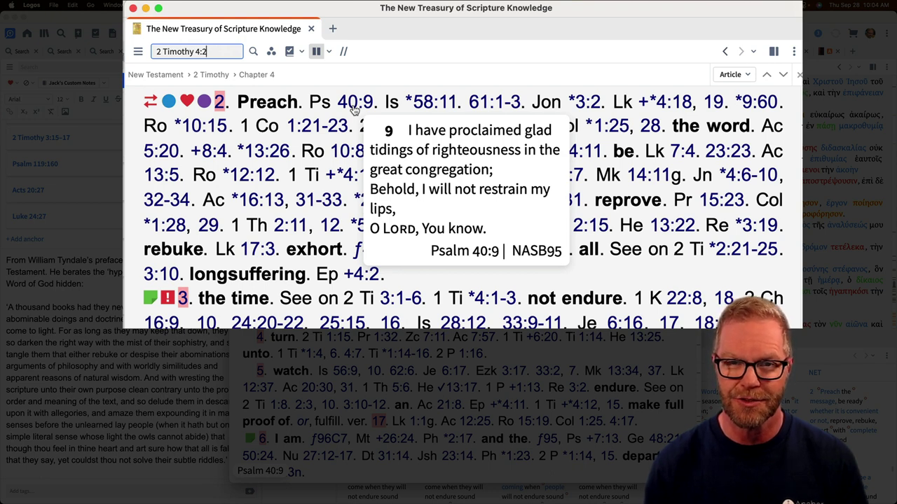
mouse_move(433, 107)
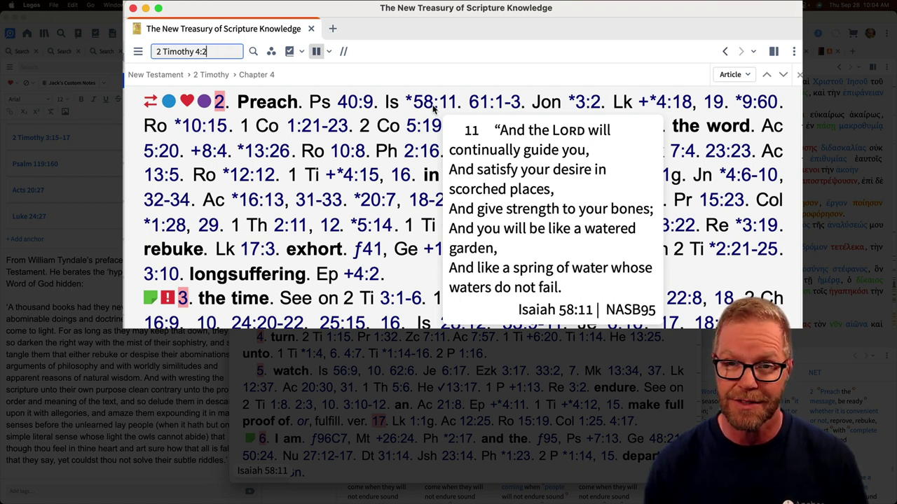
mouse_move(500, 111)
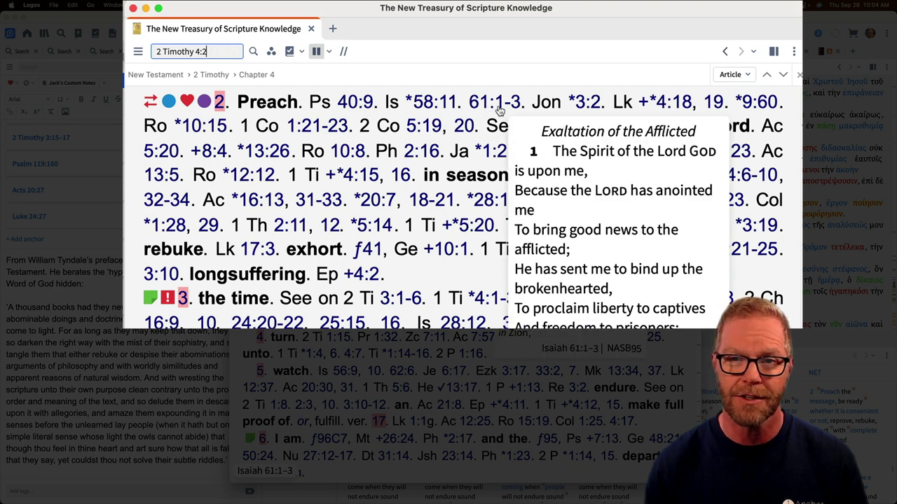
mouse_move(592, 104)
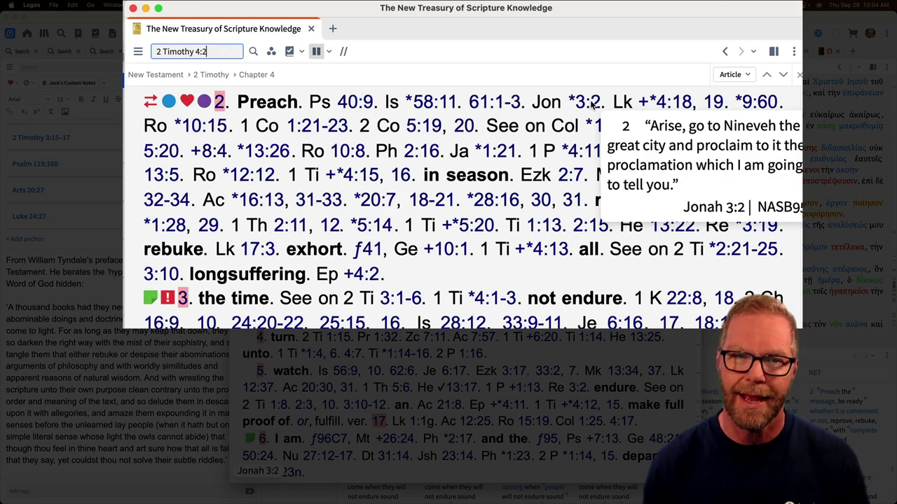
Step: Dock the Treasury beneath the custom notes in the lower-left panel and enlarge the notes pane
right_click(240, 28)
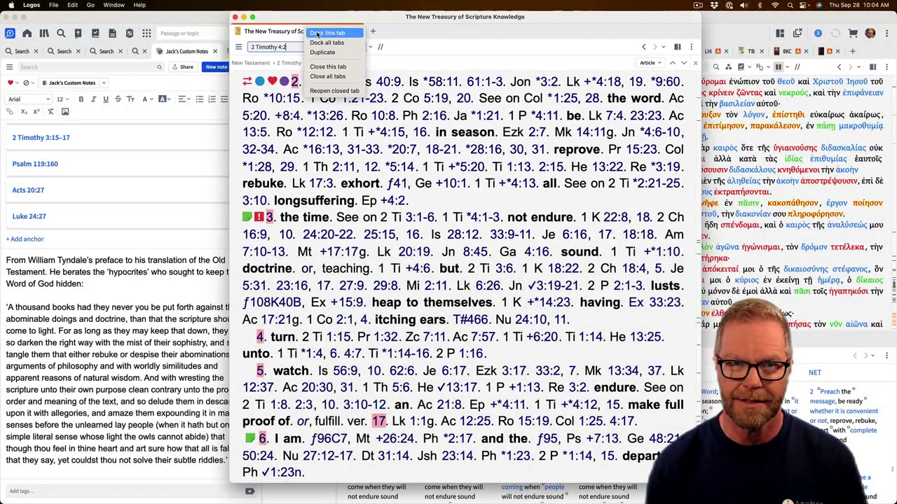
click(311, 26)
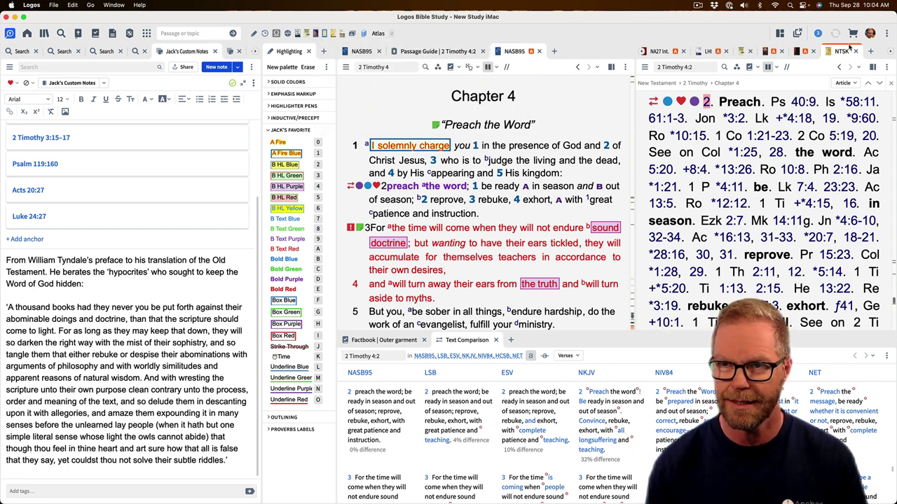
drag(847, 49, 169, 311)
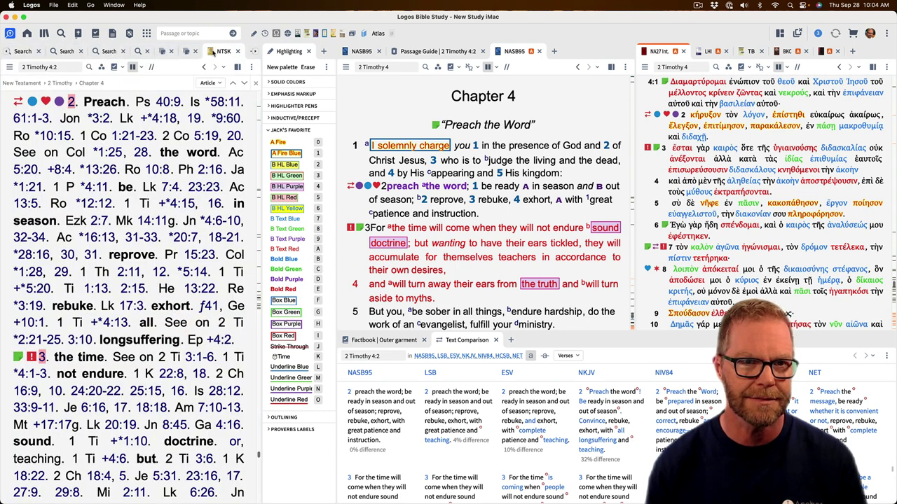
drag(223, 51, 143, 380)
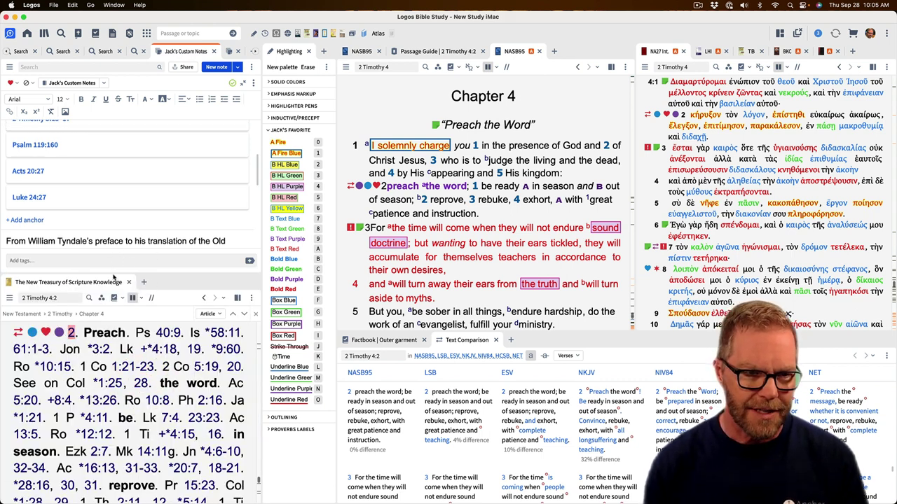
drag(113, 272, 109, 324)
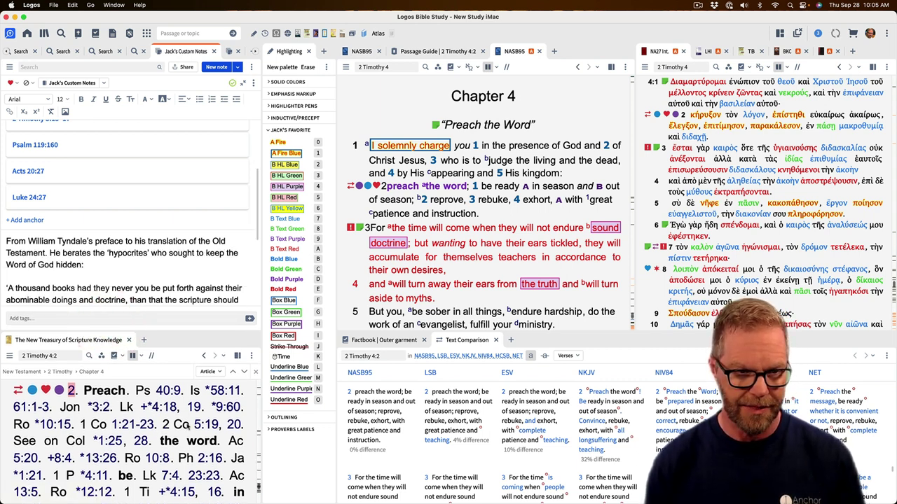
mouse_move(107, 411)
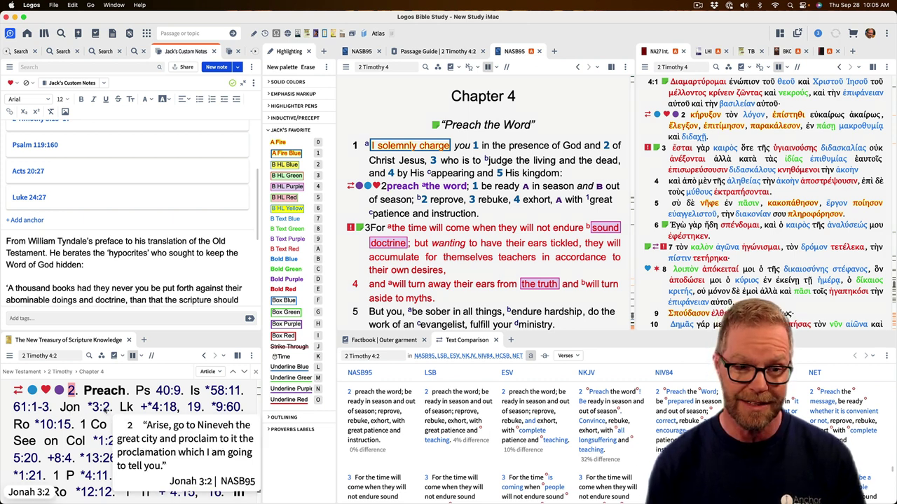
Step: Follow the Jonah 3:2 and Psalm 40:9 links, return to Jonah 3:2, and start a note anchor
click(105, 411)
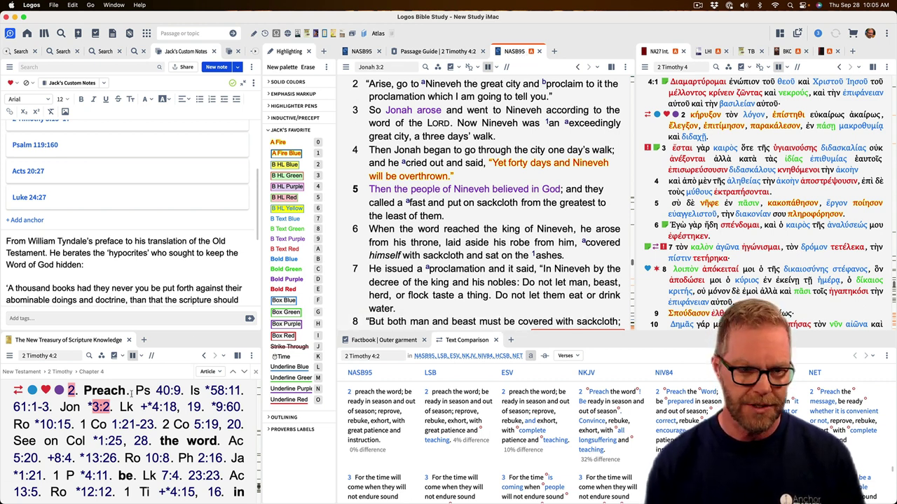
click(169, 390)
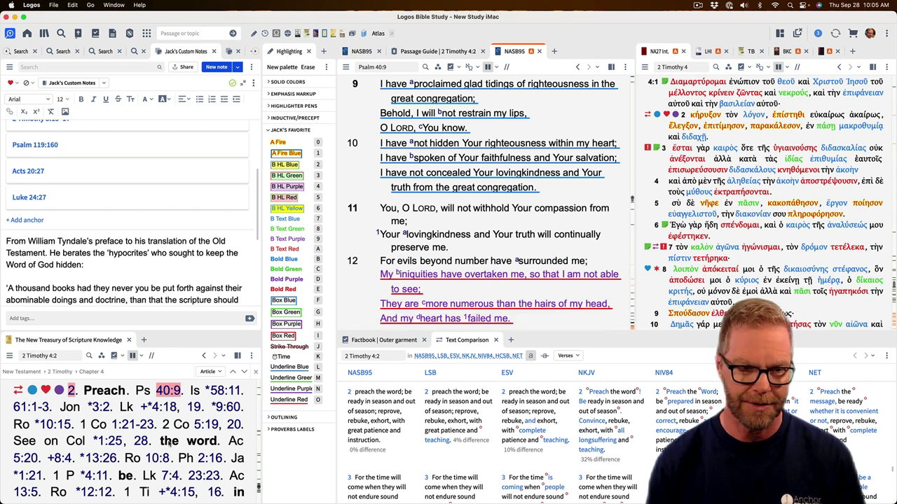
click(98, 407)
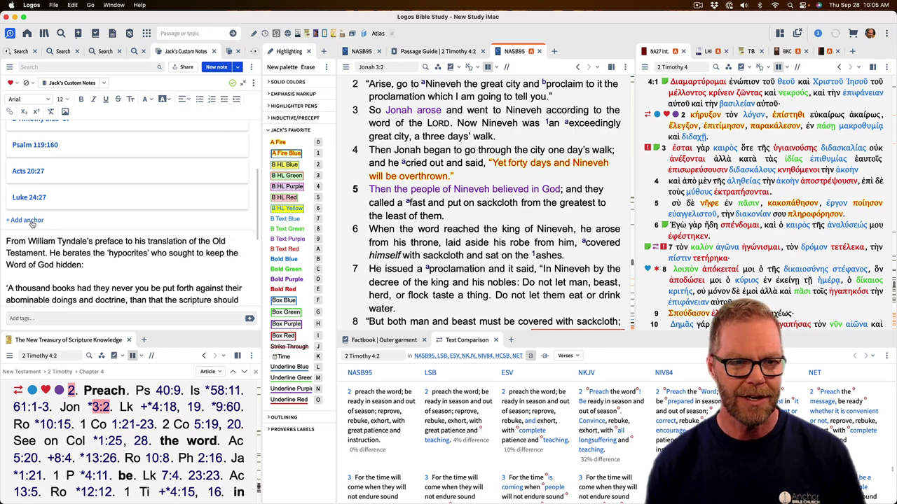
click(32, 222)
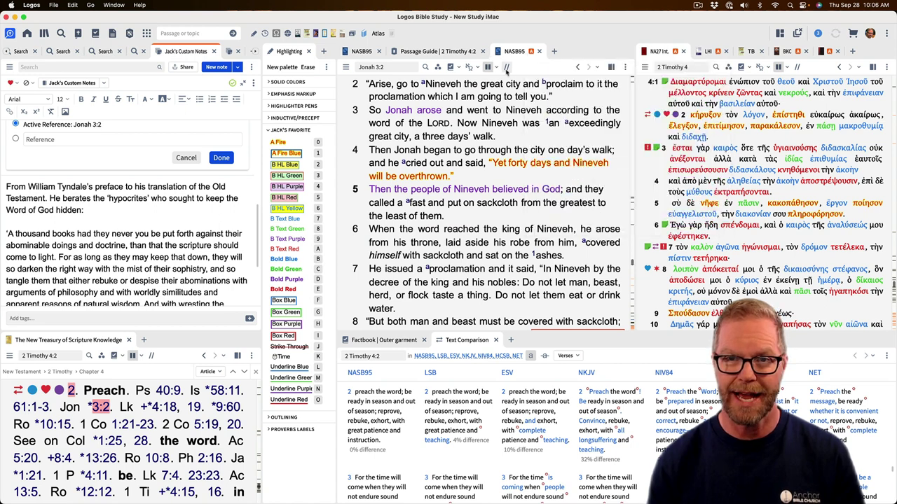
Step: Keep Jonah 3:2 as the active reference and confirm it as the Tyndale note's anchor
click(497, 54)
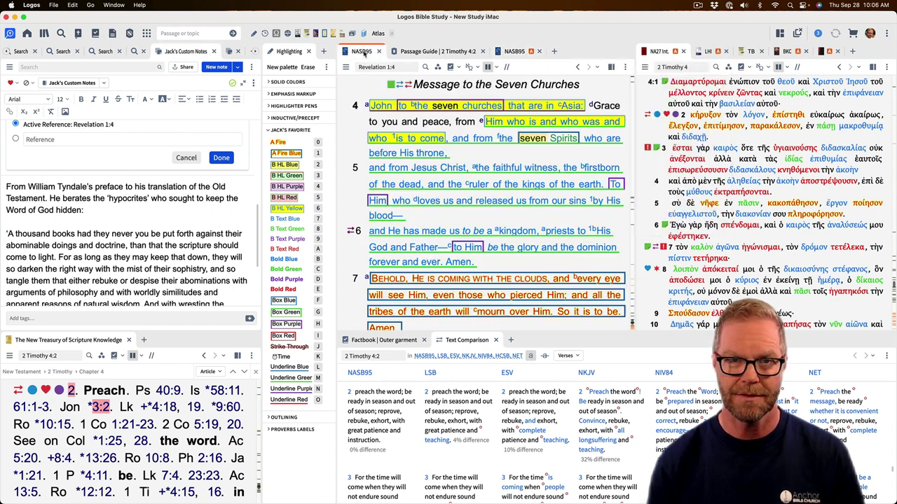
click(512, 52)
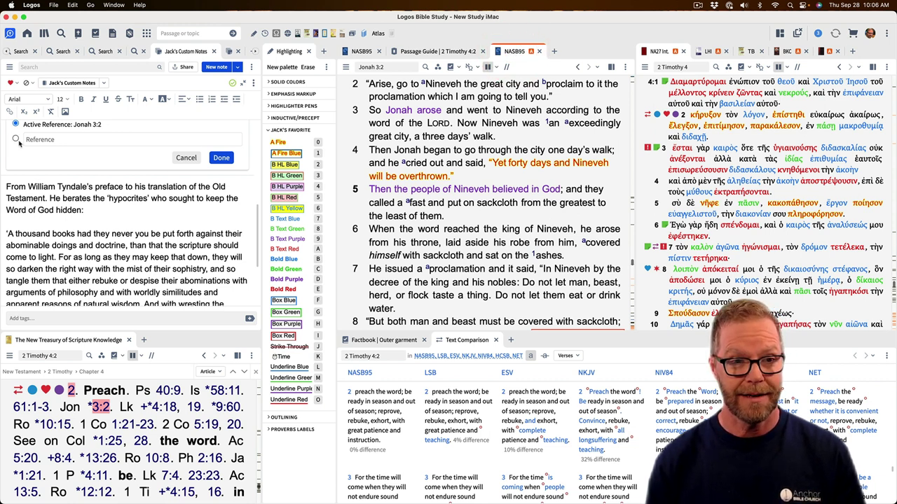
click(222, 158)
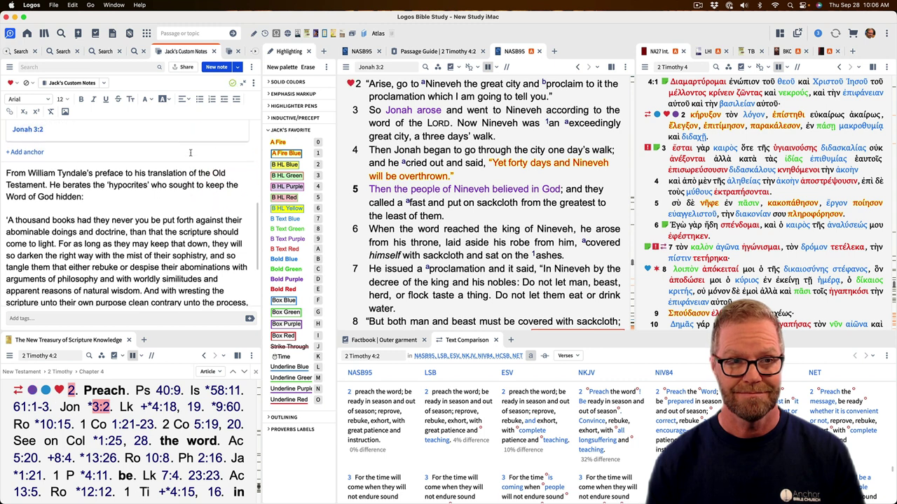
mouse_move(28, 154)
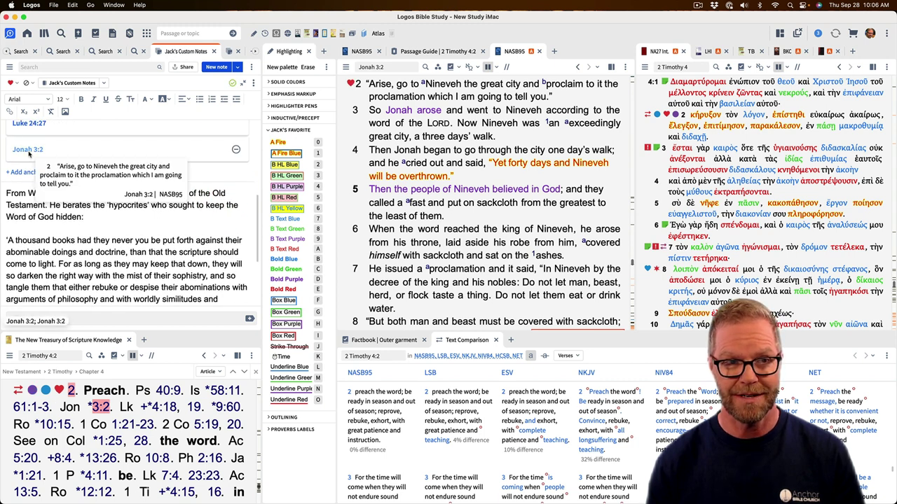
scroll(42, 168, up, 3)
scroll(53, 183, down, 4)
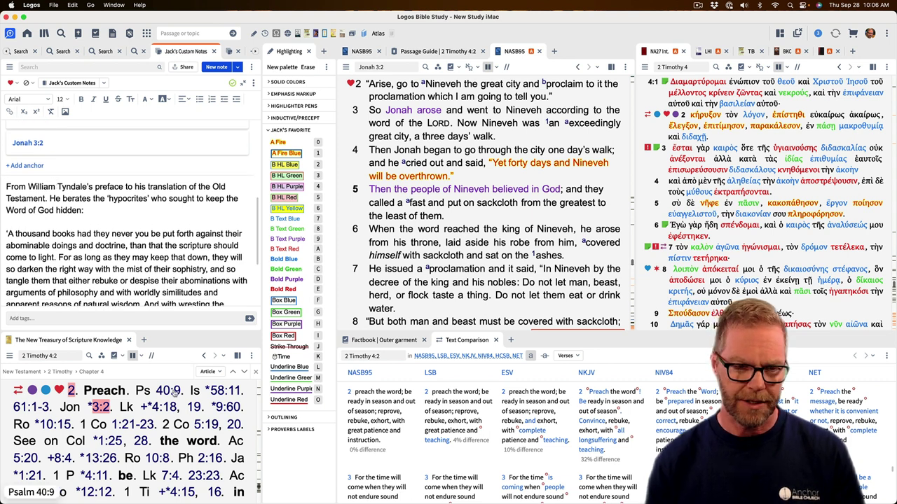
mouse_move(158, 411)
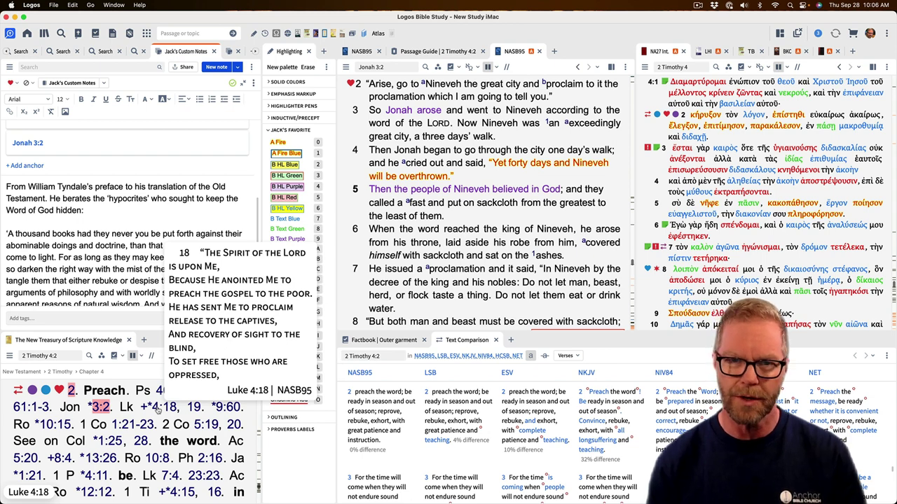
Step: Open Luke 4:18 from the Treasury links and add it as another Tyndale note anchor
click(160, 407)
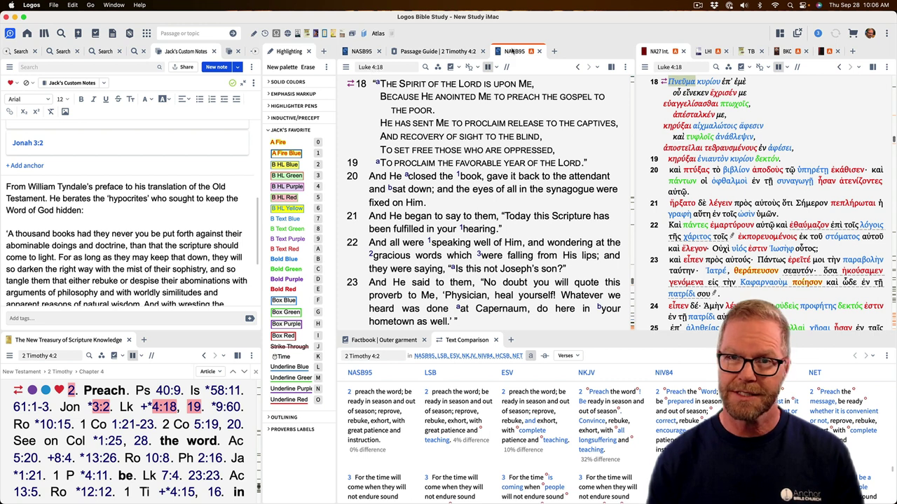
click(26, 166)
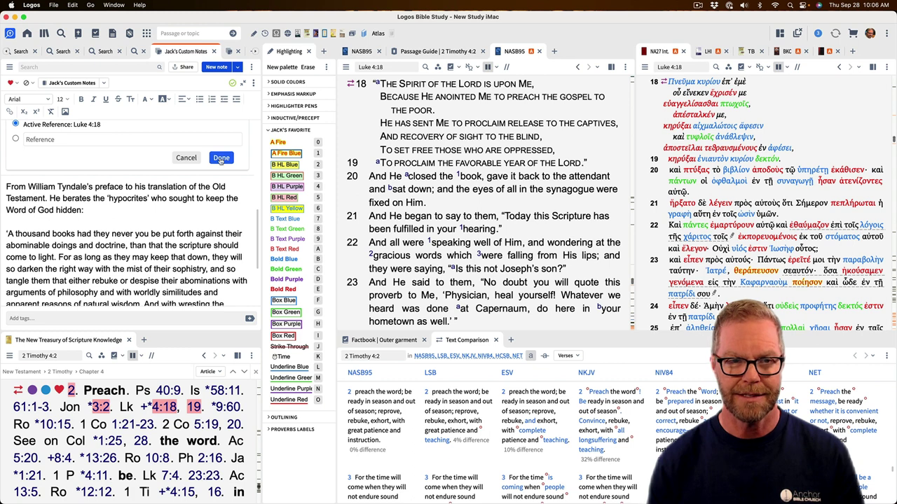
click(221, 159)
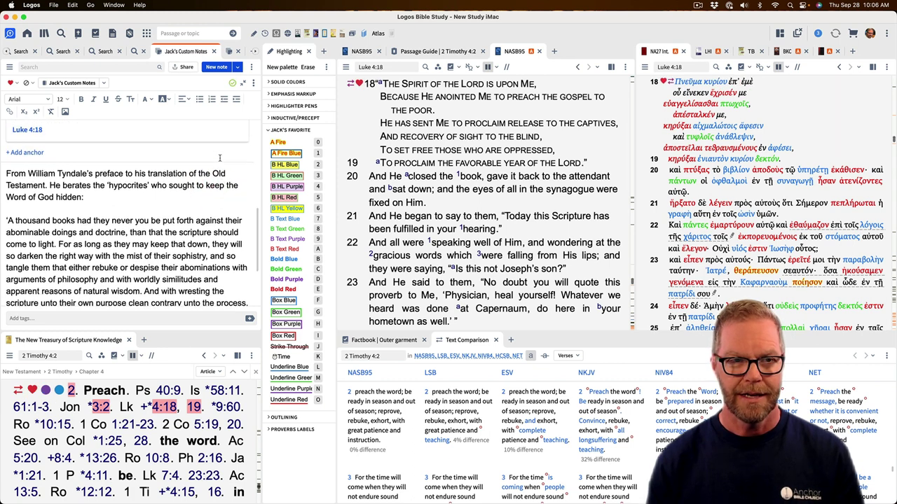
scroll(219, 159, up, 1)
mouse_move(38, 153)
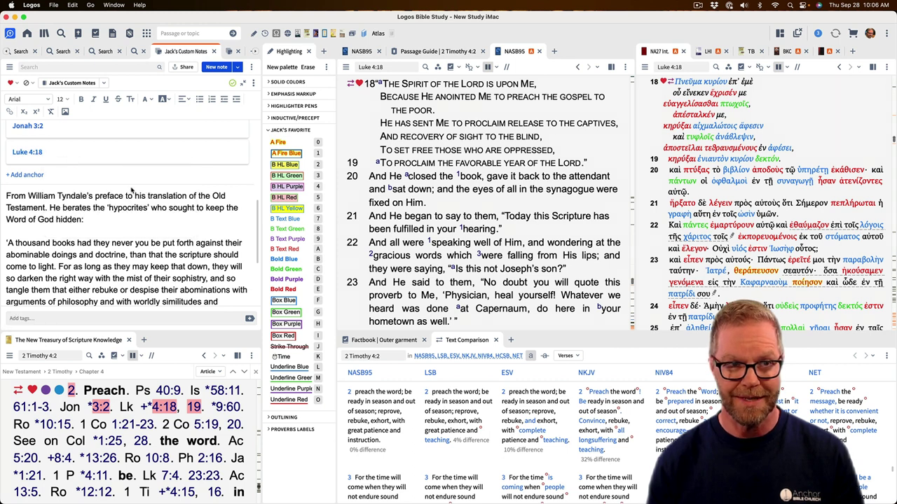
scroll(131, 190, up, 5)
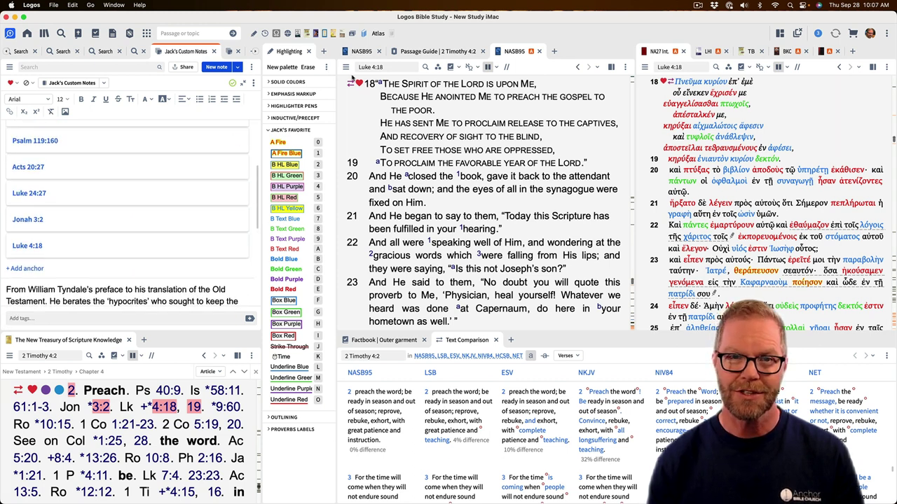
mouse_move(359, 85)
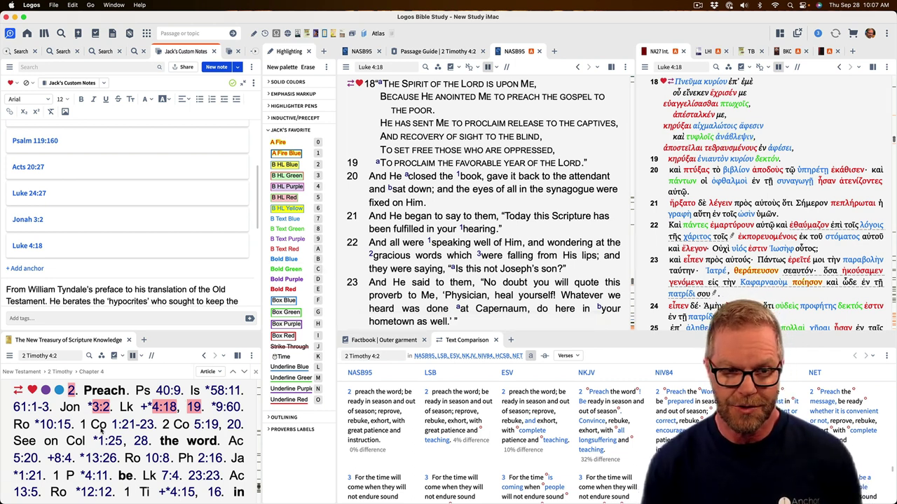
mouse_move(134, 436)
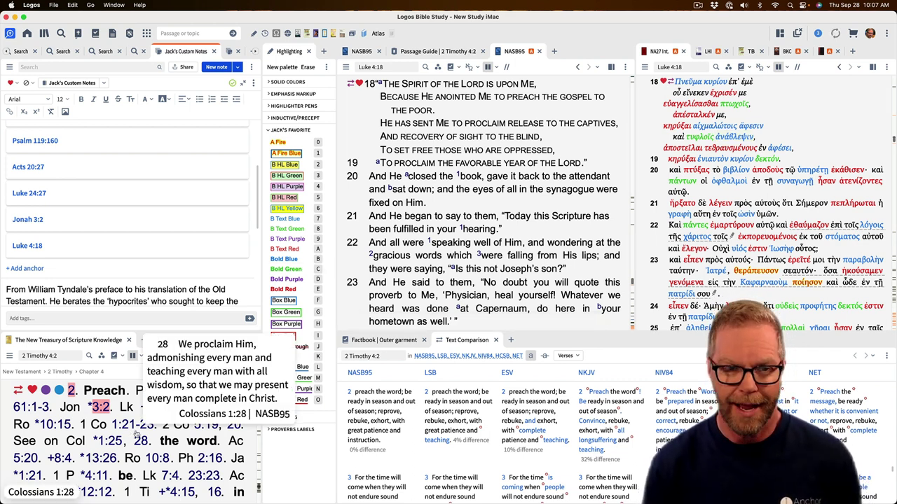
Step: Open Romans 10:15 from the Treasury links and add it as a Tyndale note anchor
click(56, 426)
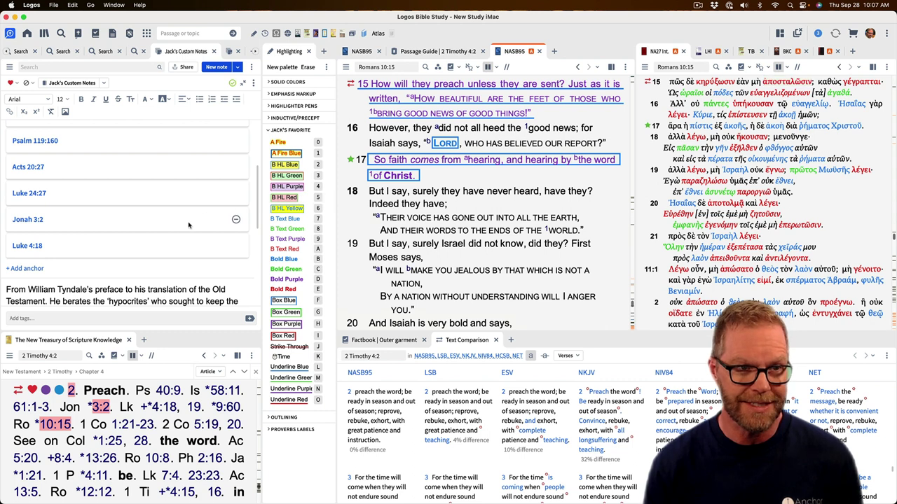
scroll(188, 224, up, 3)
scroll(187, 225, up, 3)
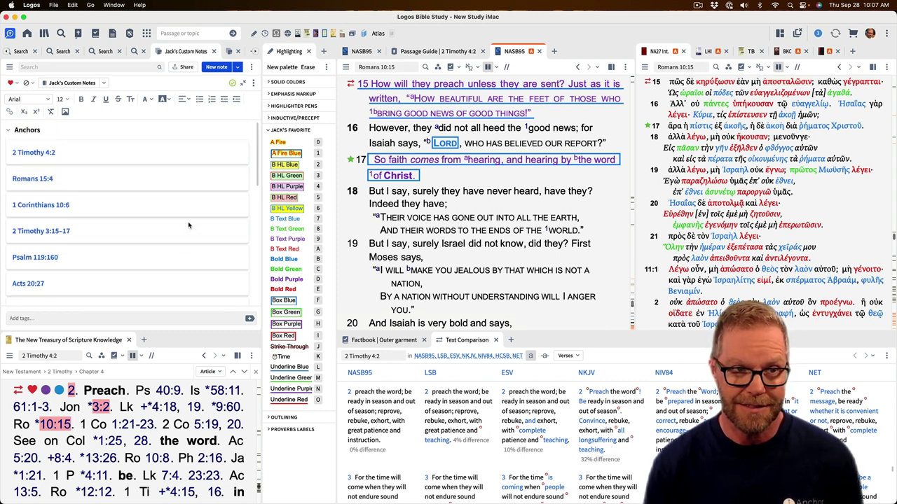
scroll(187, 225, down, 10)
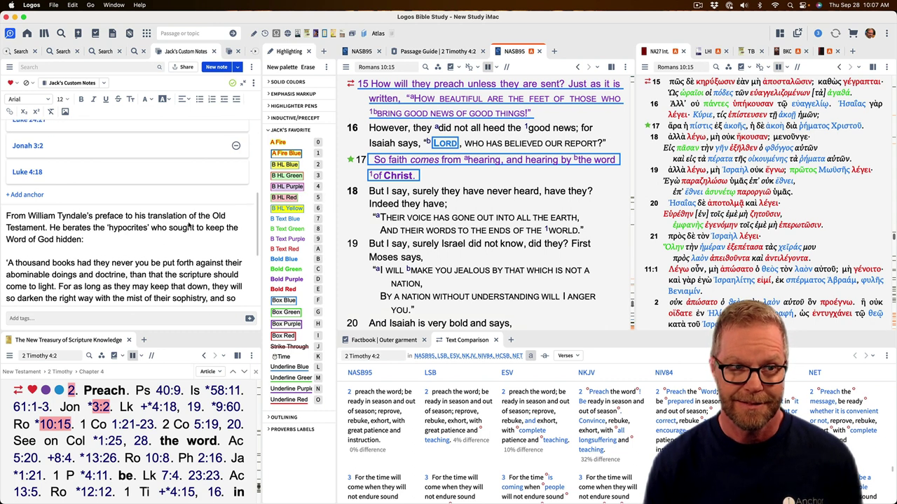
click(34, 196)
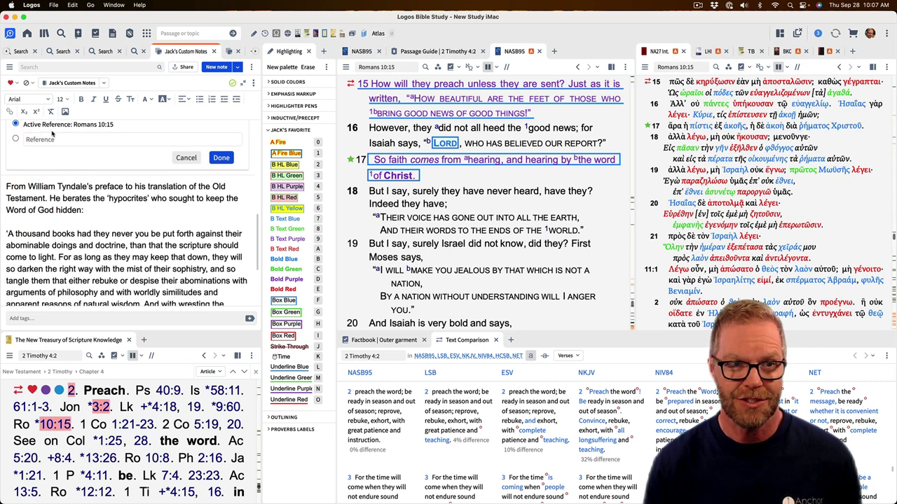
click(222, 159)
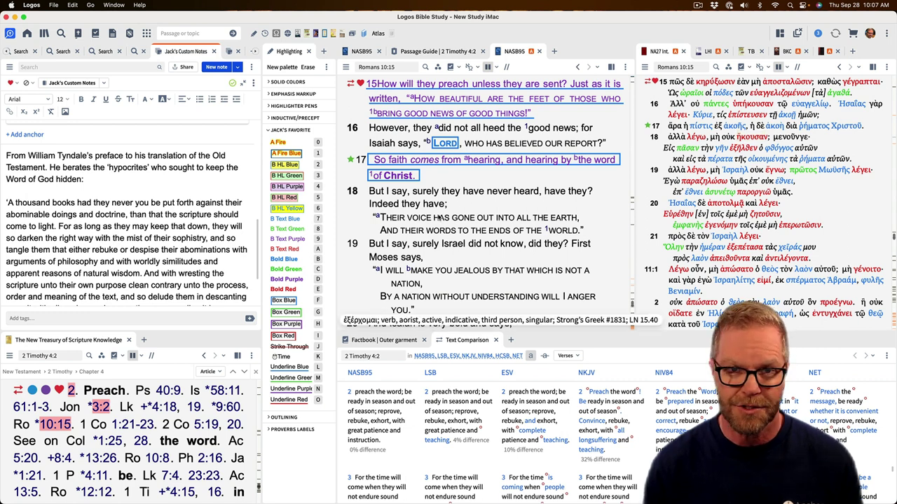
click(22, 137)
click(45, 141)
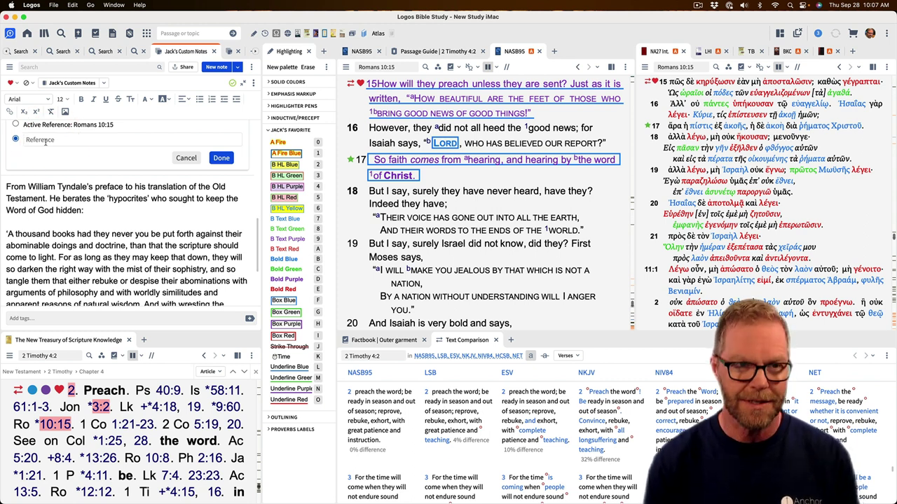
text(Acts 4:12)
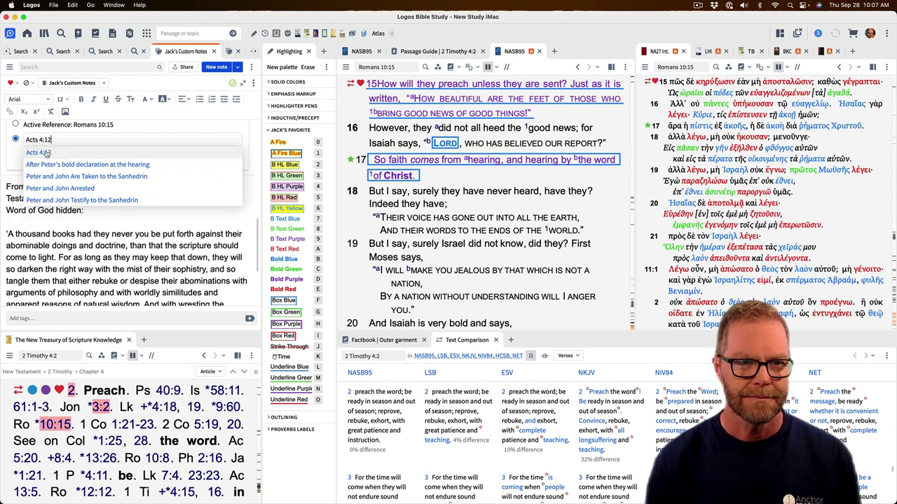
click(41, 152)
click(222, 158)
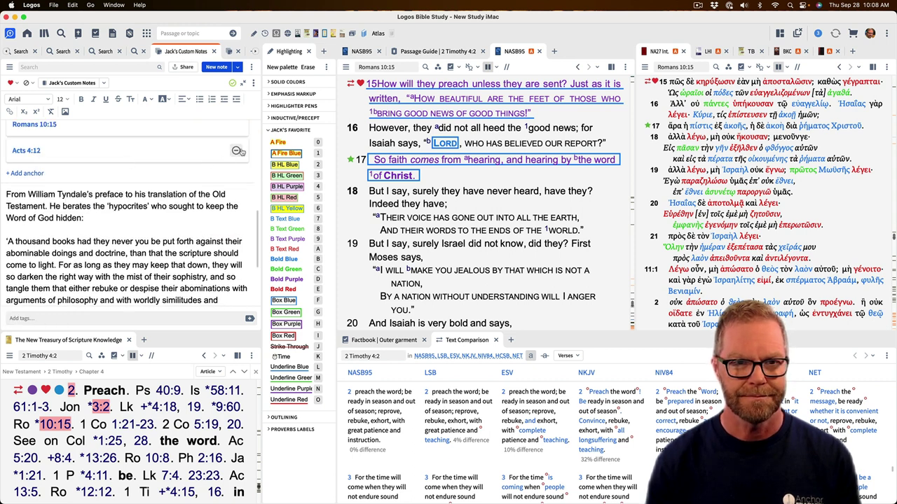
click(238, 151)
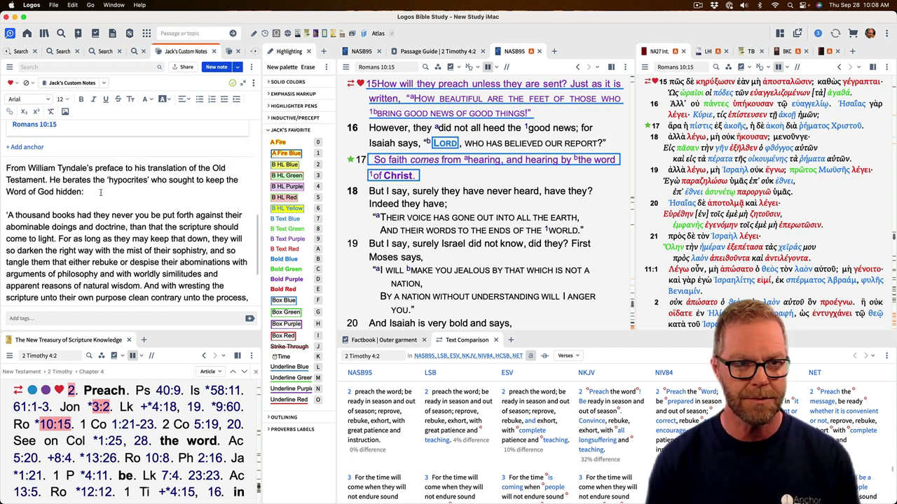
scroll(100, 193, up, 10)
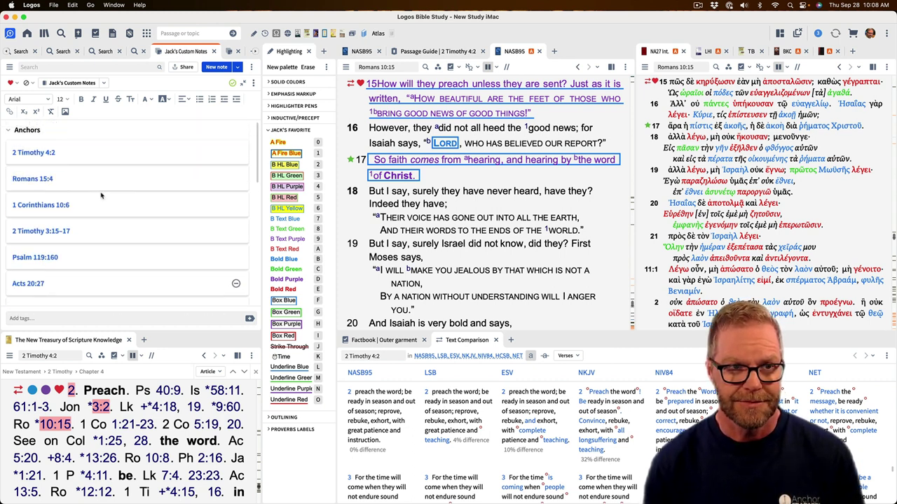
scroll(100, 196, down, 8)
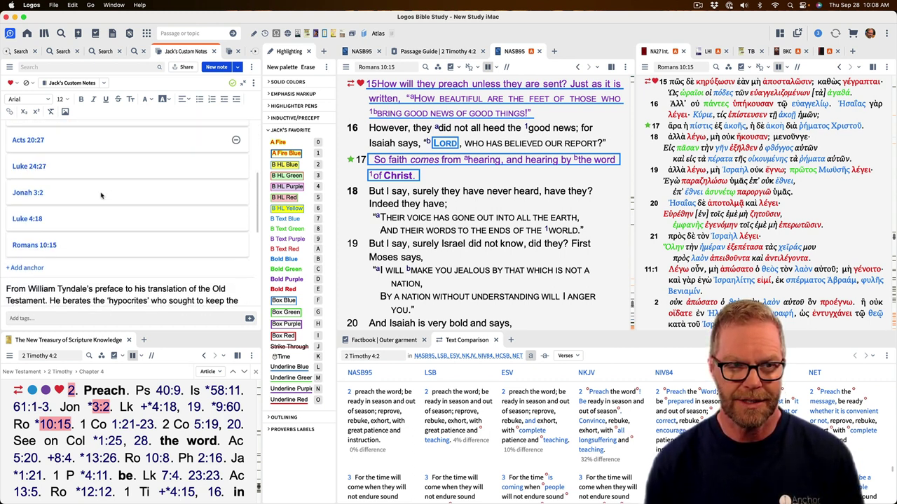
scroll(100, 196, down, 1)
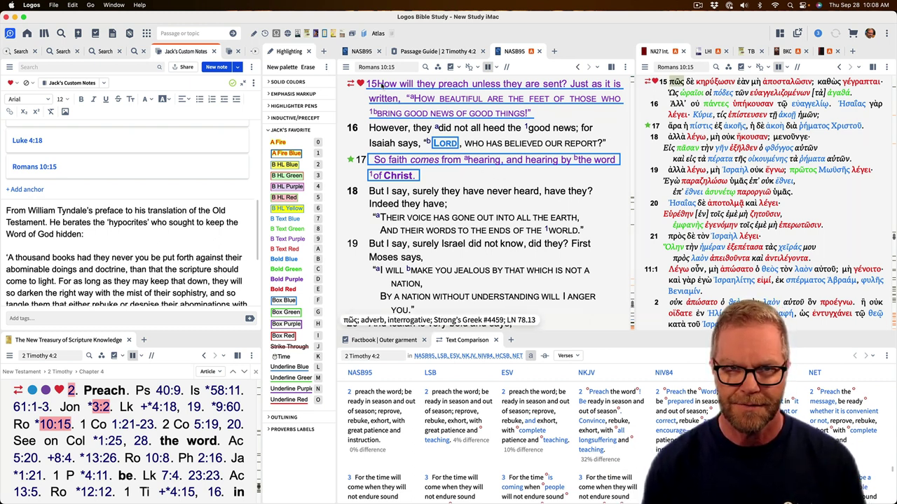
Step: Create a new custom note anchored to Romans 10:16
right_click(376, 131)
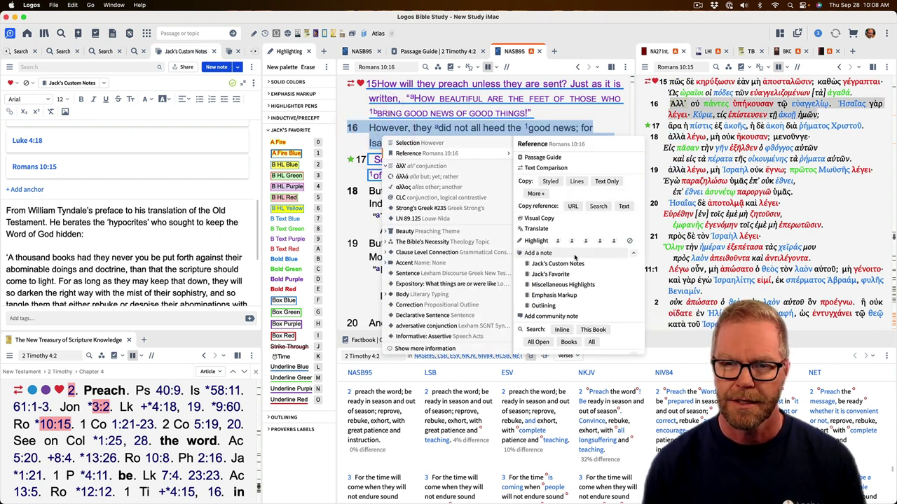
click(554, 264)
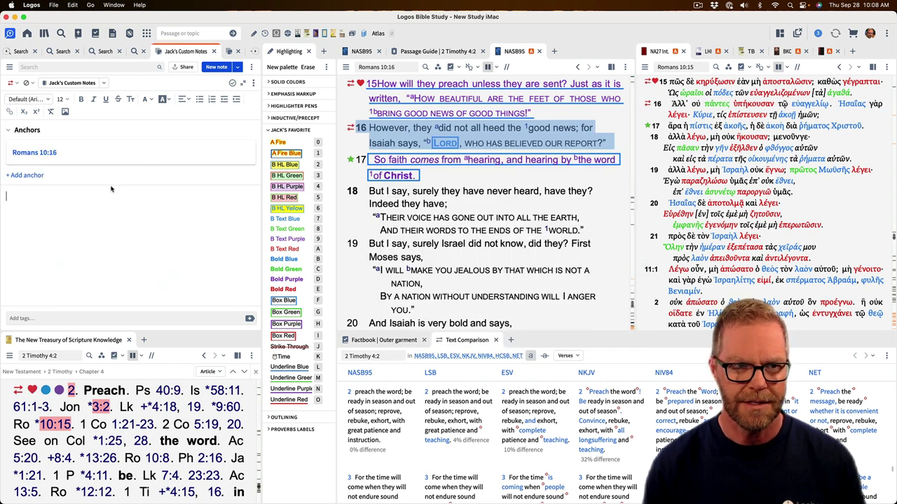
click(27, 201)
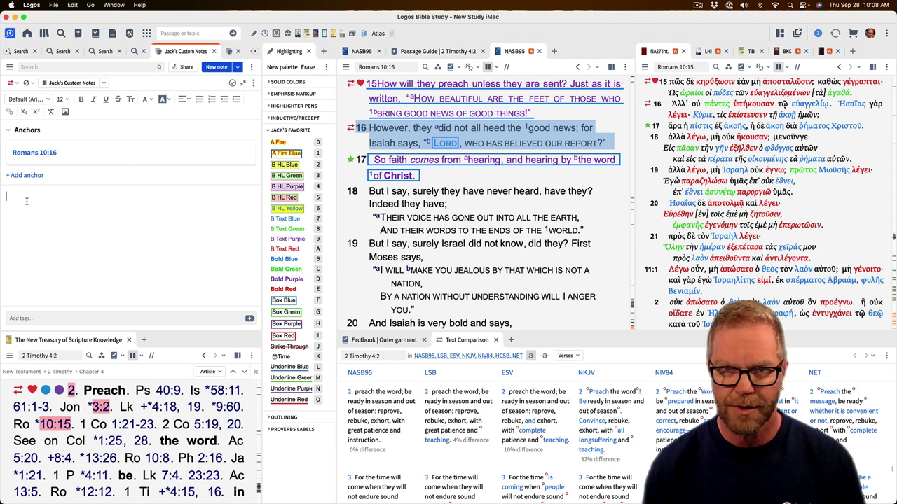
Step: Copy Calvin's first paragraph on 2 Timothy 4:2 from the Passage Guide
click(415, 55)
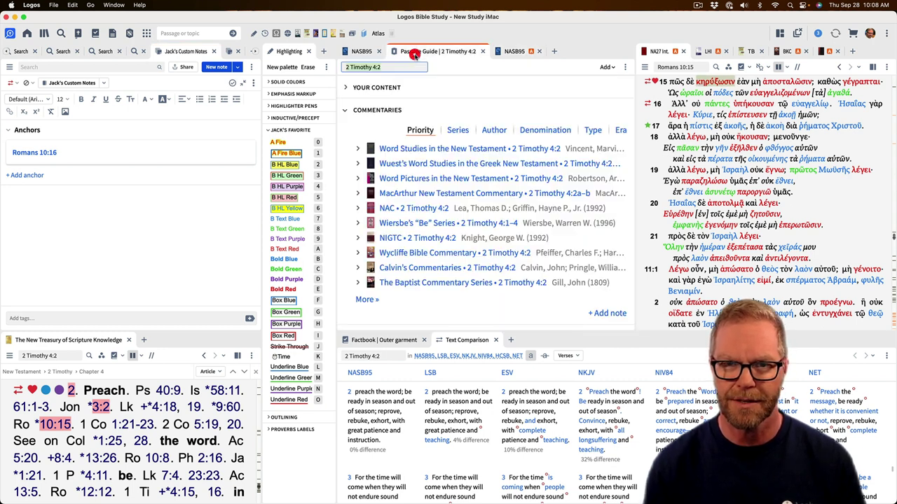
click(402, 269)
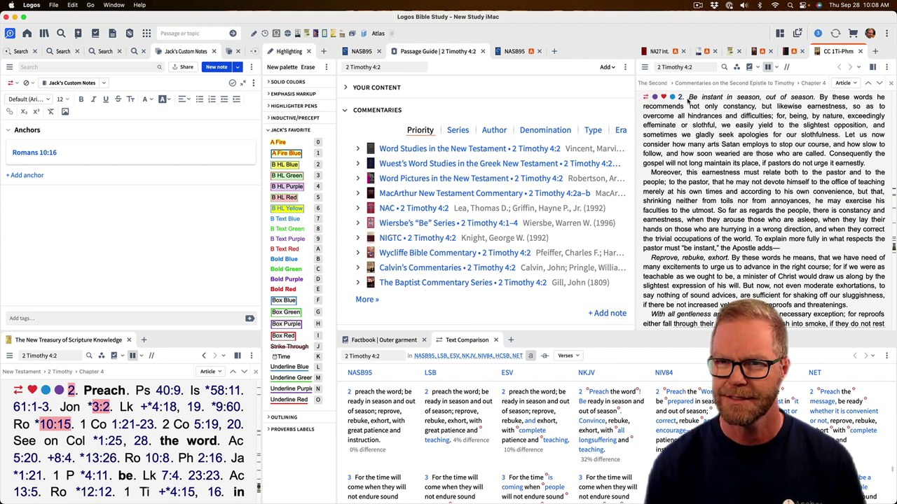
drag(690, 96, 873, 164)
click(774, 178)
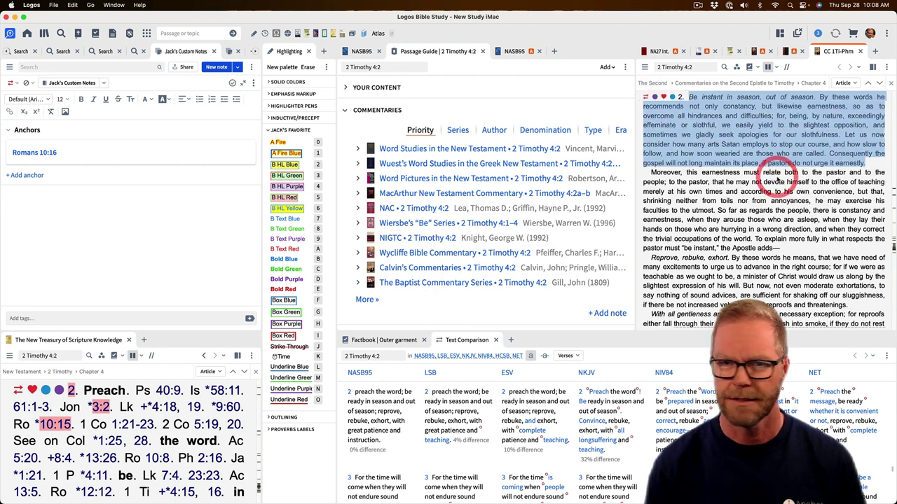
Step: Paste Calvin's comment with its citation into the new note's body
click(42, 217)
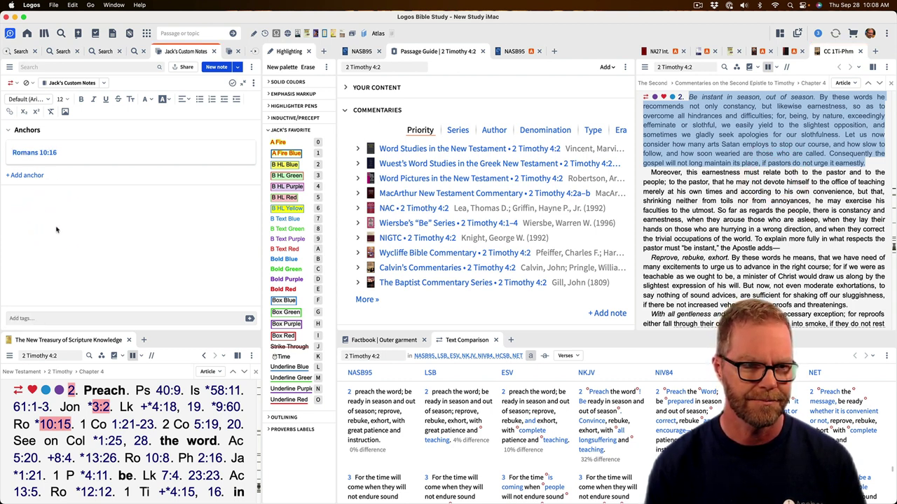
click(30, 189)
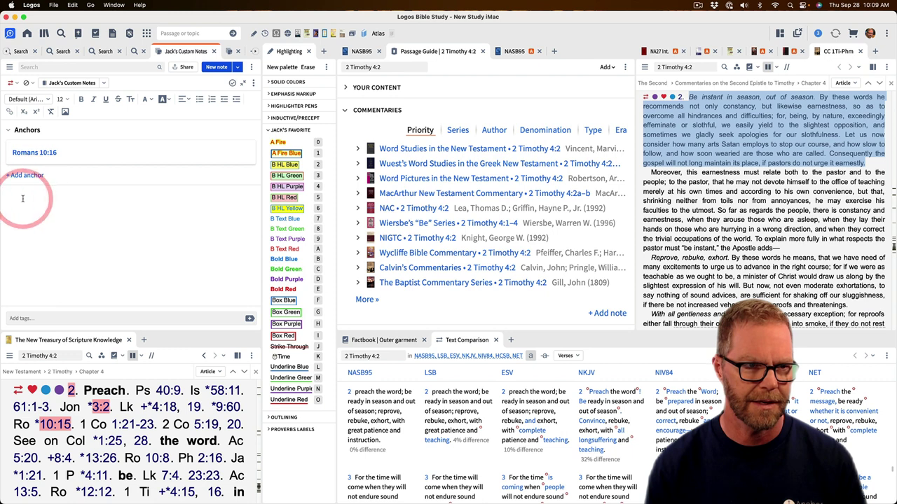
right_click(23, 198)
click(49, 223)
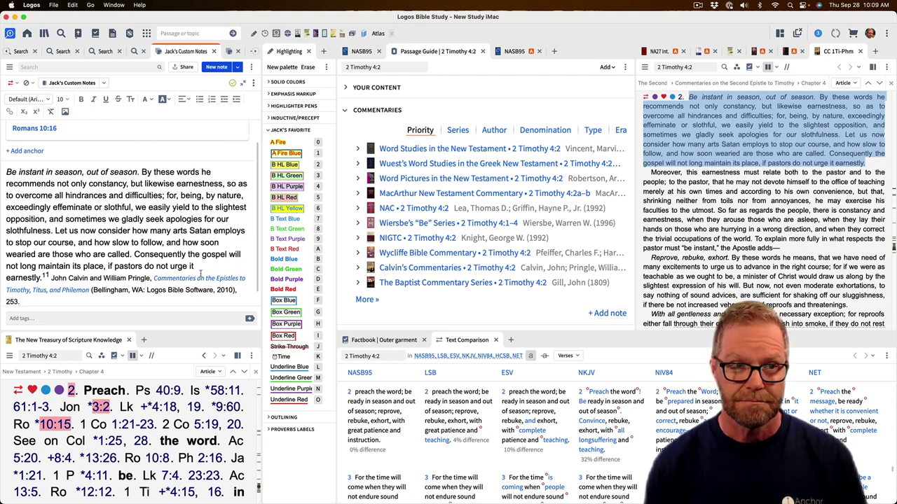
Step: Add a second anchor to the Calvin note by entering the reference 'II Tim. 4:2'
click(27, 150)
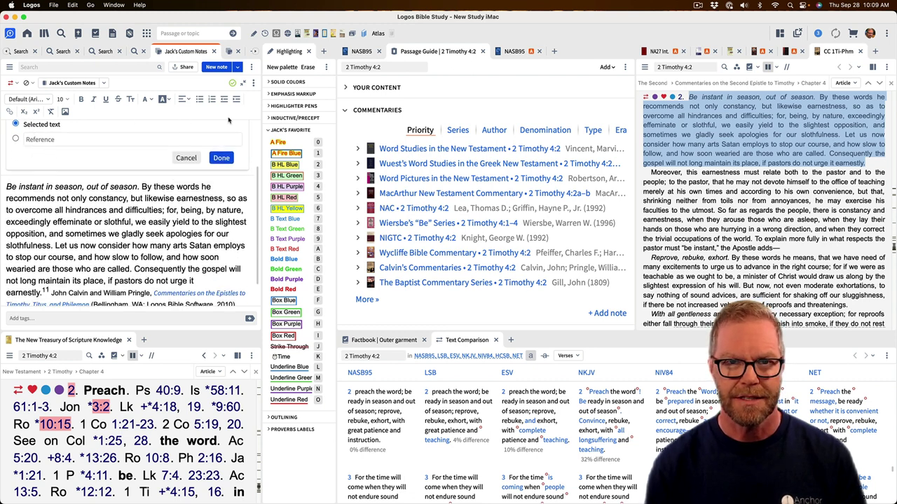
scroll(68, 147, up, 2)
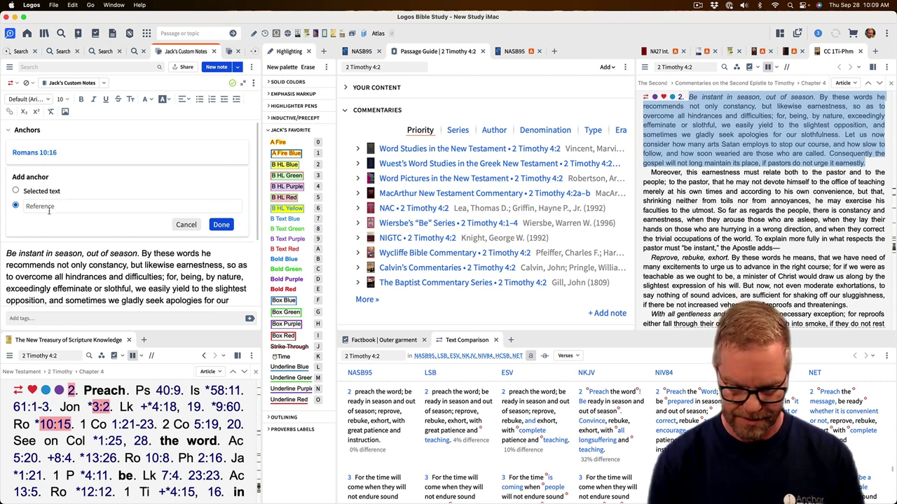
text(I)
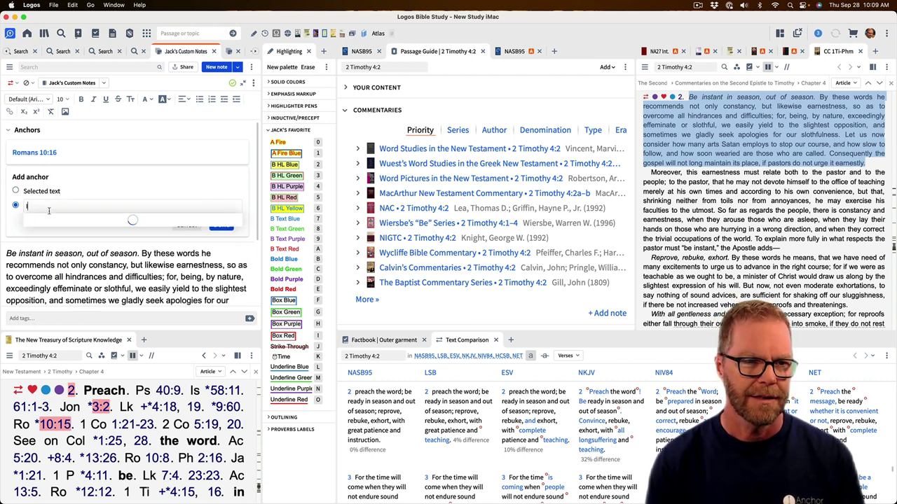
text(I Tim. 2)
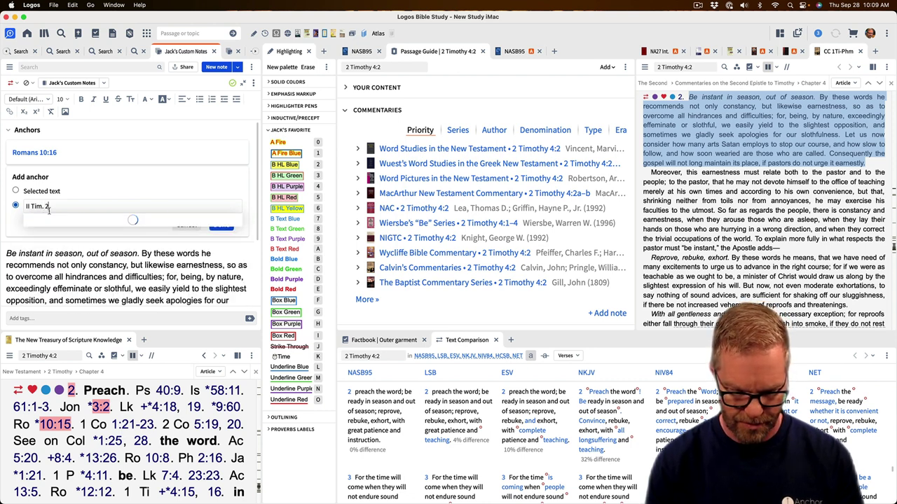
key(BackSpace)
text(4:2)
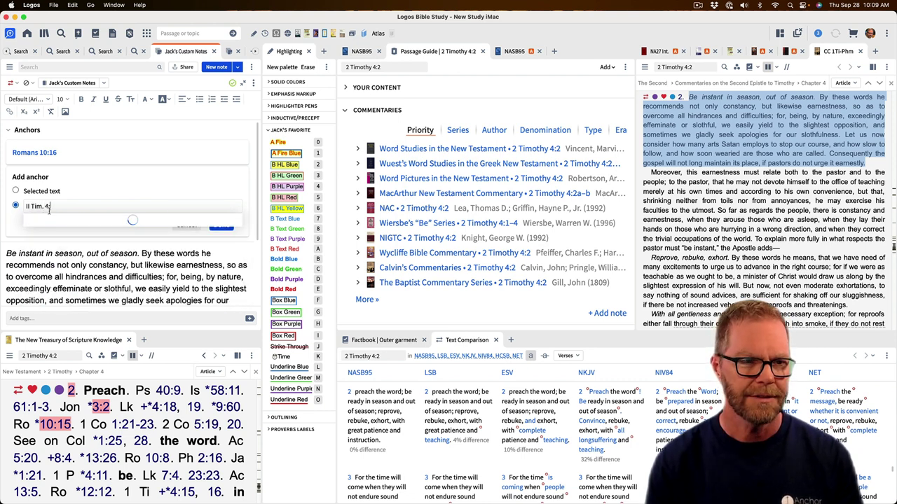
click(56, 221)
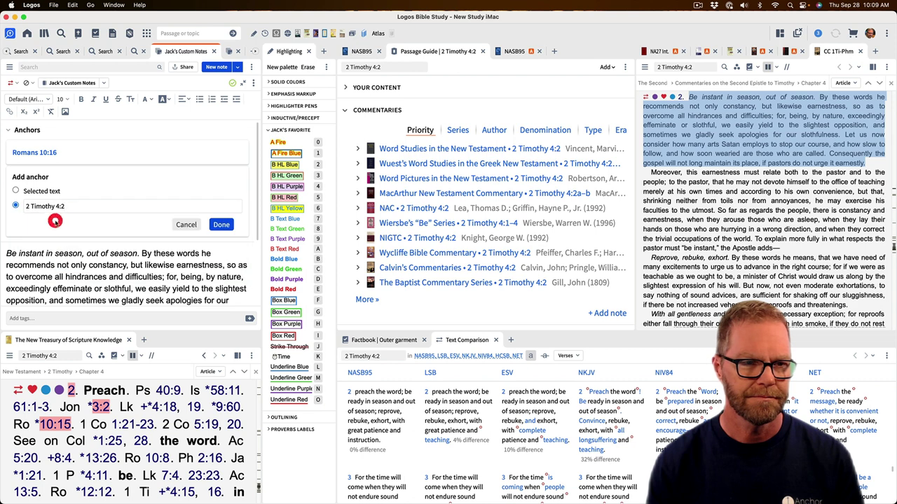
click(217, 227)
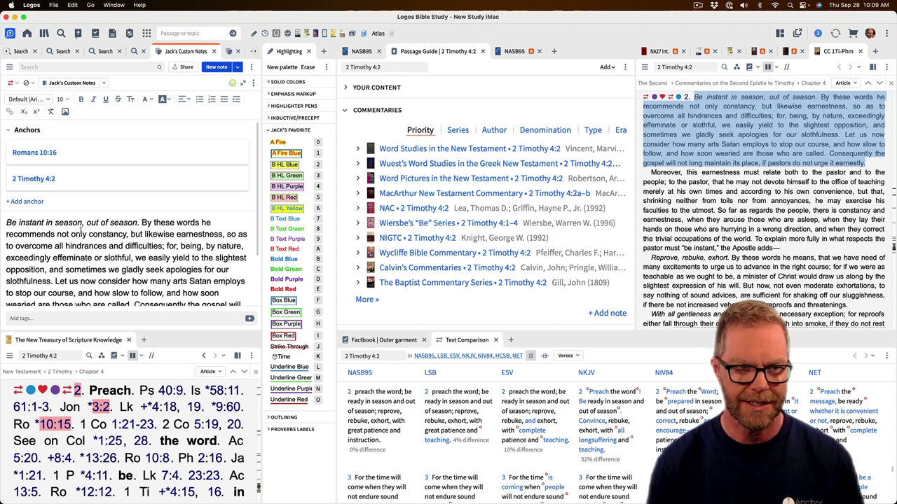
Step: Set the Calvin note's icon to a star and colour it blue
mouse_move(45, 184)
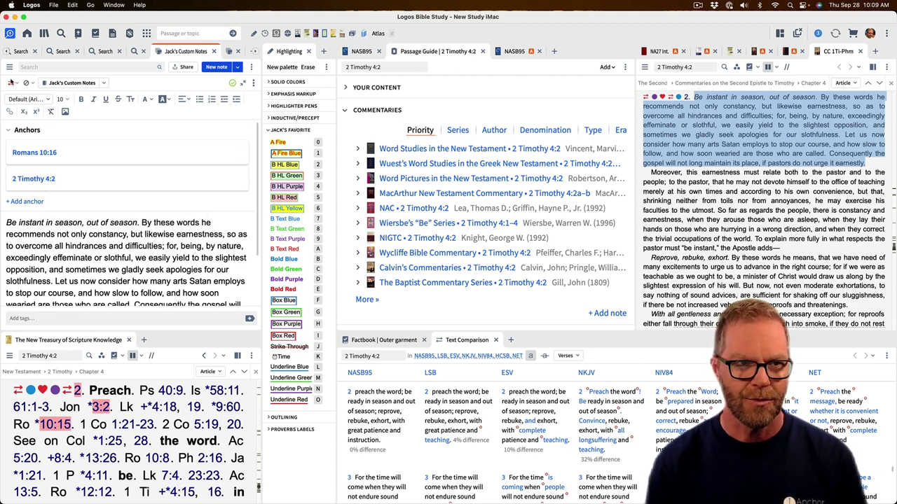
click(14, 82)
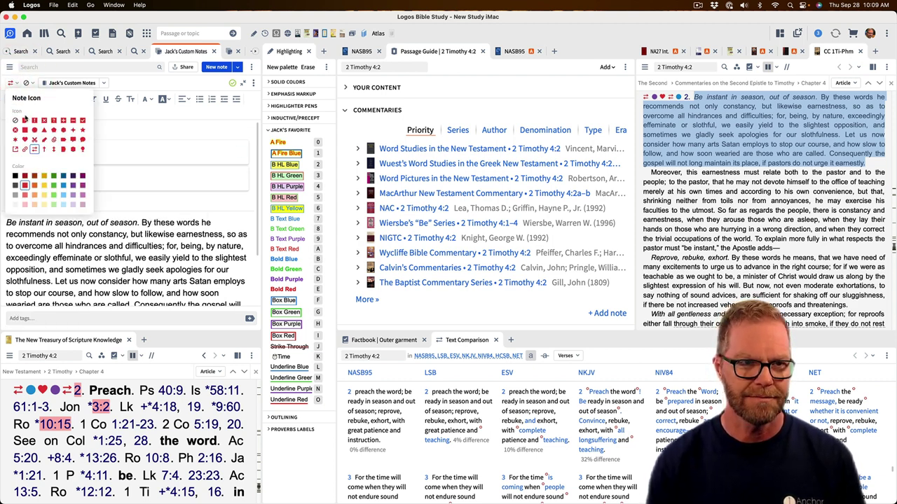
click(82, 130)
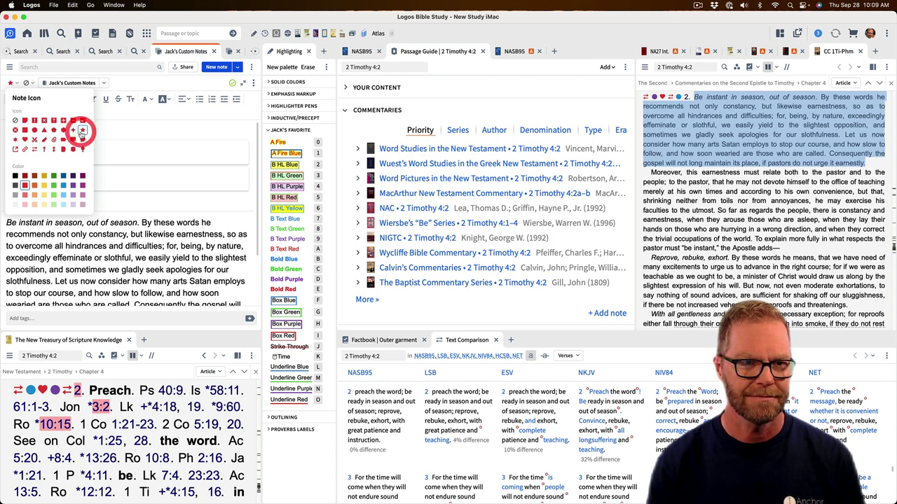
click(63, 185)
click(130, 213)
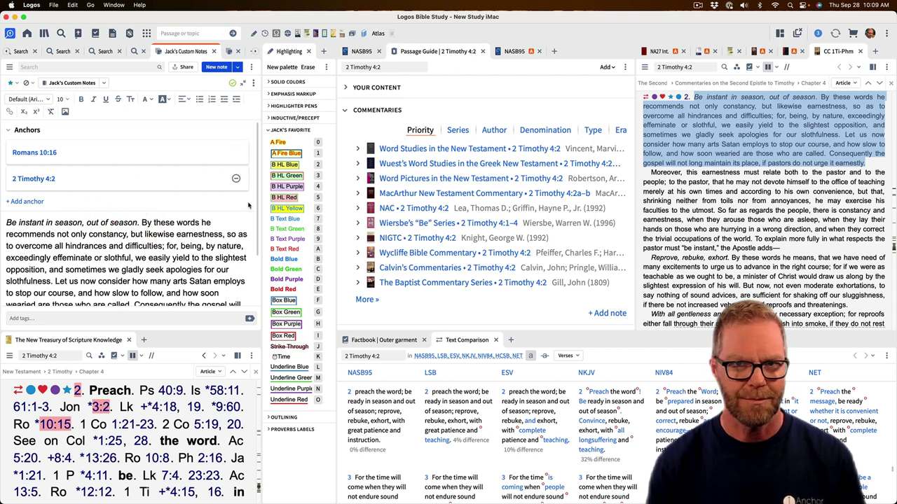
mouse_move(671, 99)
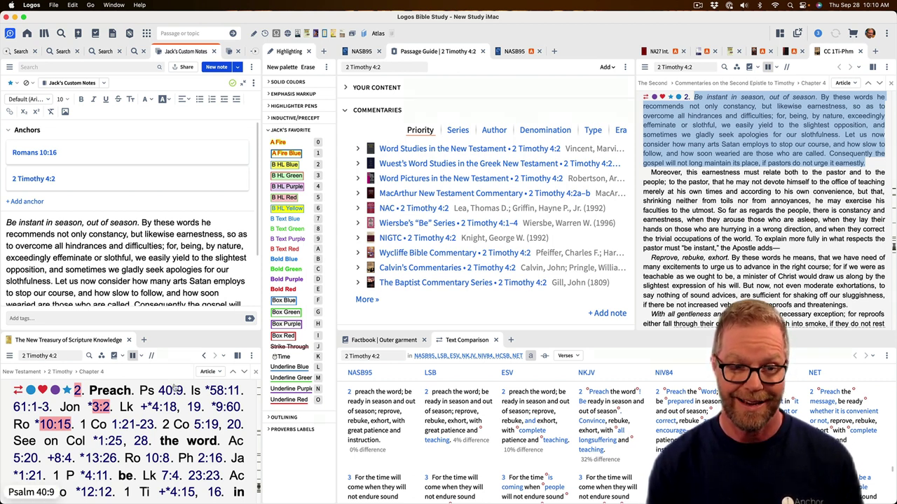
Step: Open Jonah 3:2 from its cross-reference and add it as the Calvin note's third anchor
click(100, 408)
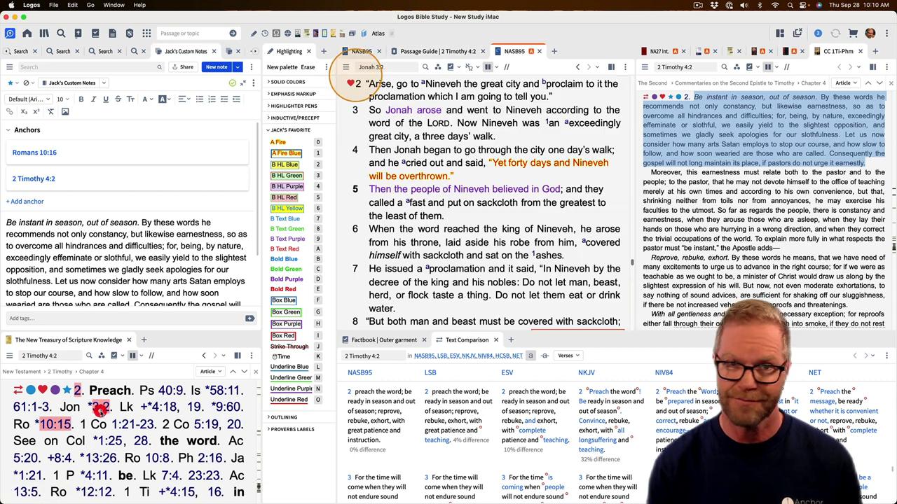
click(21, 202)
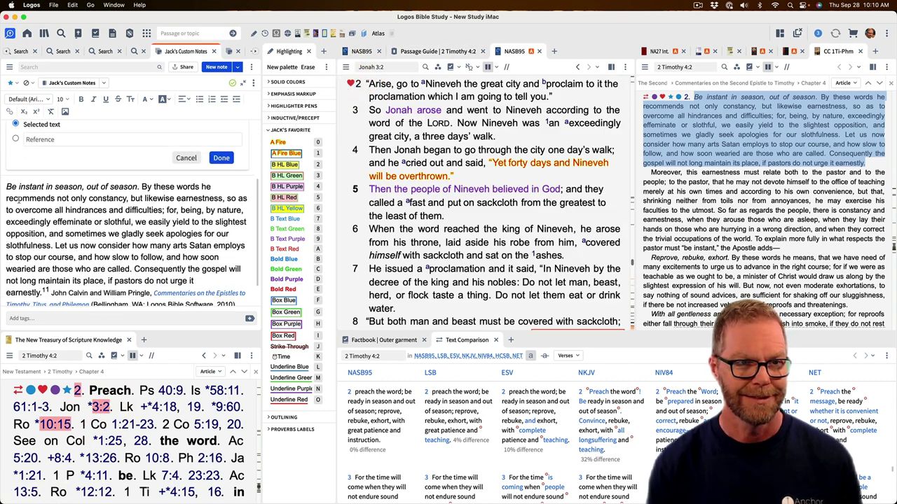
click(392, 150)
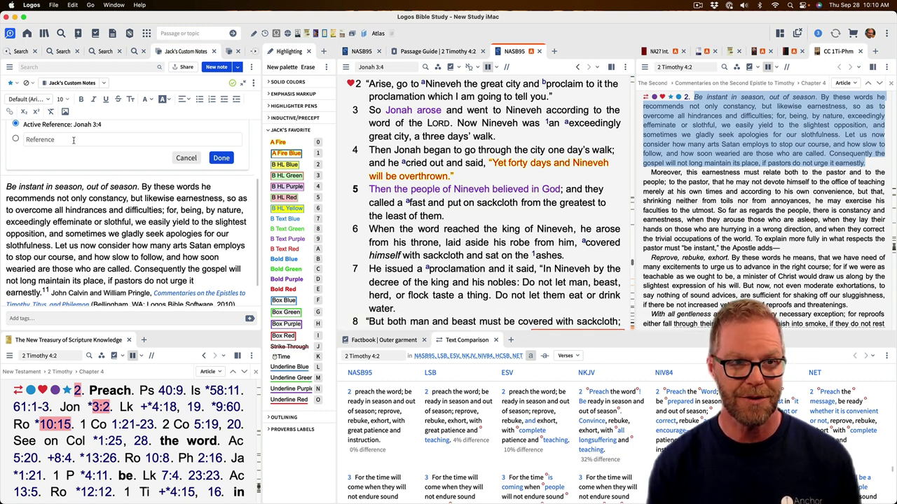
scroll(424, 164, up, 1)
scroll(424, 164, down, 2)
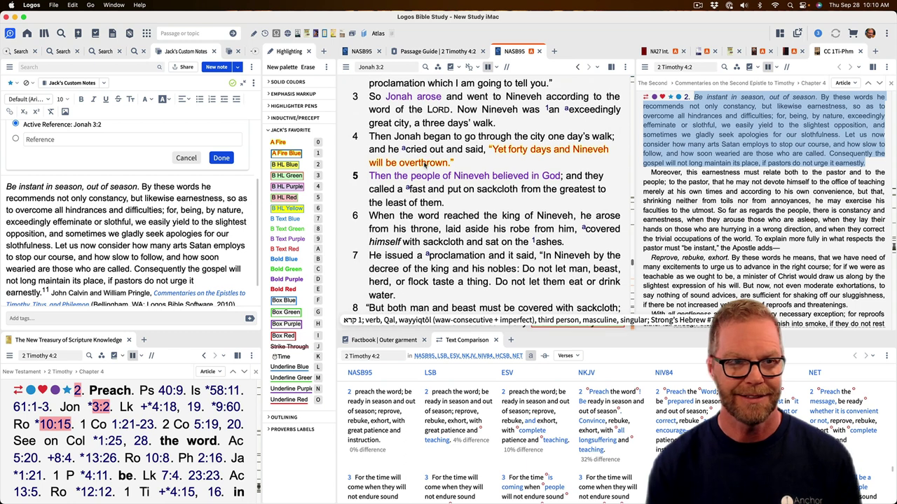
scroll(424, 163, down, 2)
scroll(424, 163, up, 3)
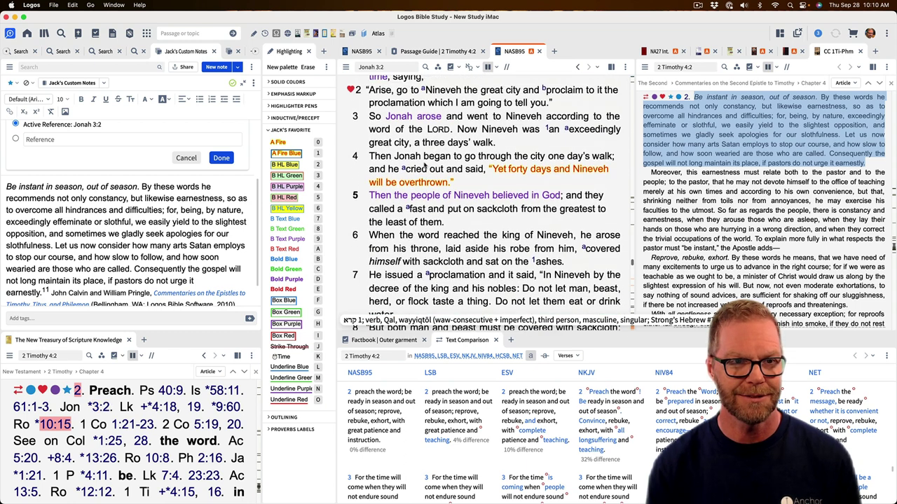
scroll(424, 163, down, 1)
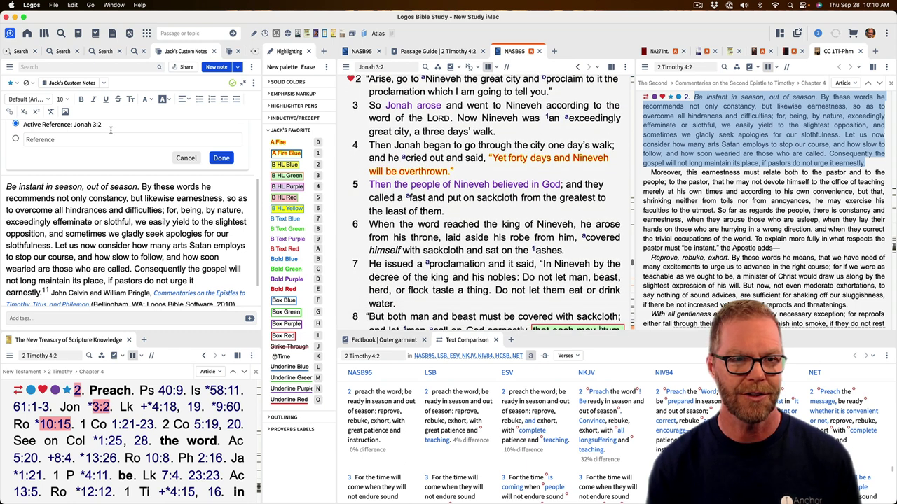
click(220, 159)
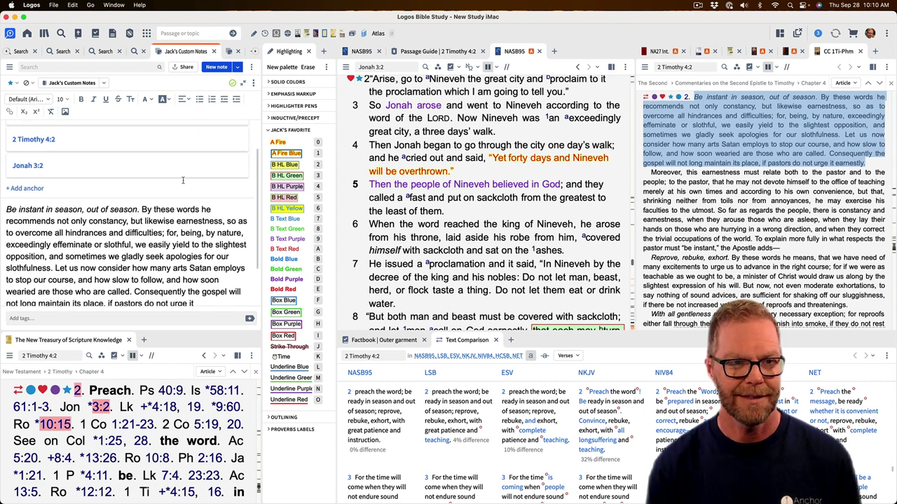
mouse_move(34, 206)
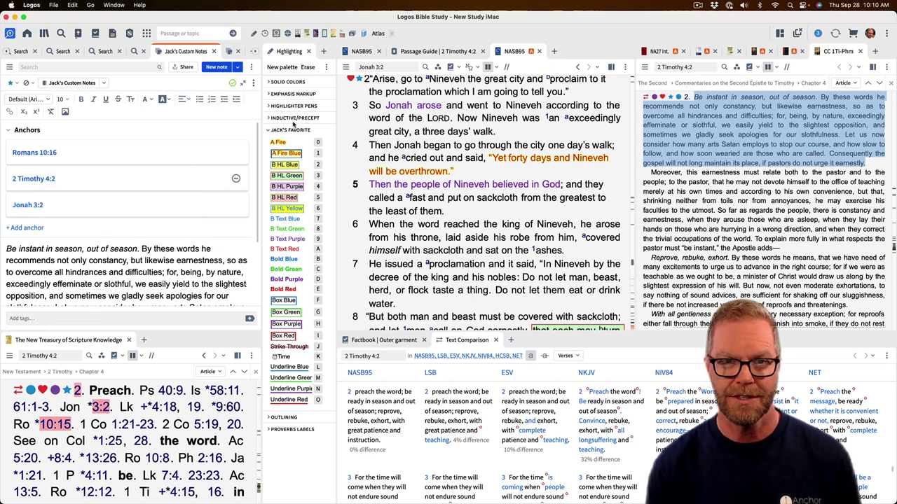
scroll(400, 115, up, 2)
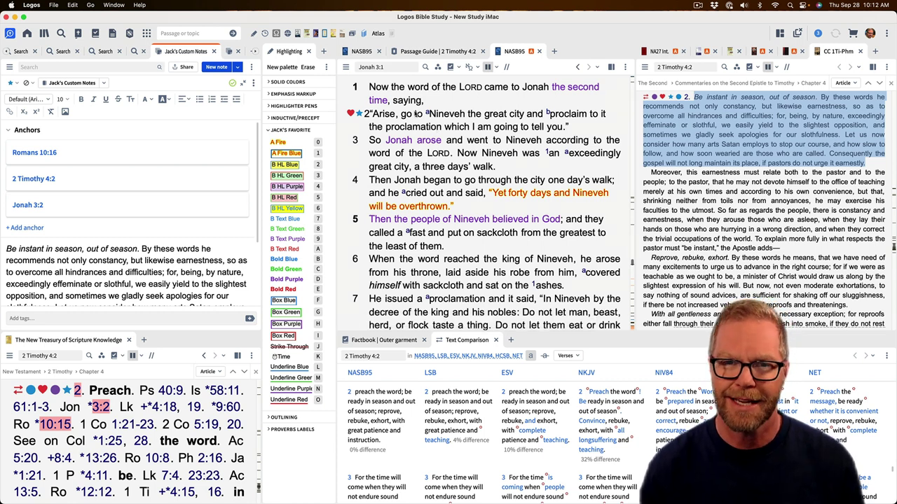
Step: Go to 2 Timothy 4 in the Bible pane and close the Calvin commentary
click(412, 65)
text(i tim)
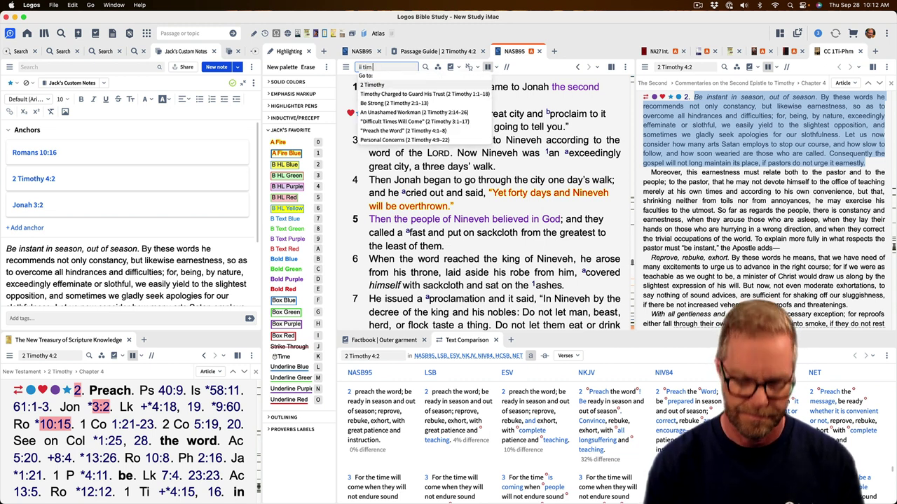
key(Return)
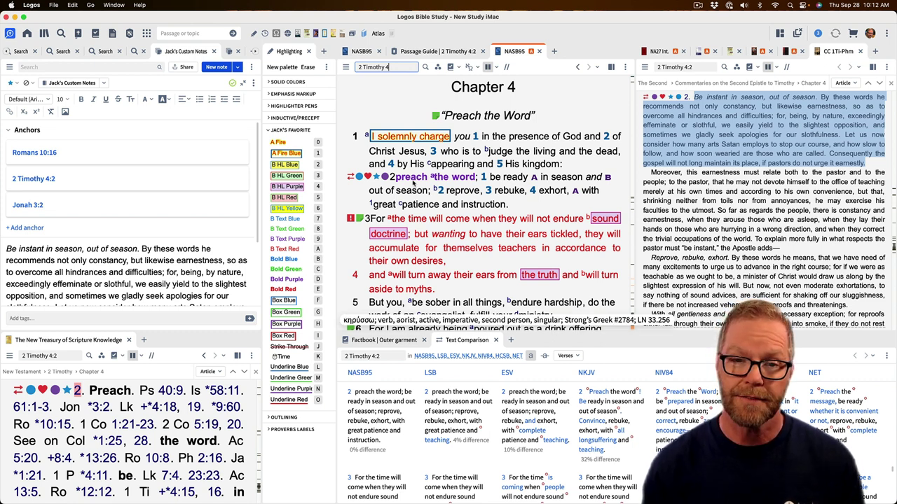
click(860, 51)
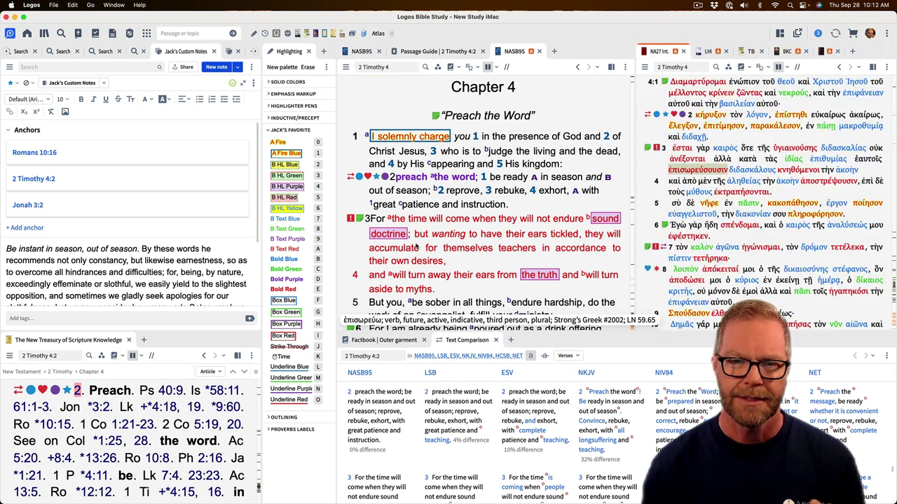
Step: Start a Bible Word Study on the lemma κηρύσσω behind the word preach
right_click(413, 175)
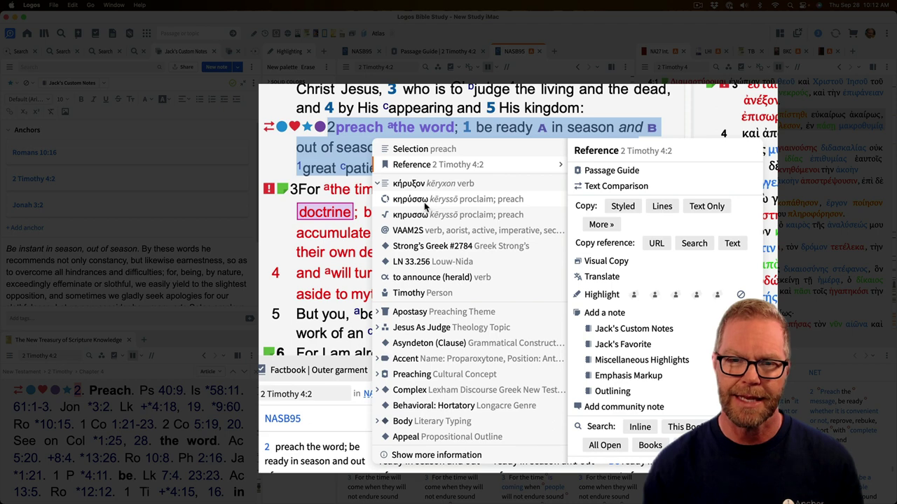
mouse_move(424, 202)
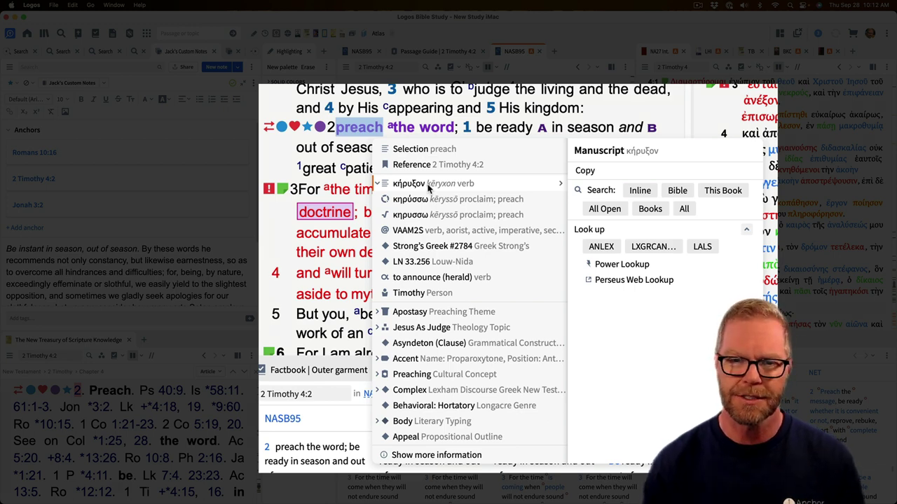
click(416, 201)
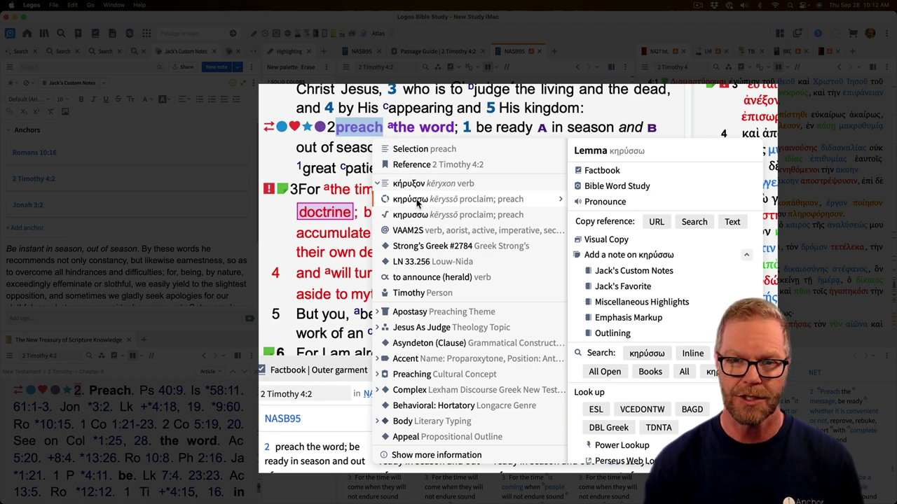
click(417, 215)
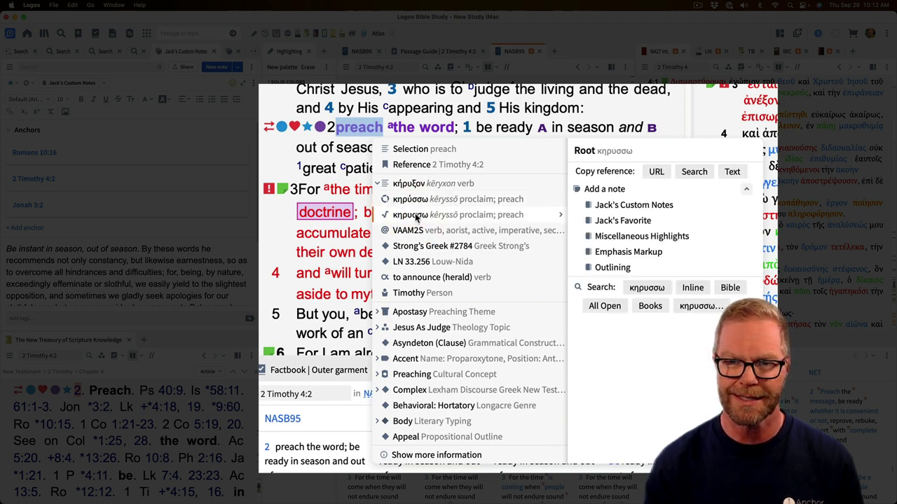
click(416, 201)
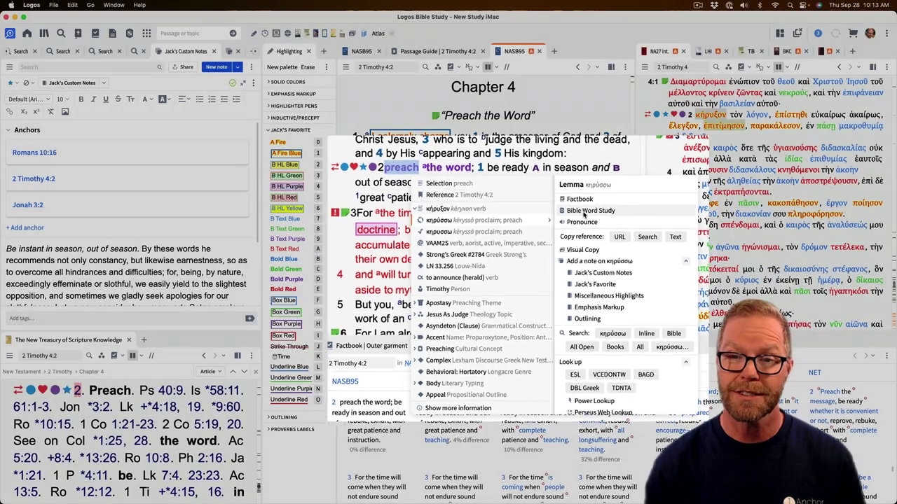
click(583, 211)
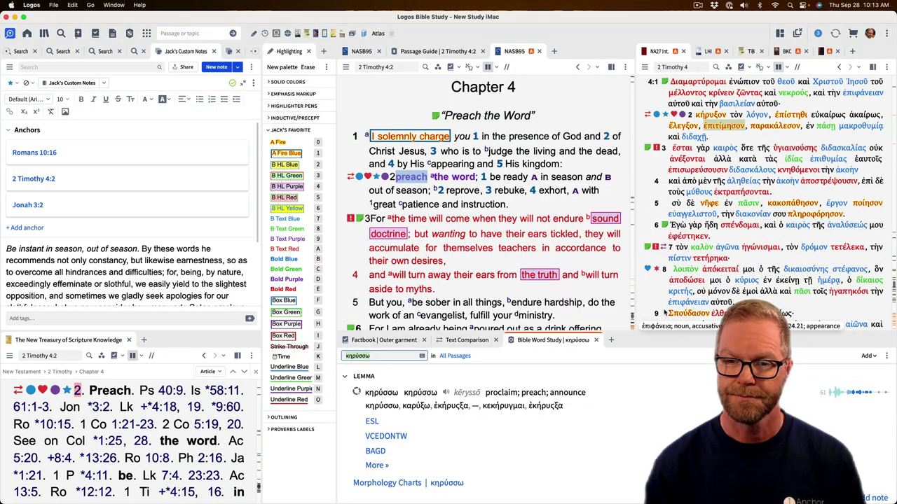
Step: Pop the κηρύσσω word study out into its own floating window and review its renderings
right_click(550, 343)
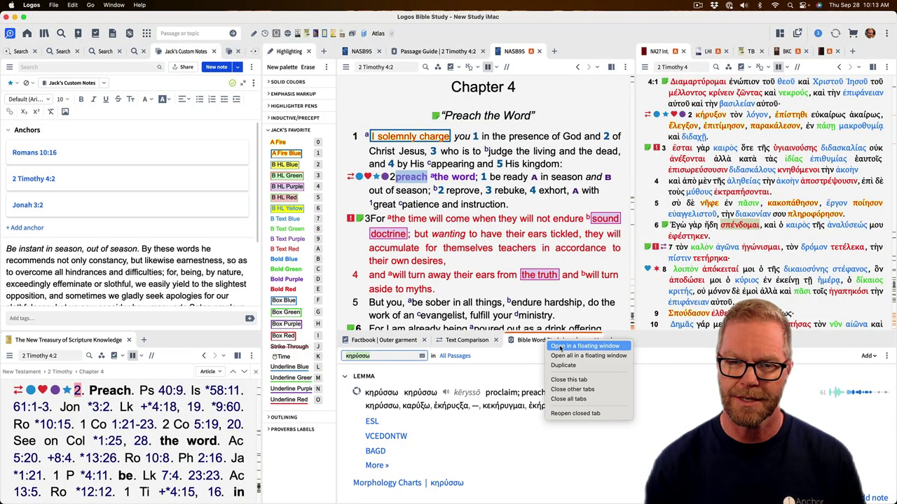
click(560, 348)
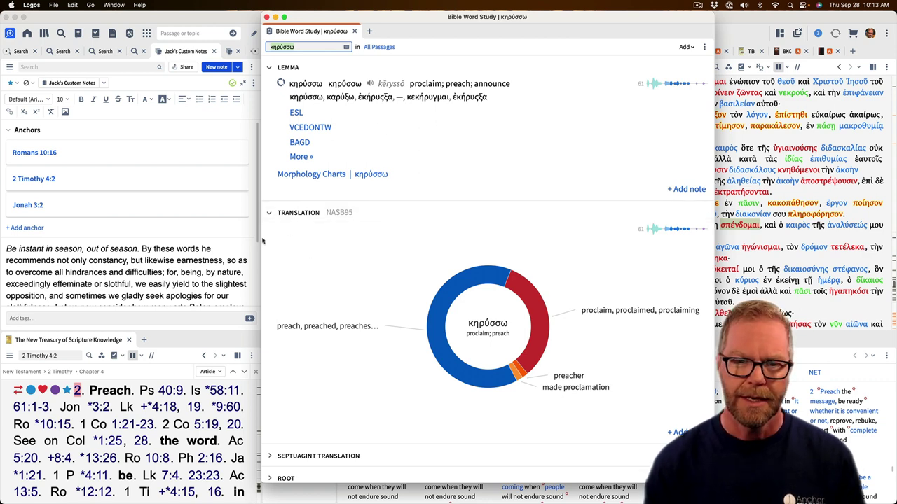
scroll(398, 377, down, 5)
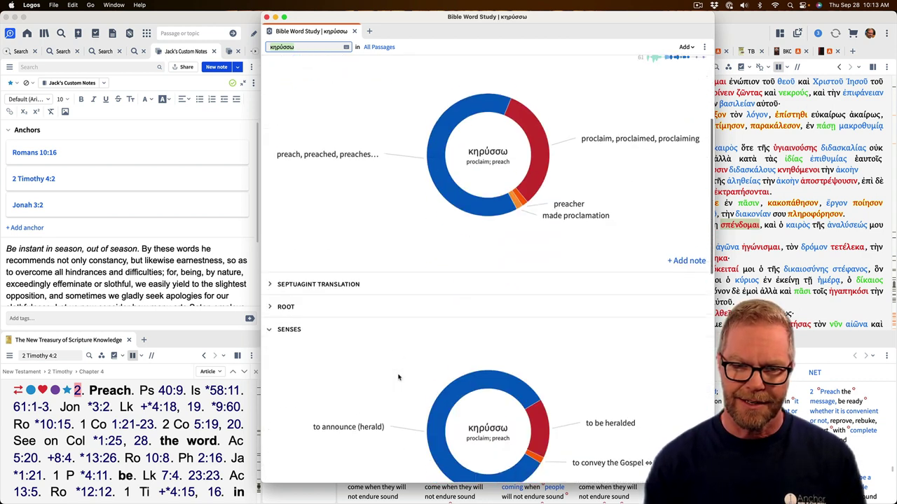
scroll(398, 378, up, 5)
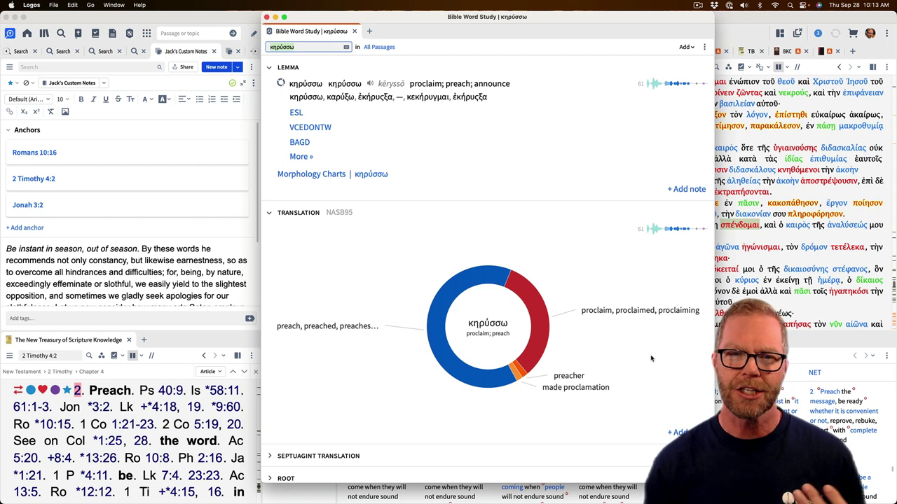
mouse_move(450, 295)
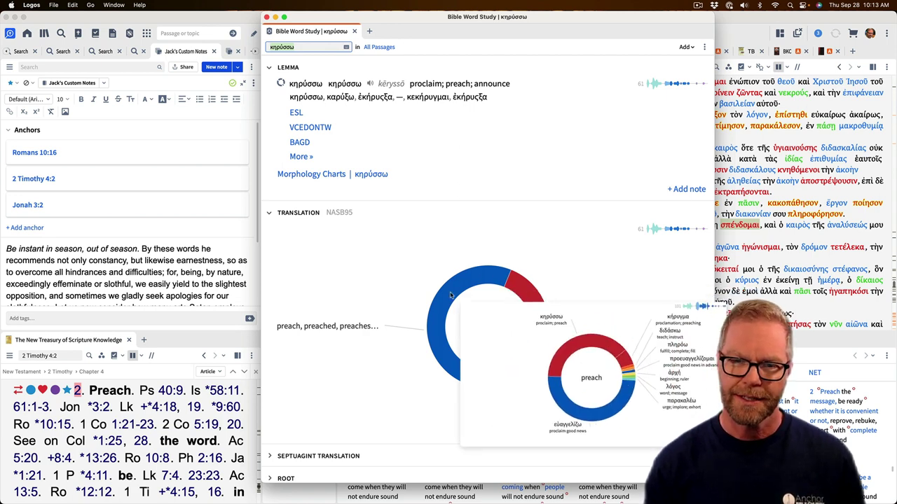
click(450, 295)
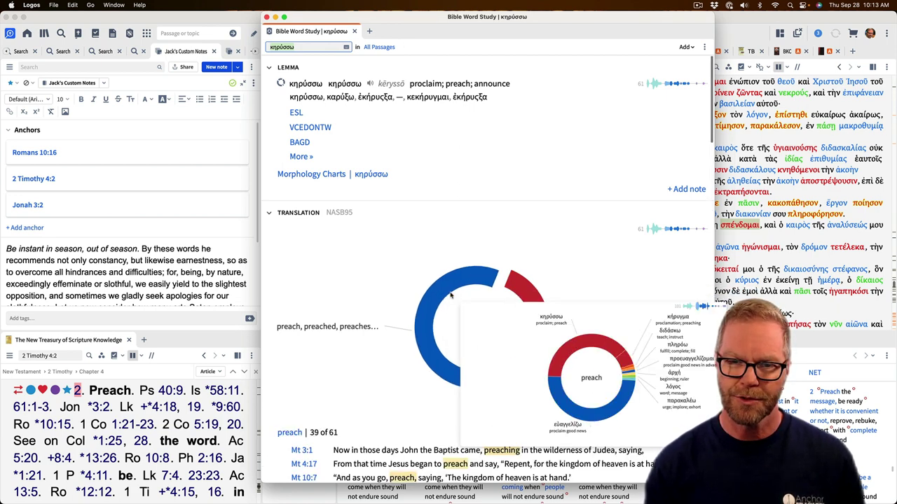
scroll(342, 380, down, 4)
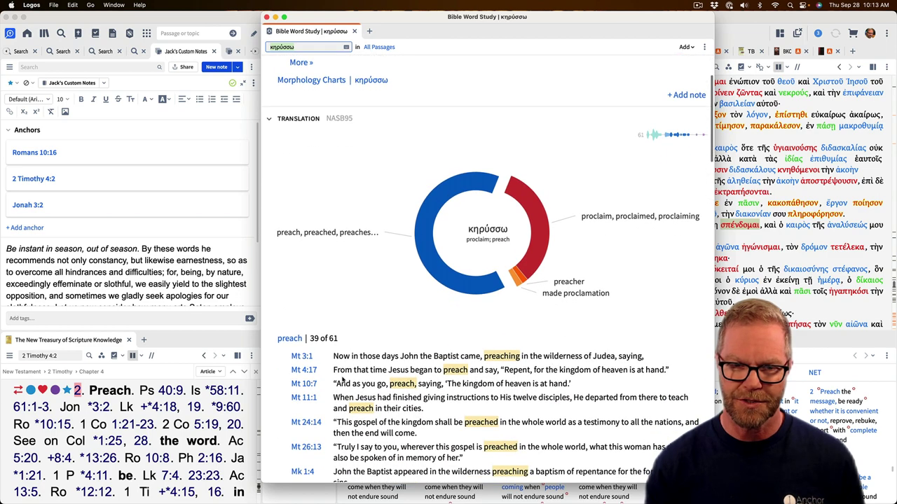
scroll(342, 380, down, 6)
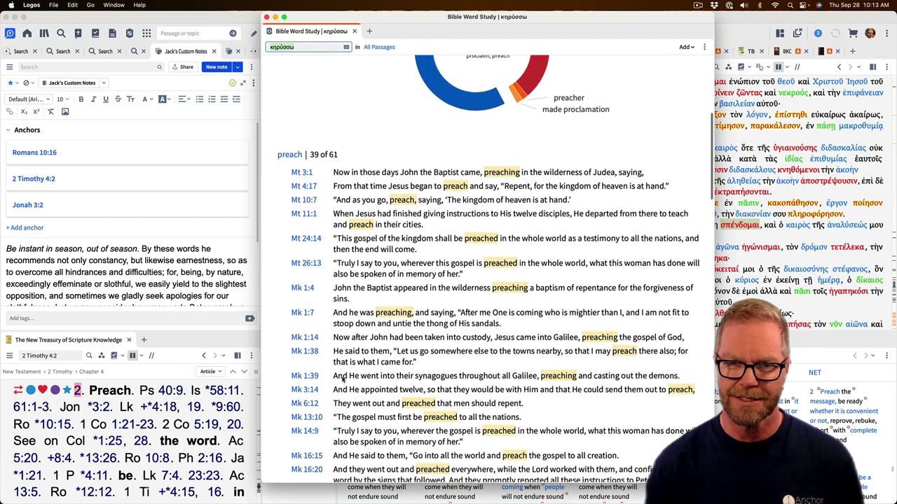
scroll(375, 374, up, 10)
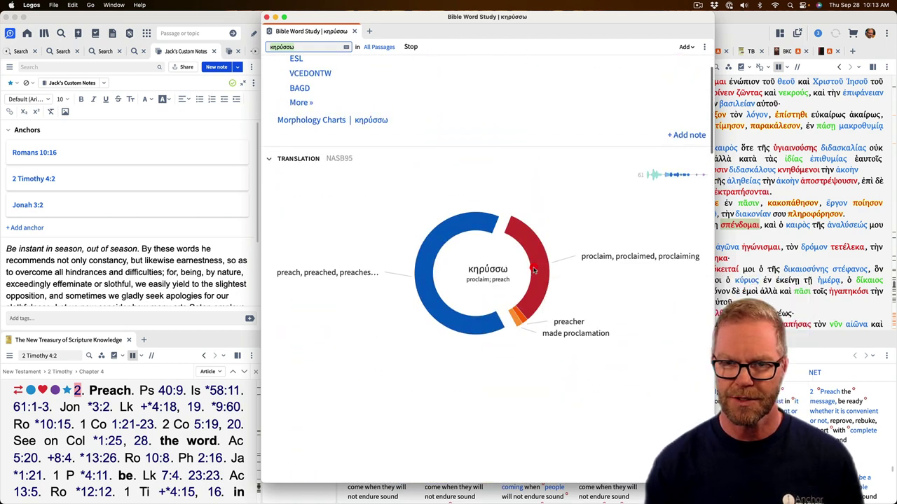
click(540, 284)
scroll(354, 332, down, 6)
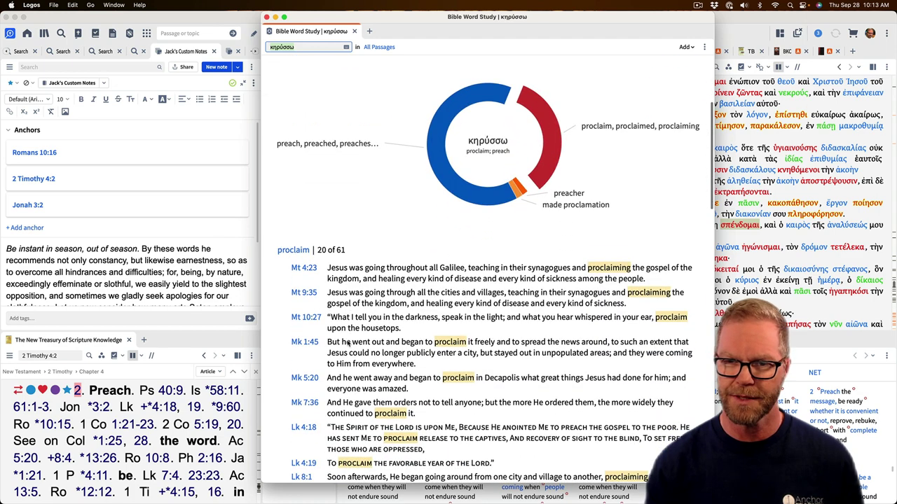
scroll(347, 343, up, 5)
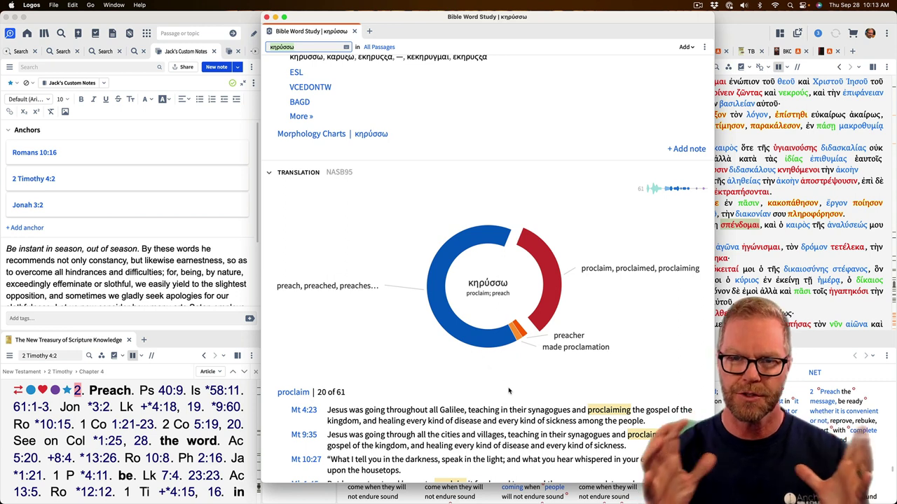
click(552, 313)
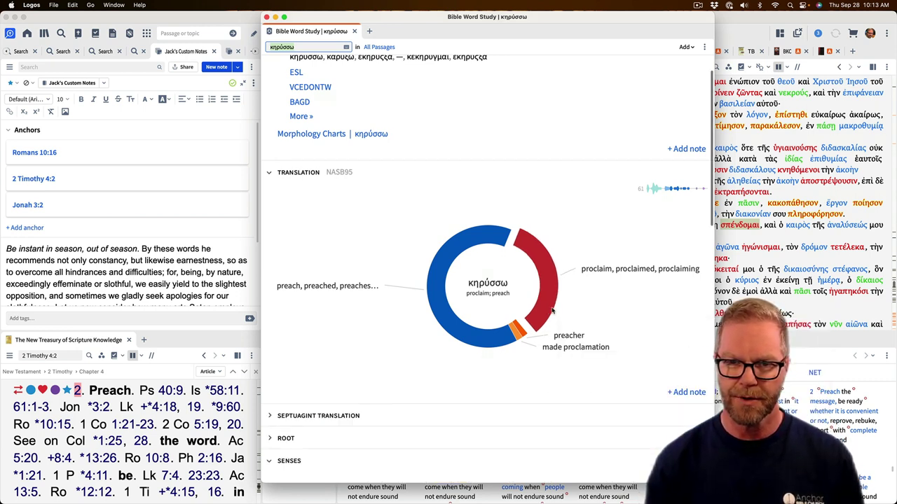
click(519, 334)
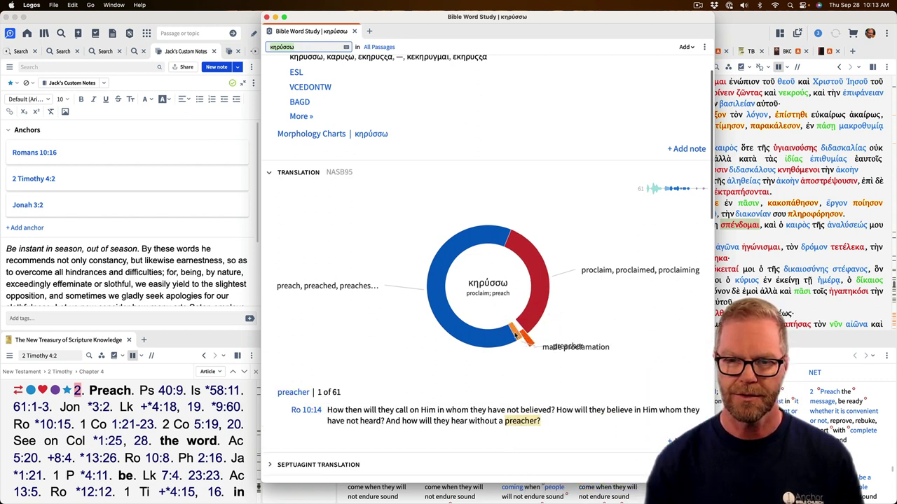
click(516, 337)
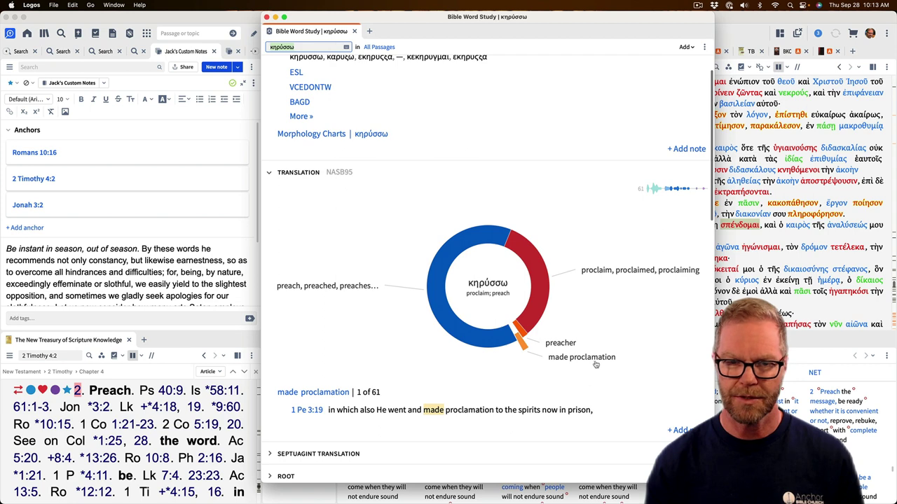
click(520, 343)
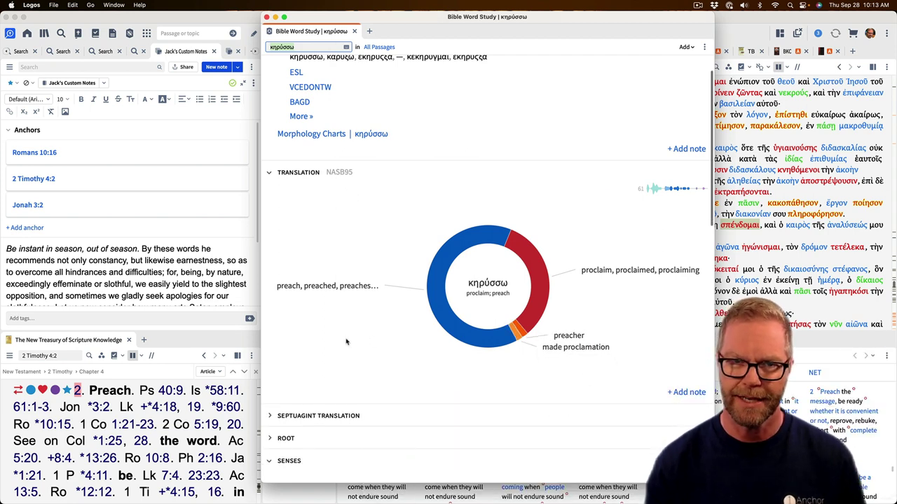
Step: Expand the Lemma entry with More » and preview the ESL, BAGD, DBL Greek and TDNTA definitions
scroll(357, 185, up, 2)
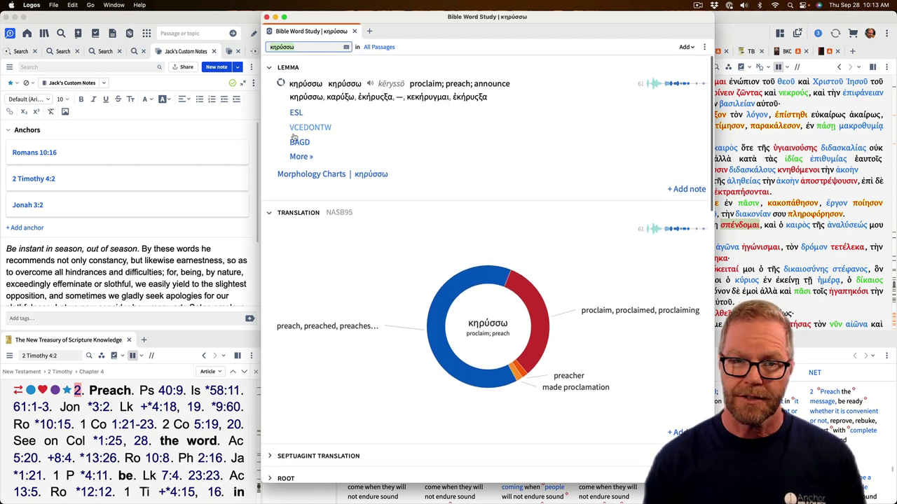
click(300, 157)
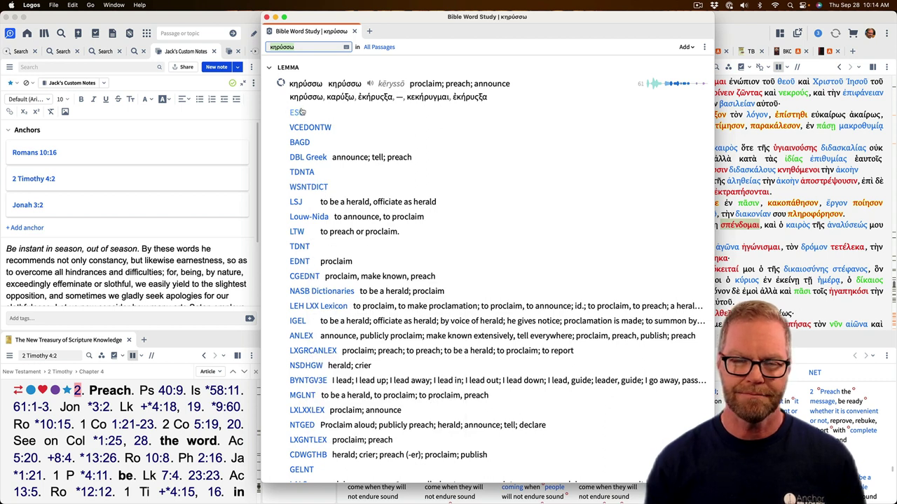
mouse_move(300, 115)
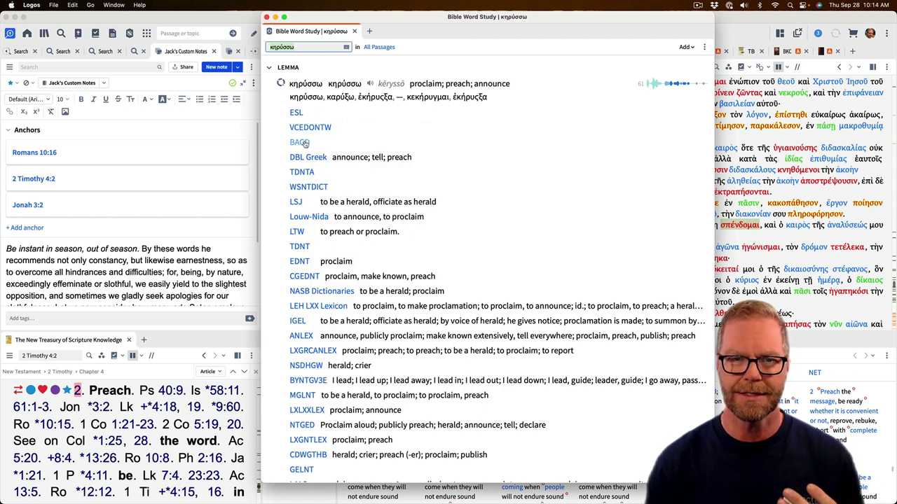
mouse_move(301, 144)
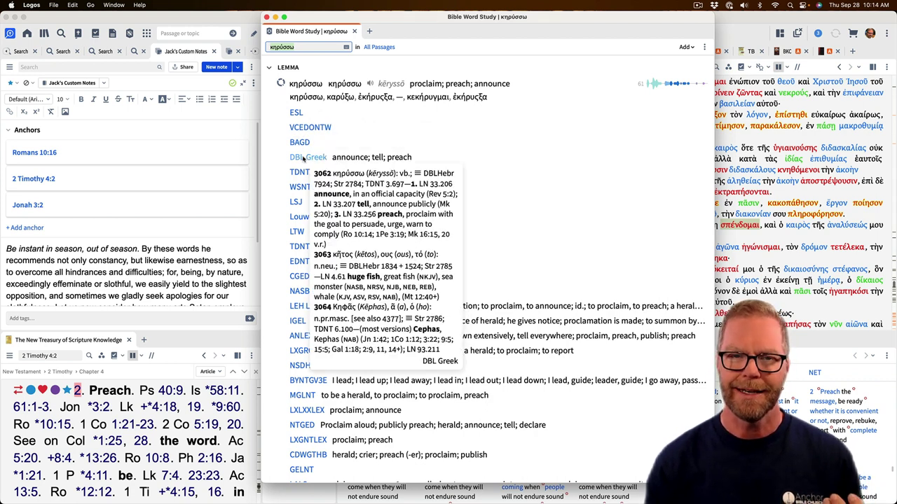
mouse_move(316, 174)
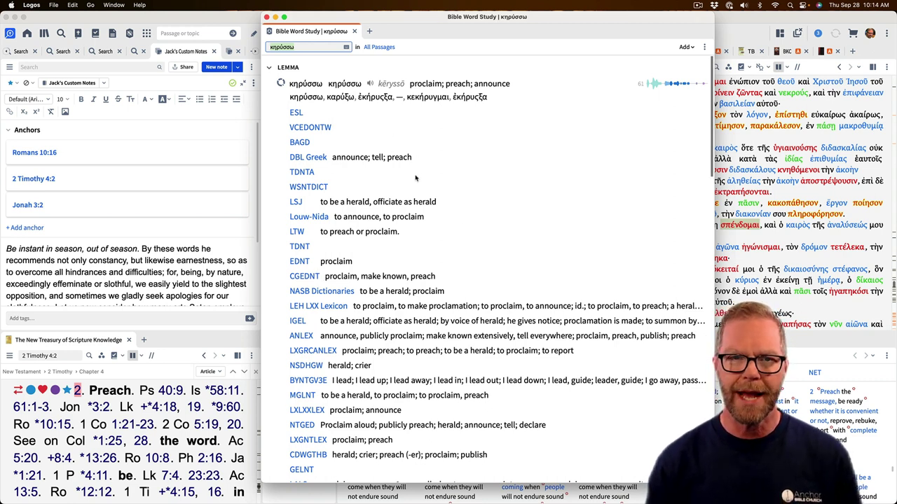
scroll(324, 127, down, 5)
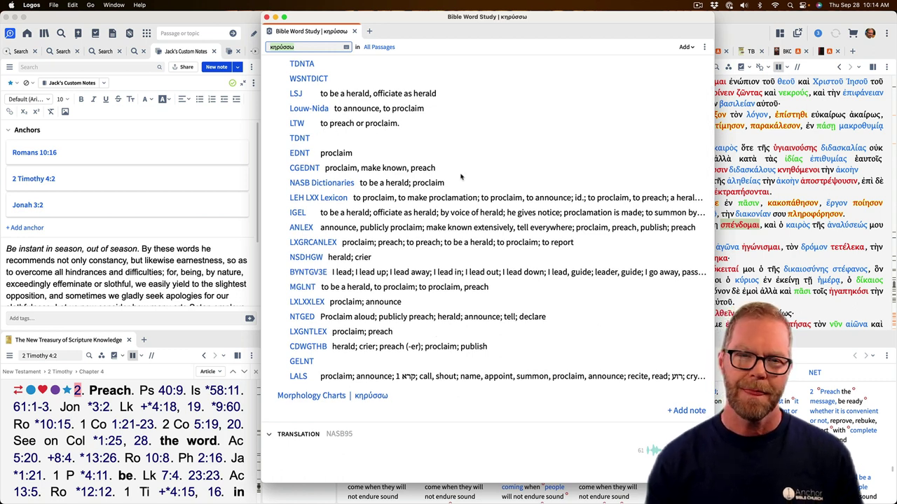
scroll(425, 181, up, 2)
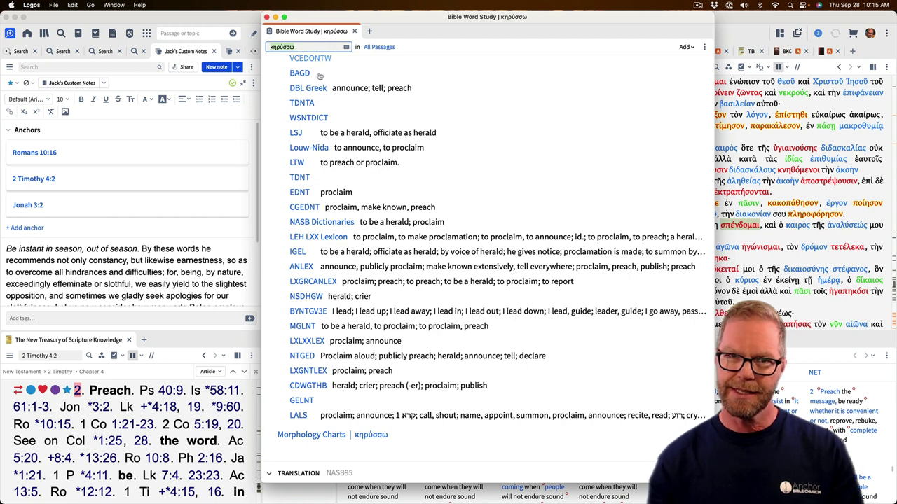
scroll(426, 160, up, 3)
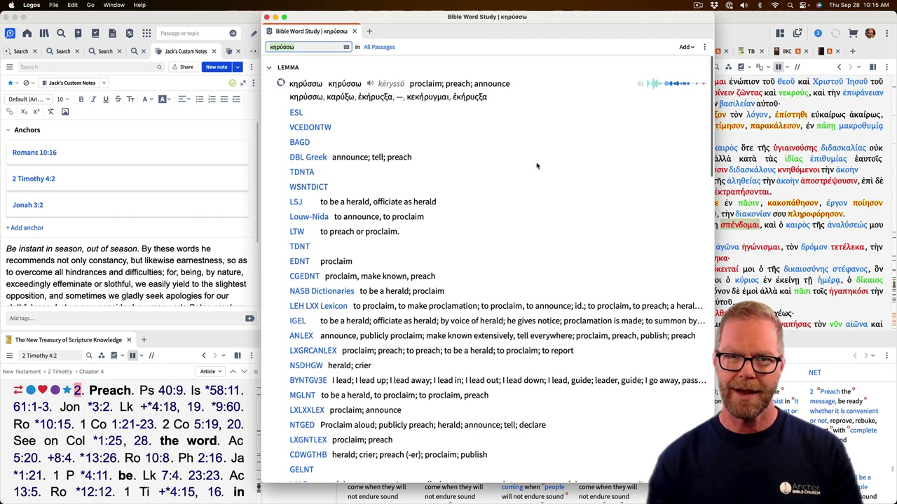
scroll(531, 165, down, 2)
scroll(531, 166, down, 4)
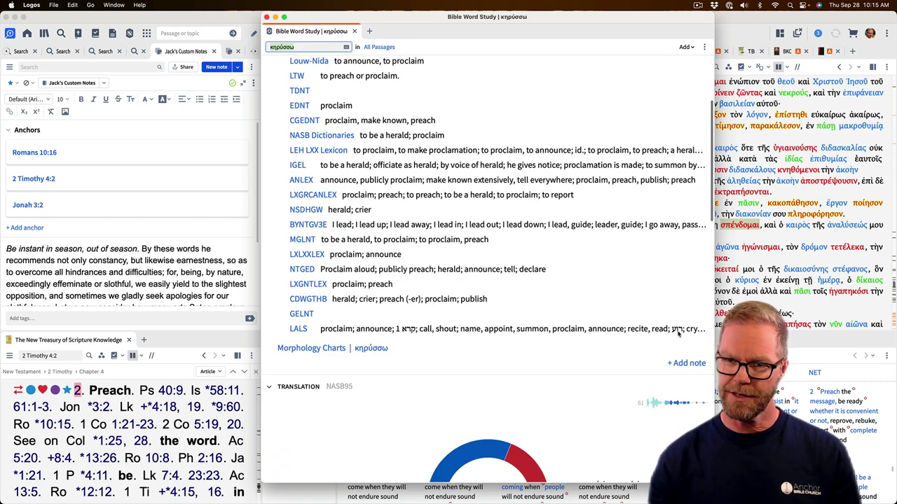
Step: Add a word study note reading 'These are my conclusions to my word study on . . .'
click(687, 363)
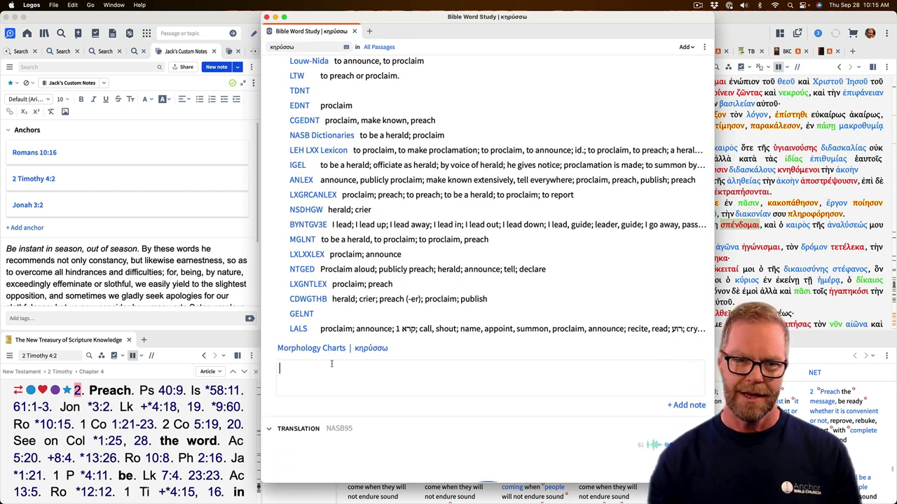
text(Thou)
key(BackSpace)
key(BackSpace)
text(ese are my conclusions to )
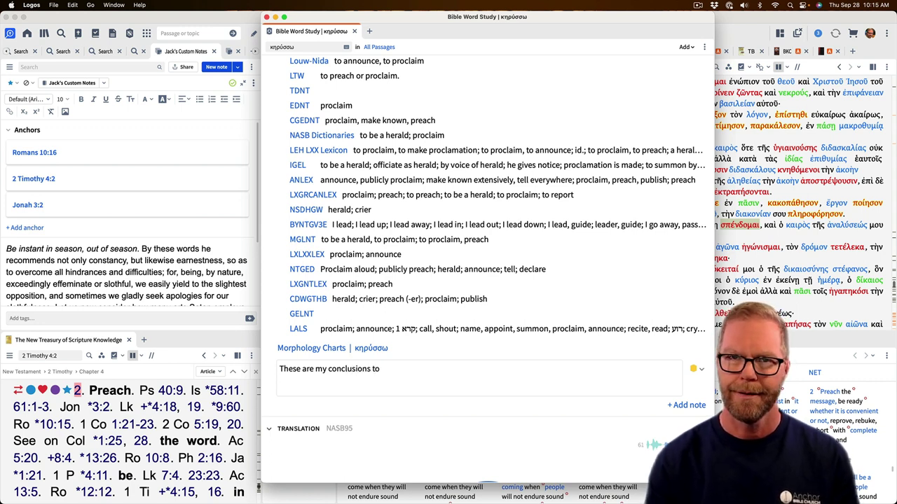
text(my word )
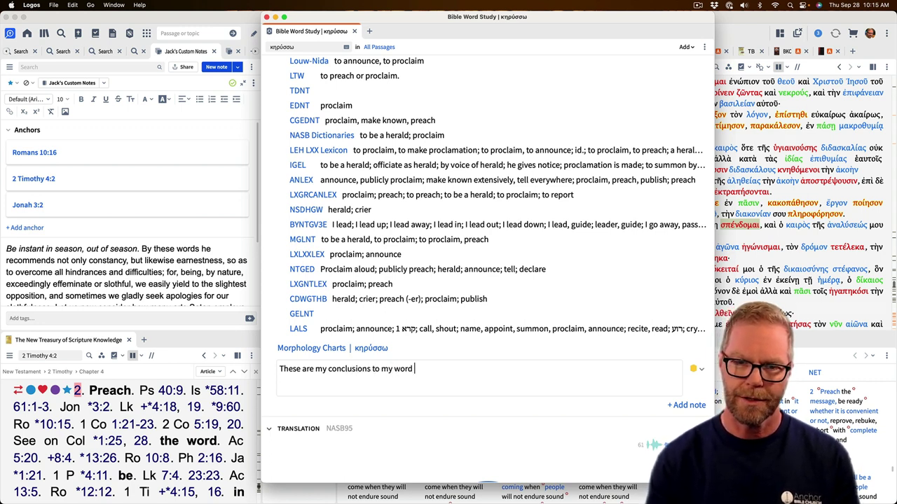
text(study on)
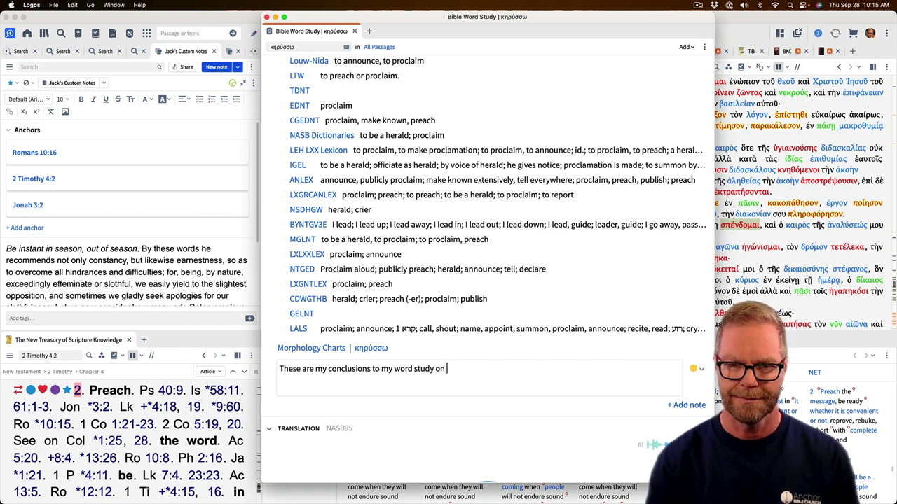
text( . . .)
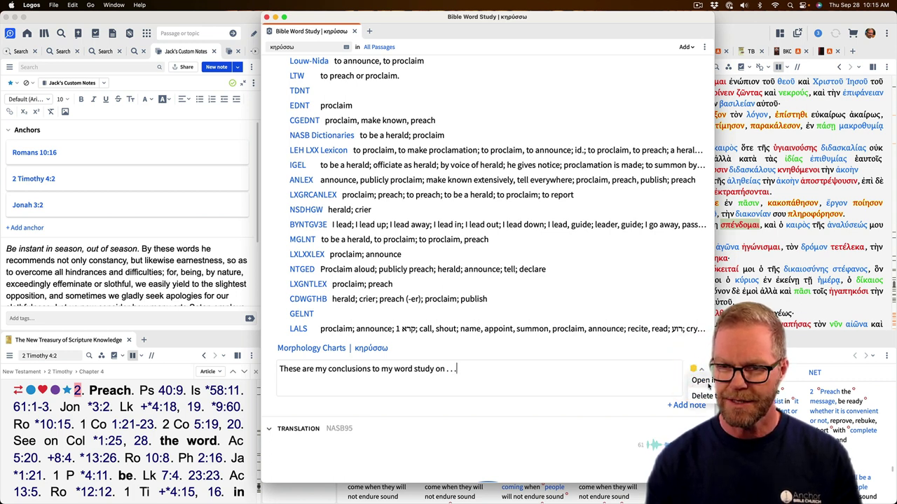
click(591, 369)
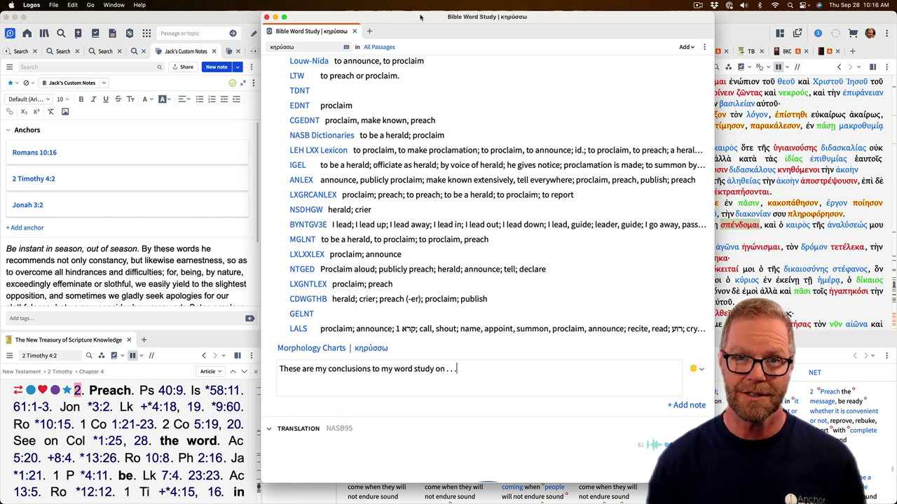
Step: Copy the Enhanced Strong's Lexicon definition of κηρύσσω (entry 2784) into the word study note
drag(423, 17, 248, 7)
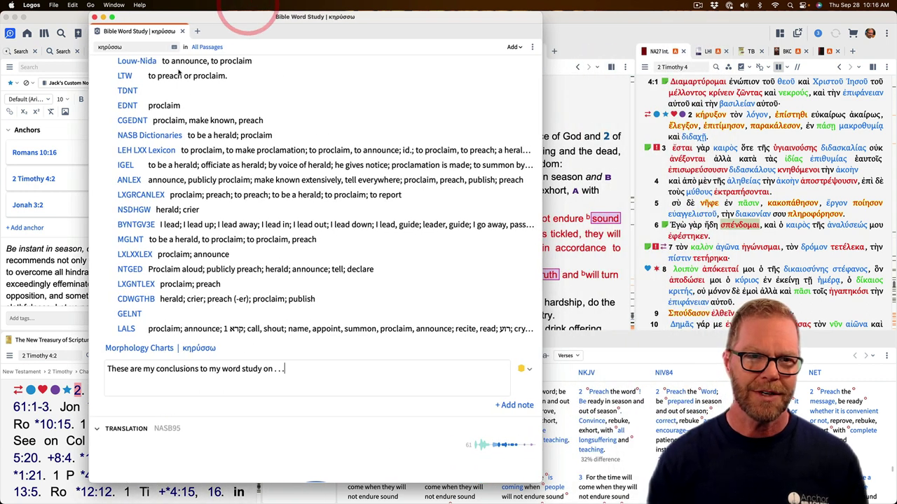
scroll(175, 116, up, 5)
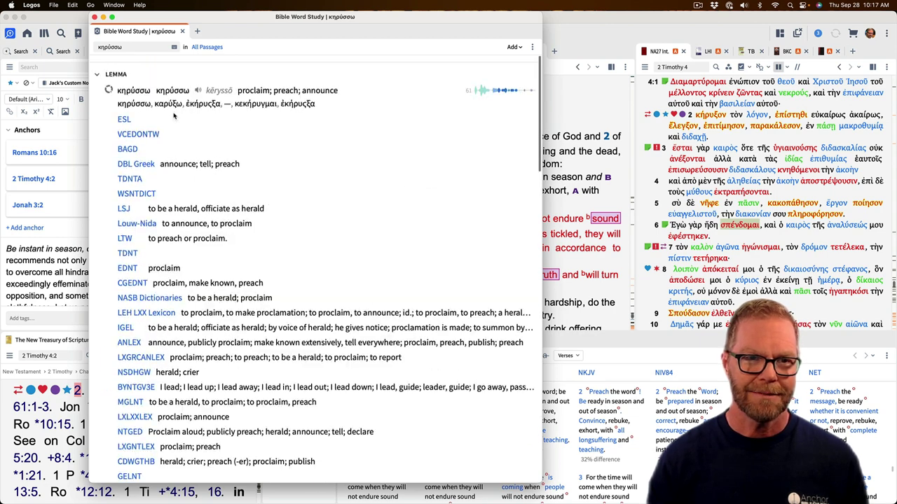
click(123, 112)
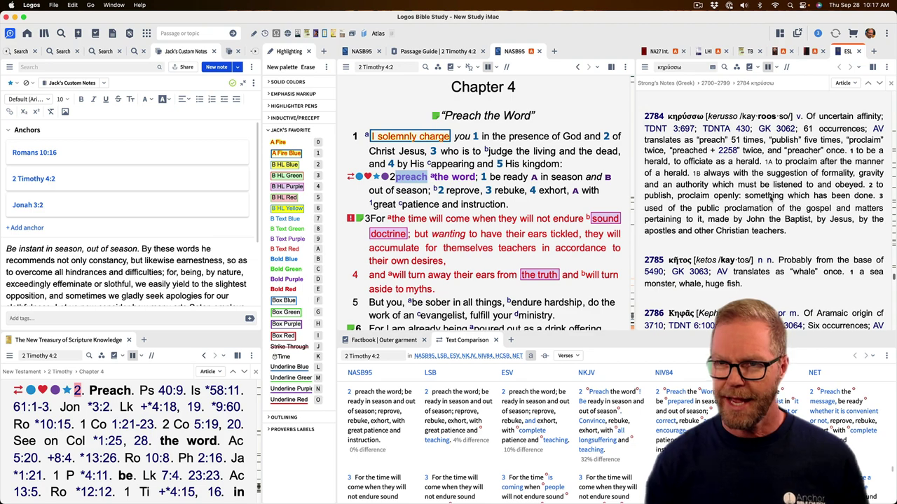
drag(706, 174, 792, 234)
key(super+c)
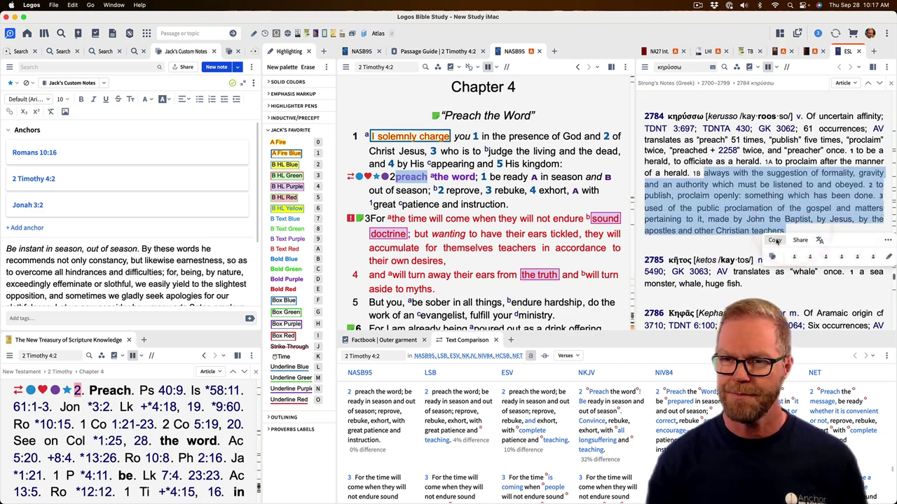
key(ctrl+Up)
click(211, 278)
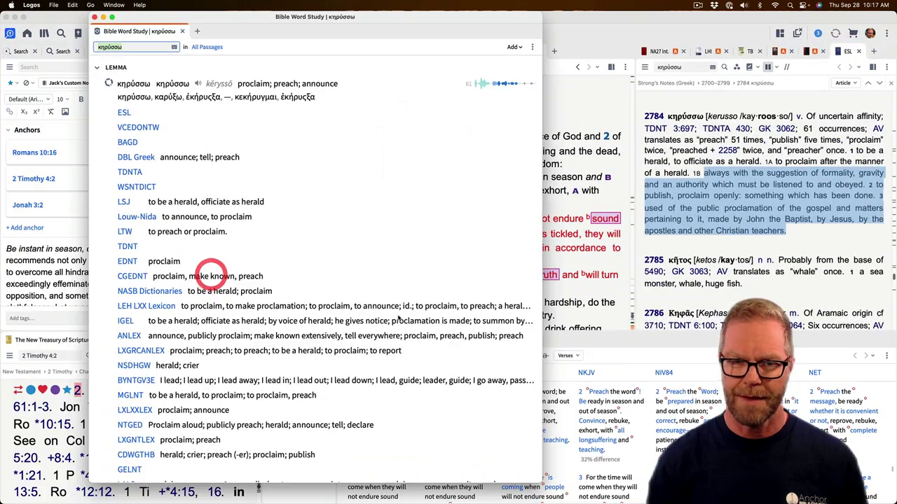
scroll(281, 266, down, 10)
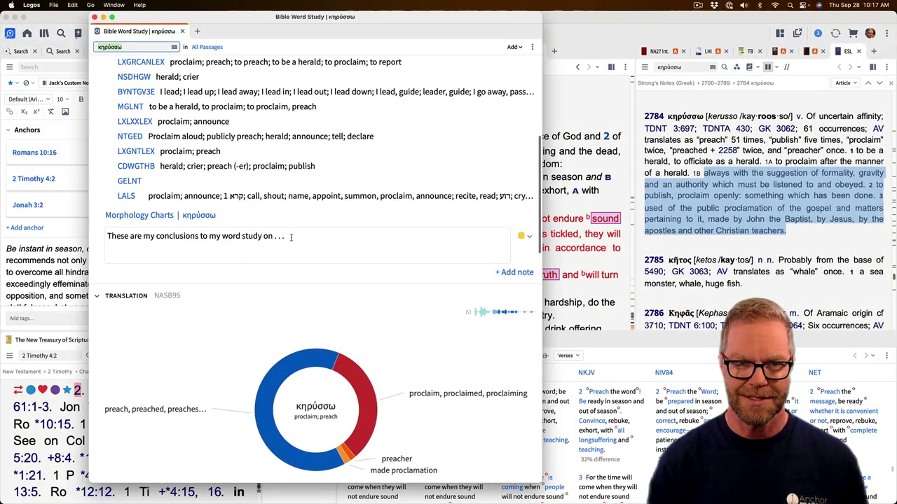
click(290, 237)
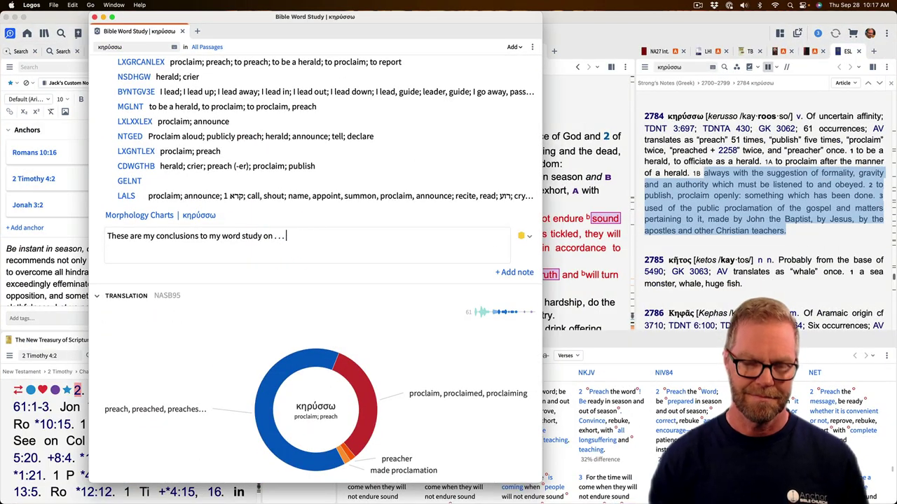
key(super+v)
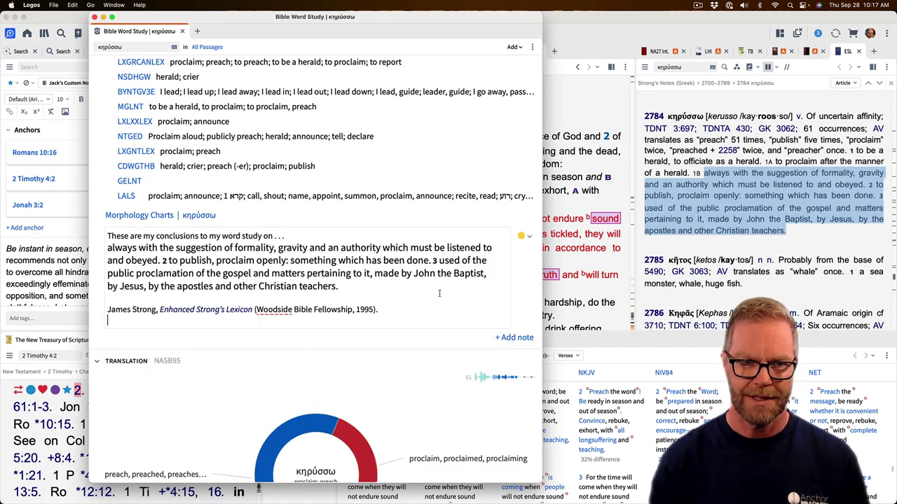
Step: Switch between the main window and the word study window to reach the TDNTA link
click(693, 231)
key(ctrl+Up)
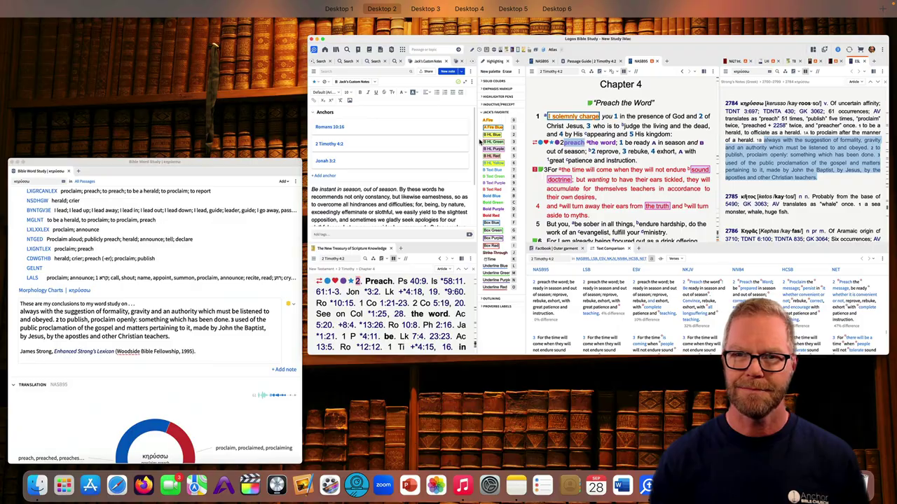
click(480, 141)
key(ctrl+Up)
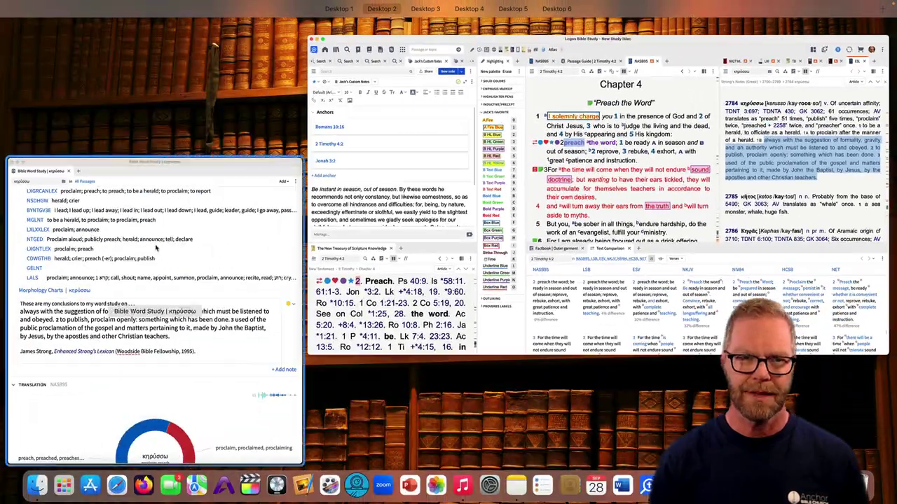
click(155, 248)
scroll(306, 155, up, 10)
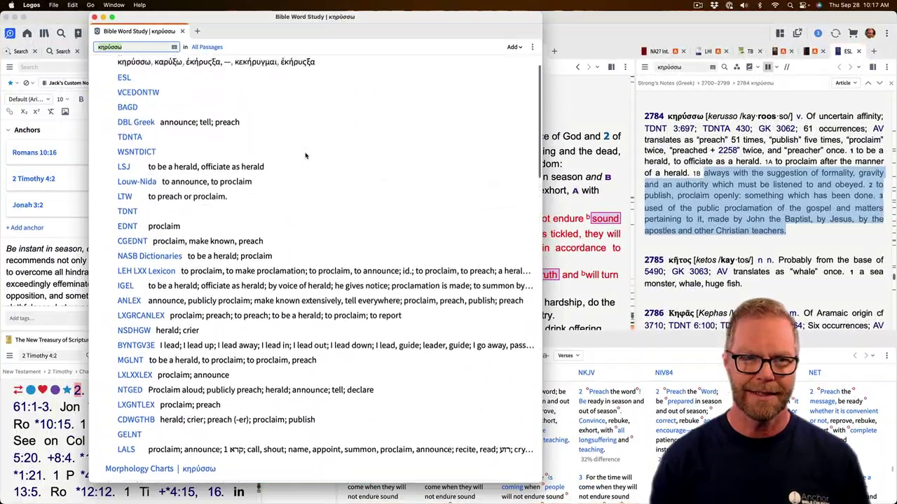
scroll(305, 156, up, 1)
Step: Open the TDNTA κῆρυξ article and copy its passage on heralds in negotiations
click(128, 162)
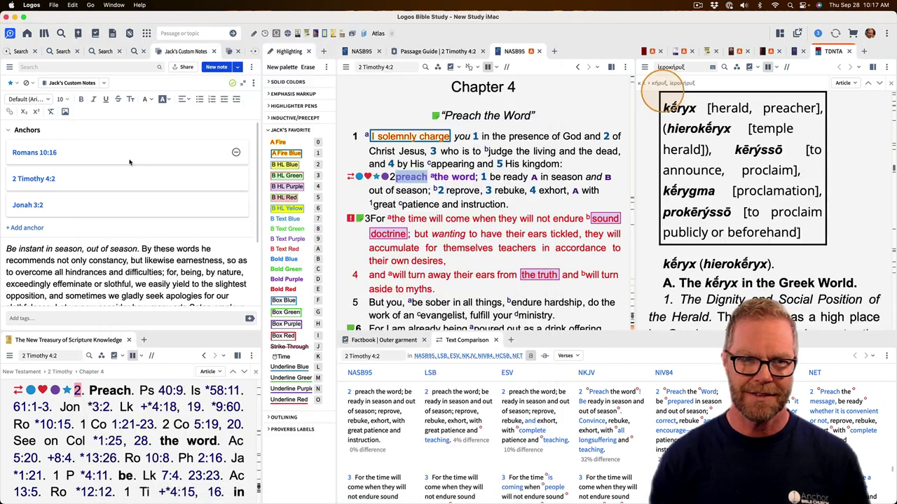
scroll(822, 199, down, 10)
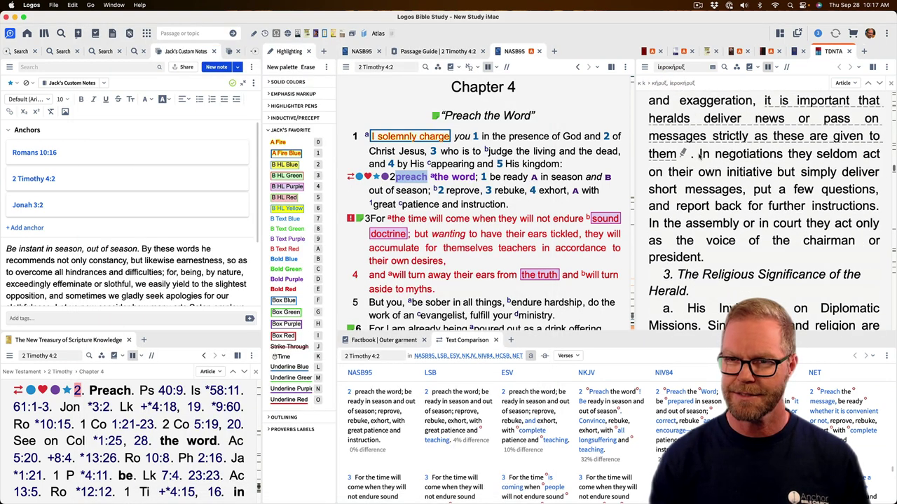
drag(699, 154, 717, 254)
key(super+c)
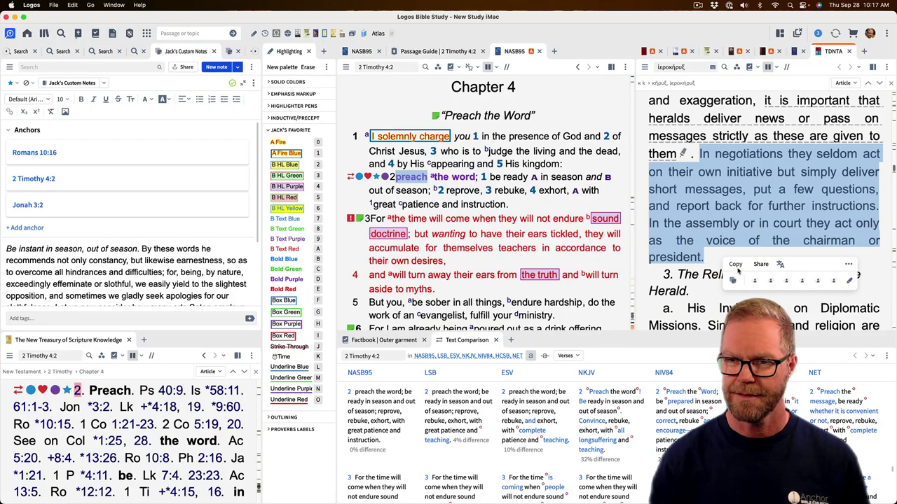
click(735, 264)
Step: Paste the passage with its page-430 citation after the Strong's quote in the note
key(ctrl+Up)
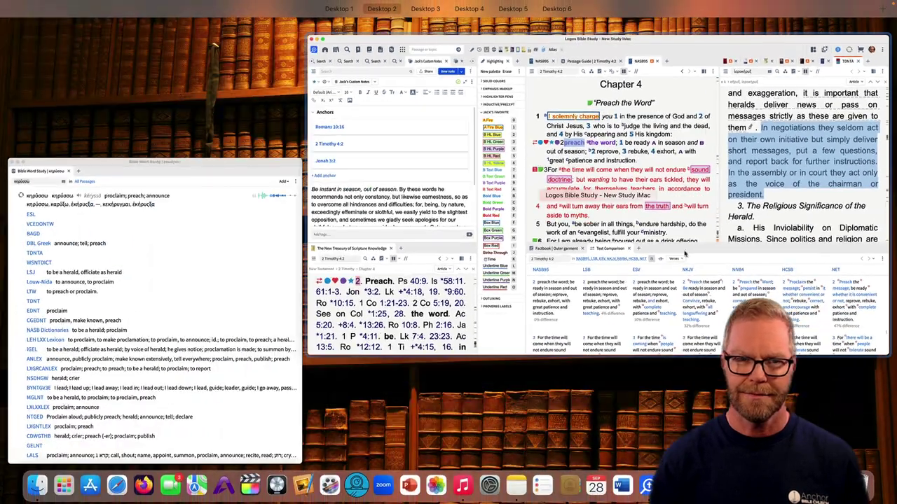
click(294, 248)
scroll(294, 248, down, 10)
click(393, 248)
key(super+v)
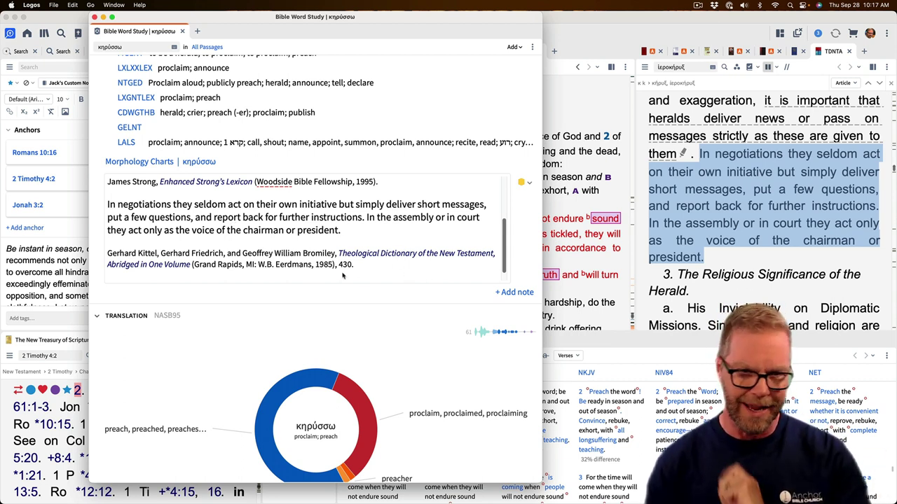
mouse_move(385, 252)
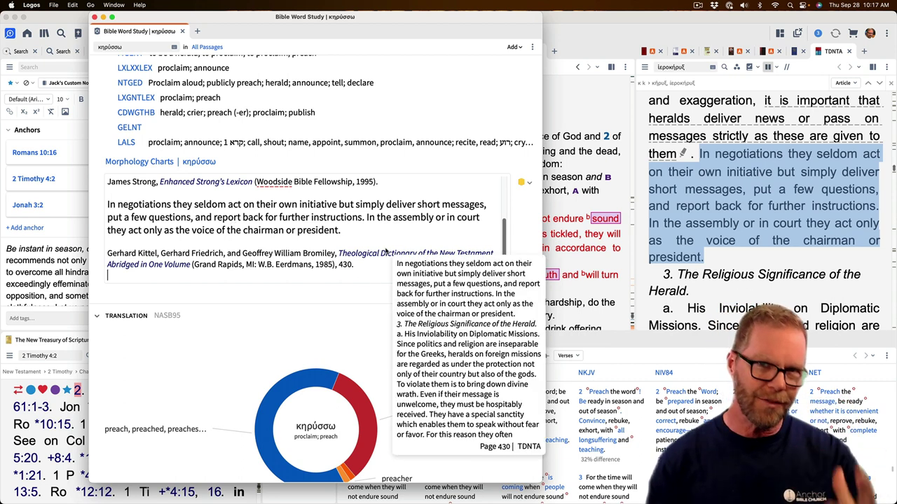
click(526, 184)
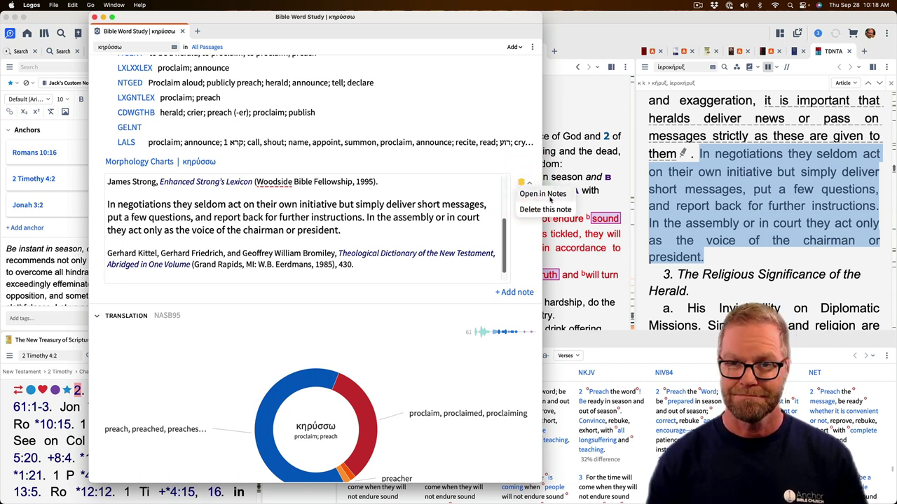
click(426, 227)
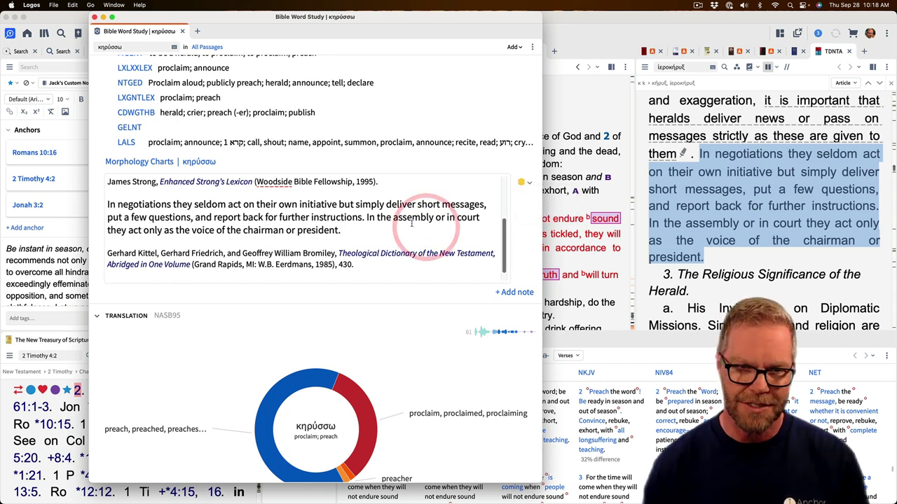
scroll(363, 229, up, 5)
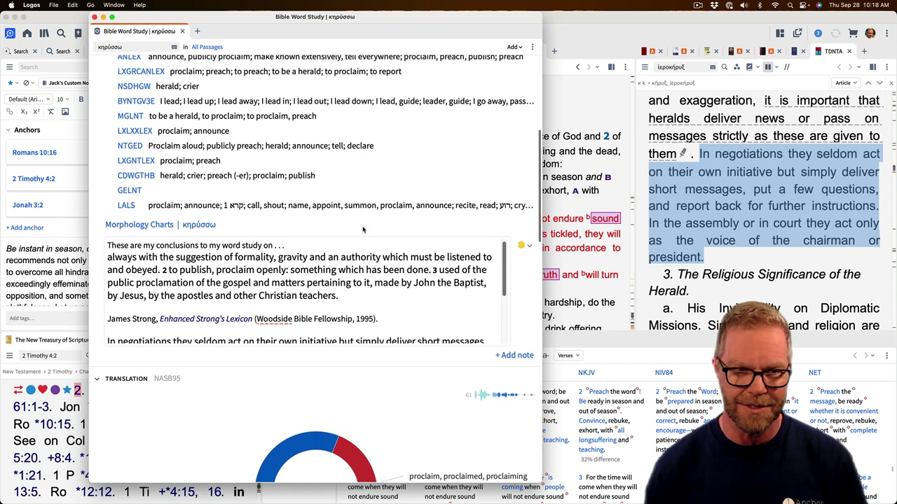